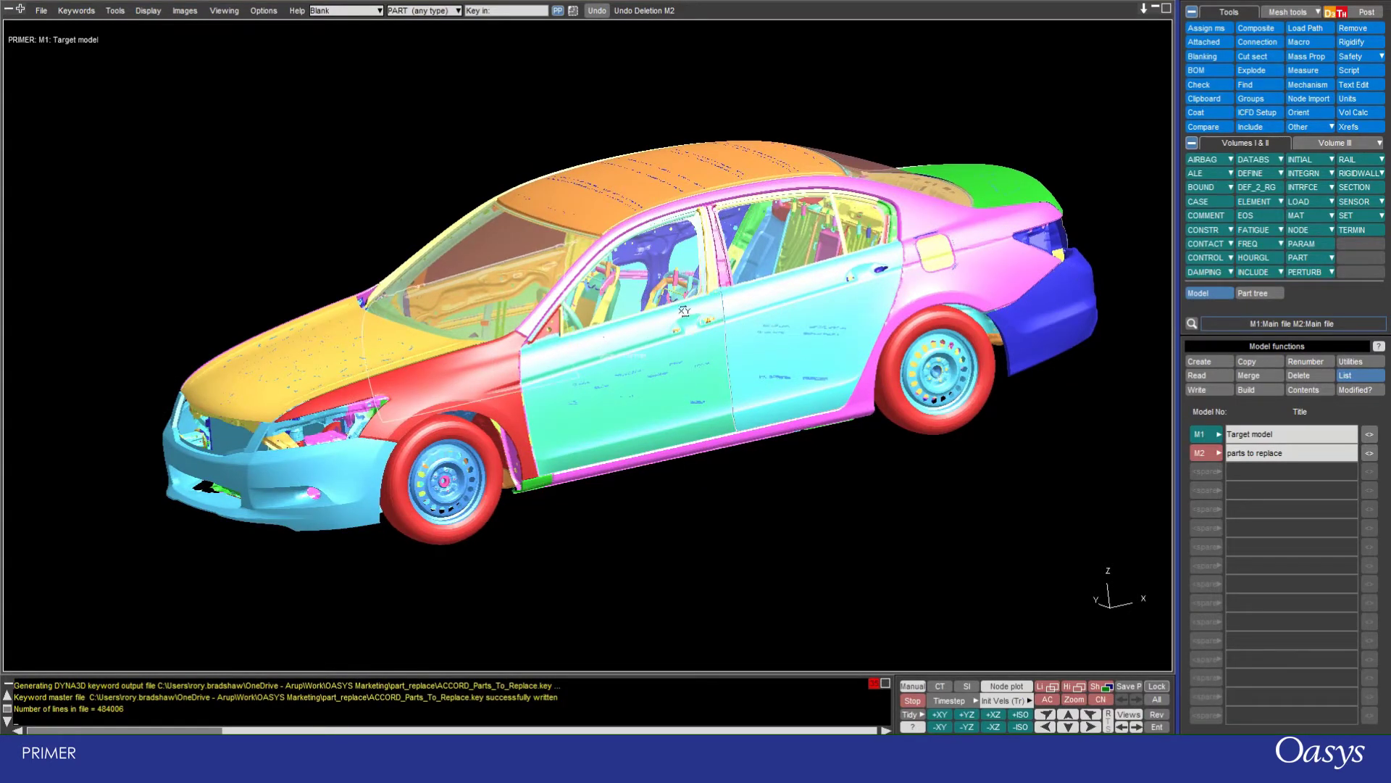
Switch the display from the target model to the parts to replace model and examine its door panels
{"action": "left_click_drag", "start_coordinate": [694, 313], "coordinate": [699, 324], "text": "shift"}
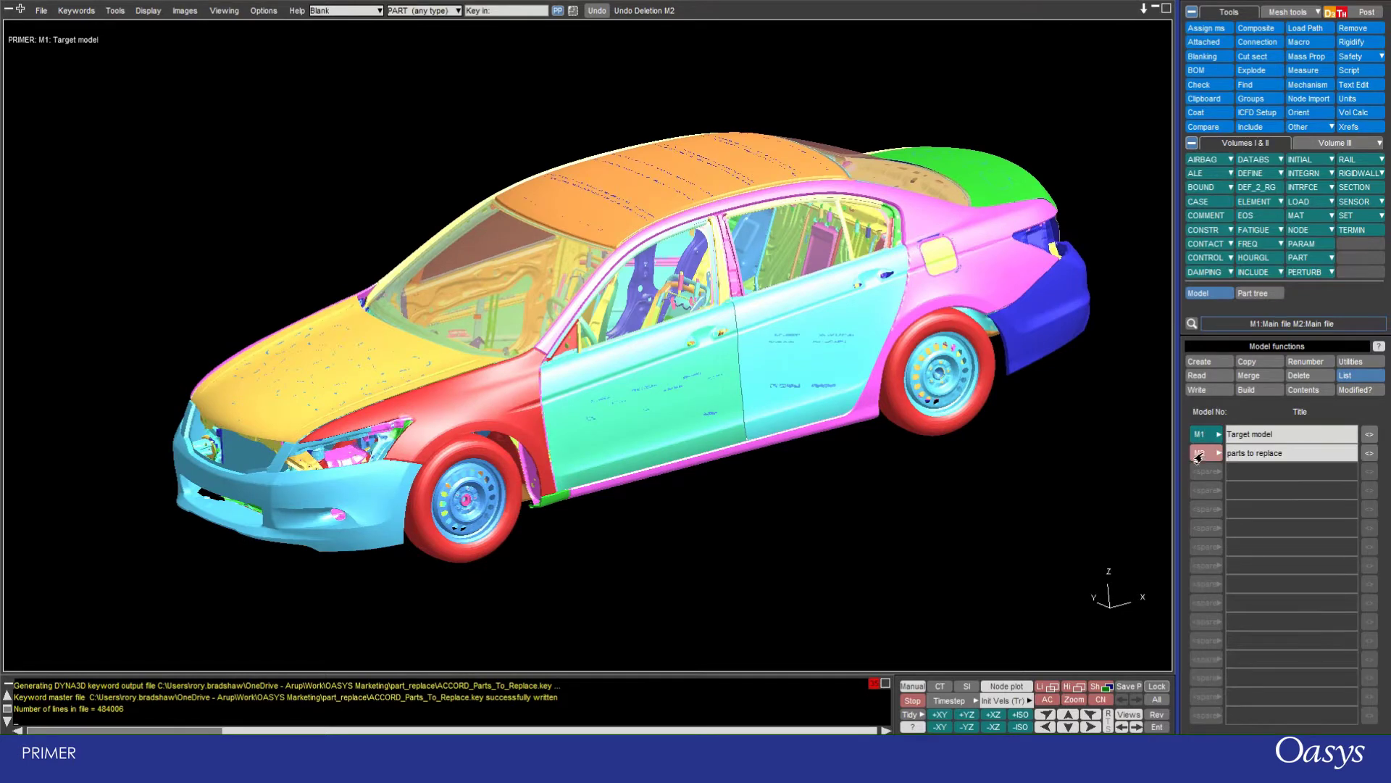
{"action": "left_click", "coordinate": [1198, 454]}
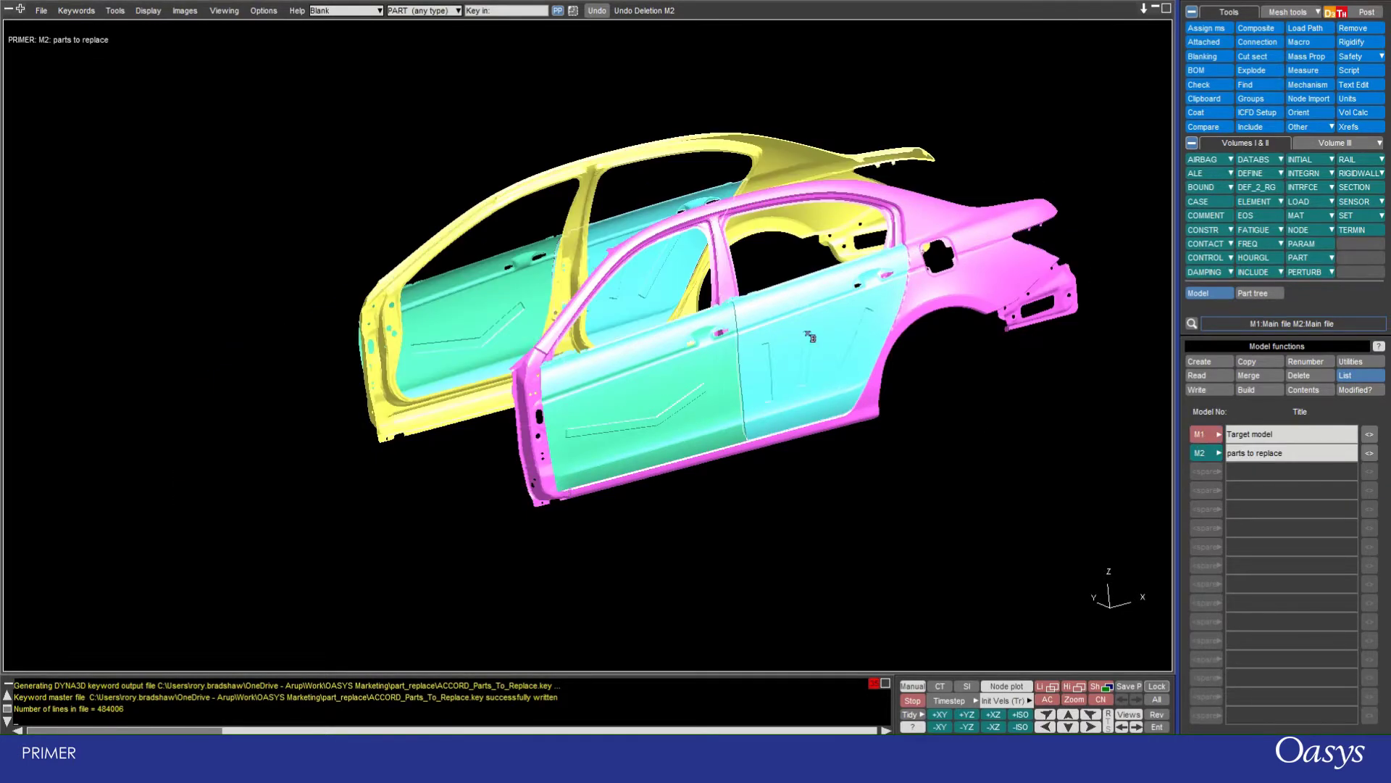
{"action": "middle_click_drag", "start_coordinate": [809, 337], "coordinate": [712, 424]}
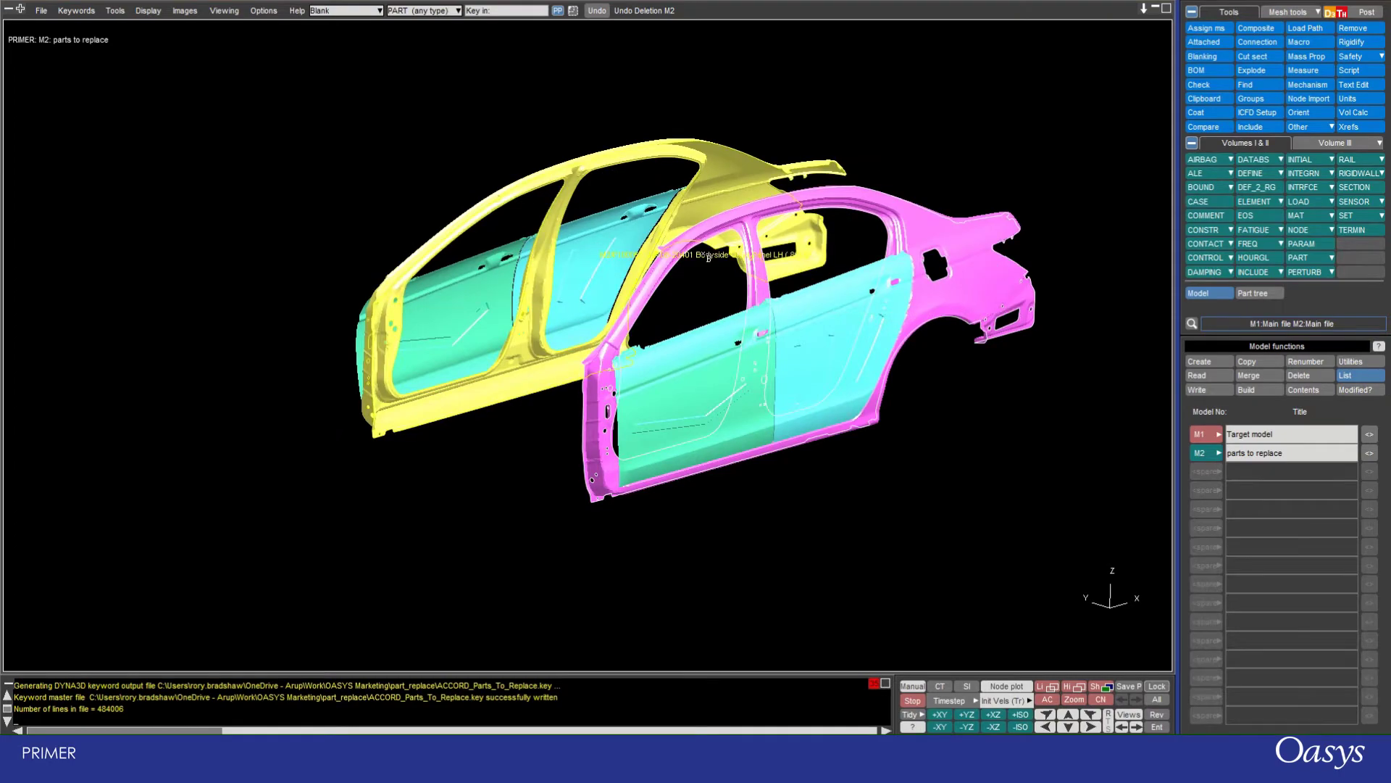
{"action": "scroll", "coordinate": [704, 255], "scroll_direction": "up", "scroll_amount": 4}
{"action": "left_click_drag", "start_coordinate": [672, 487], "coordinate": [305, 486], "text": "shift"}
{"action": "scroll", "coordinate": [249, 466], "scroll_direction": "up", "scroll_amount": 4}
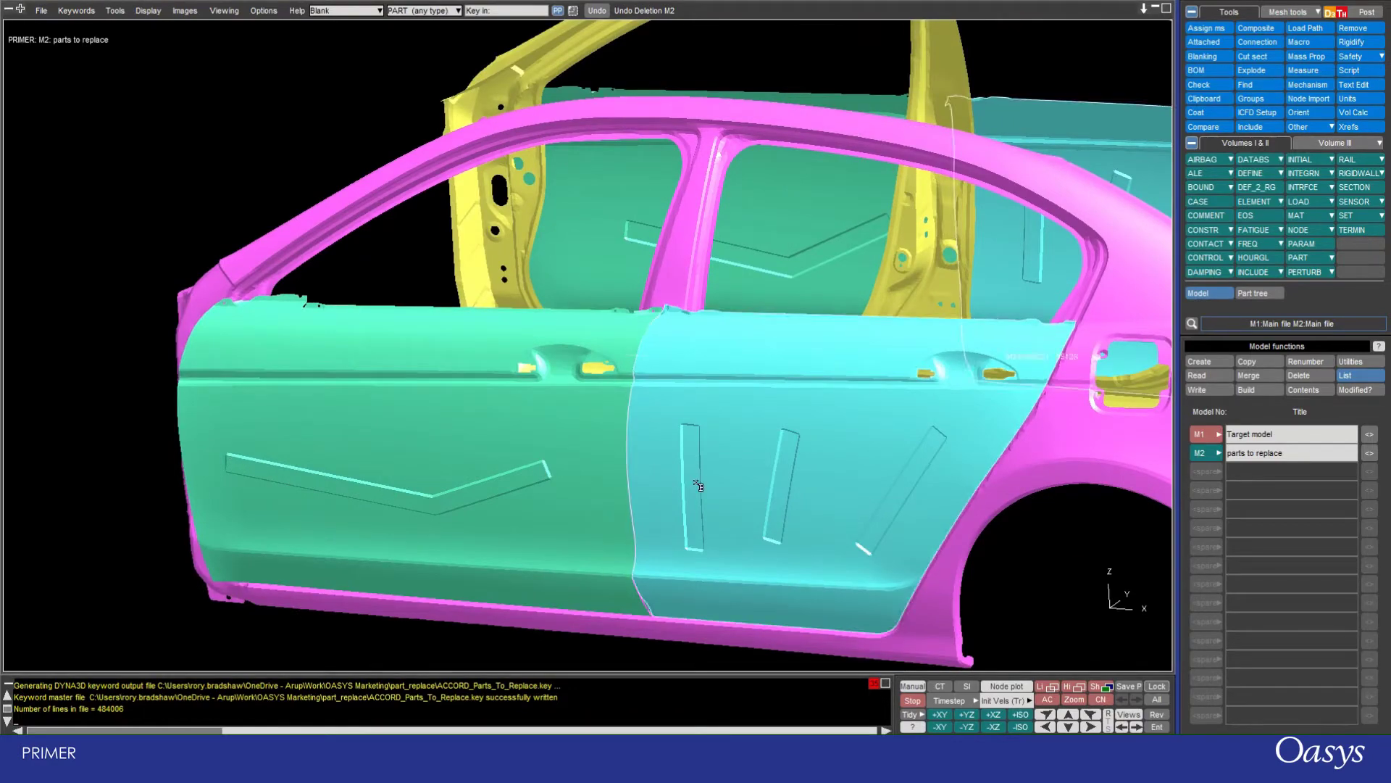
{"action": "scroll", "coordinate": [607, 451], "scroll_direction": "down", "scroll_amount": 1}
{"action": "middle_click_drag", "start_coordinate": [609, 453], "coordinate": [845, 407]}
Check the material definitions of the front door and the bodyside outer panel in the parts to replace model
{"action": "left_click", "coordinate": [1294, 216]}
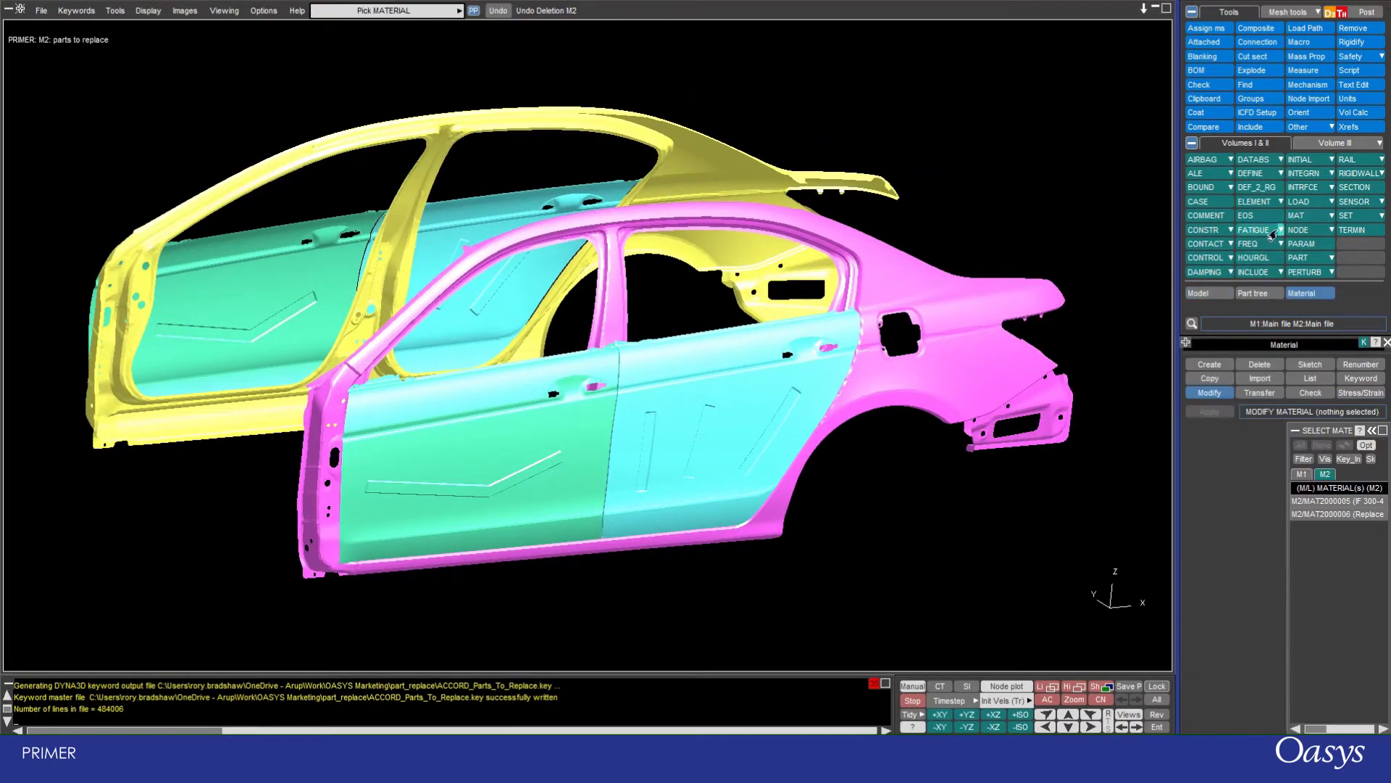
{"action": "left_click", "coordinate": [448, 498]}
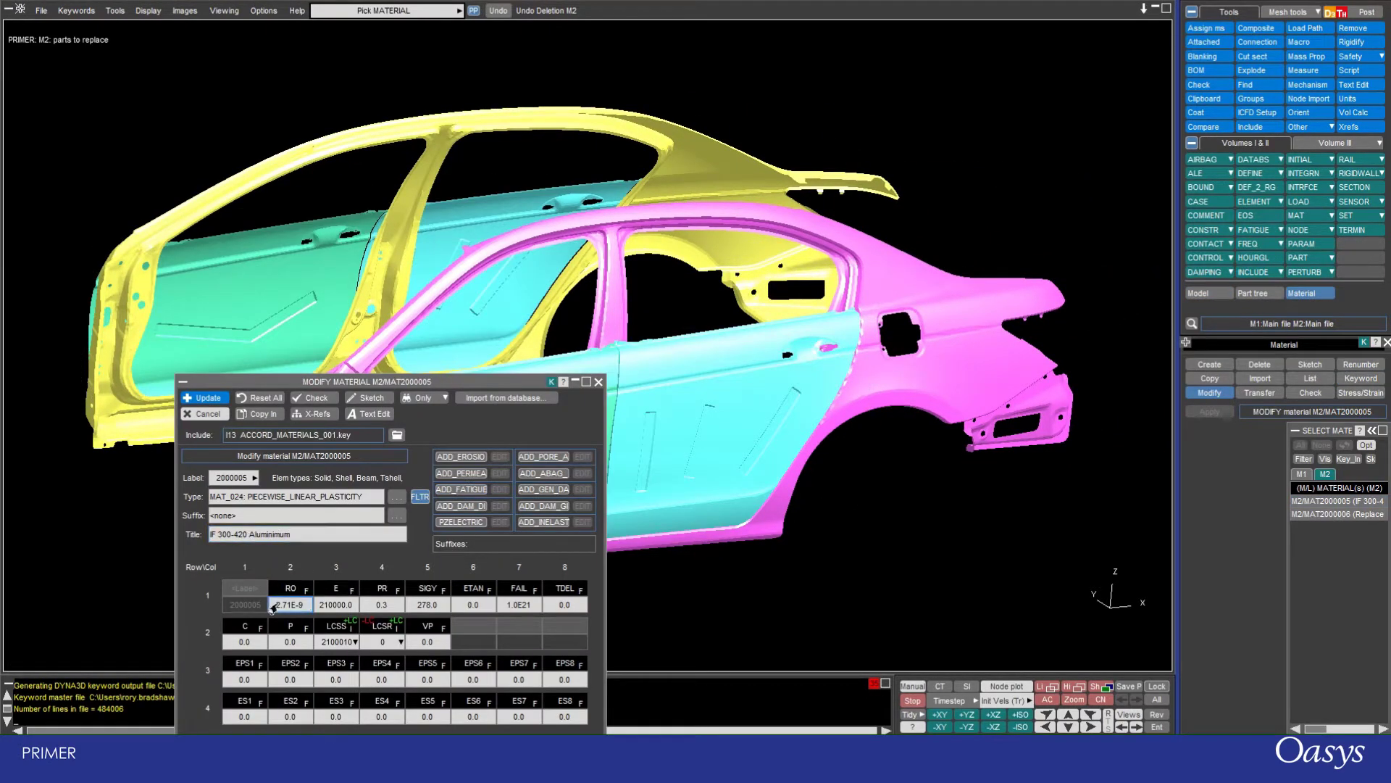
{"action": "left_click", "coordinate": [599, 379]}
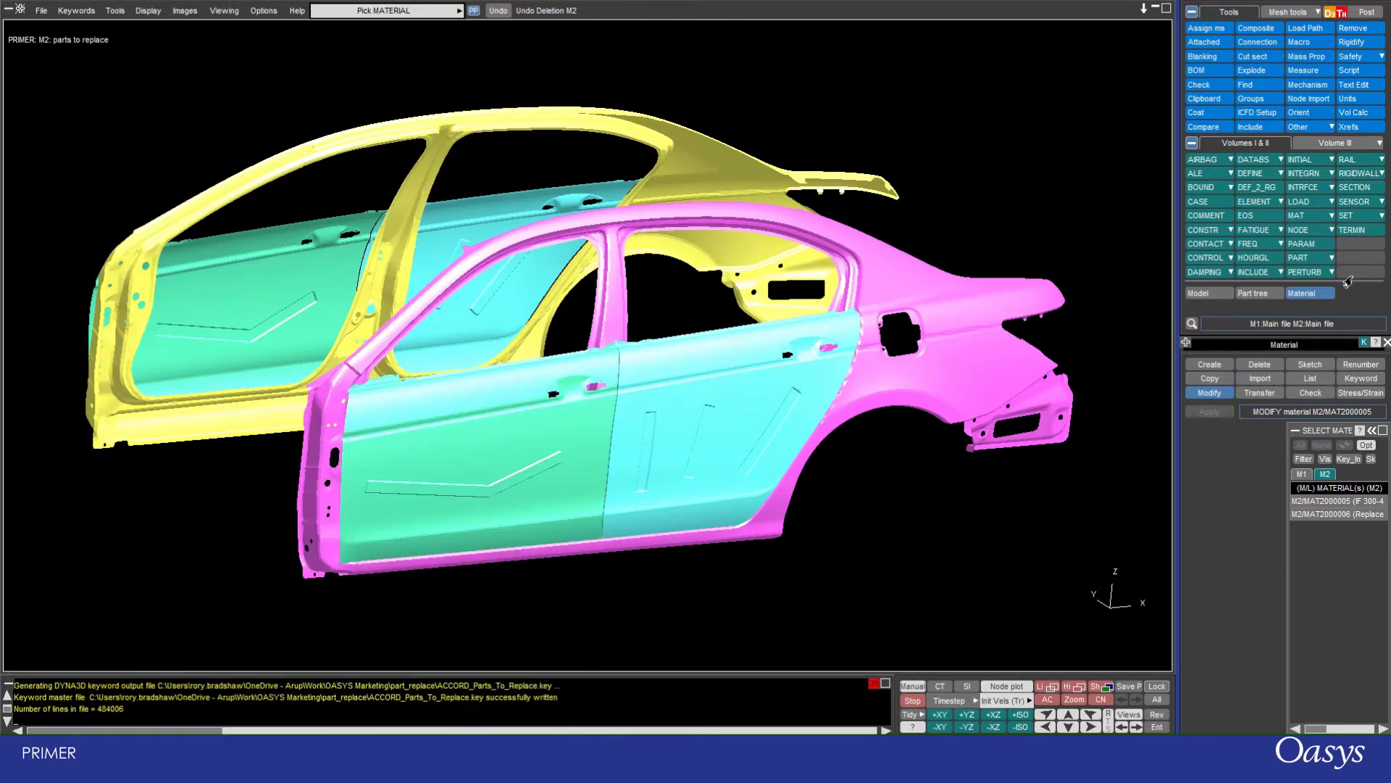
{"action": "left_click", "coordinate": [959, 371]}
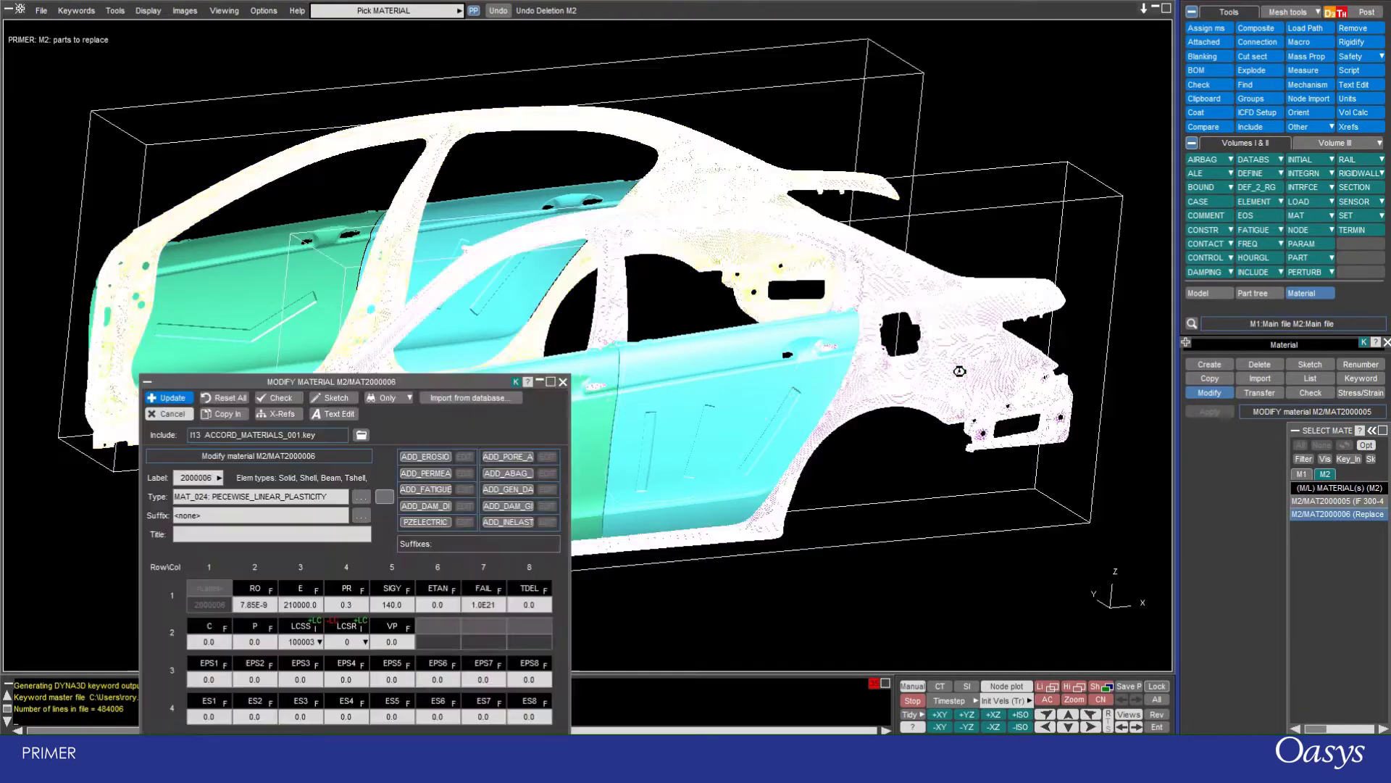
{"action": "left_click", "coordinate": [188, 534]}
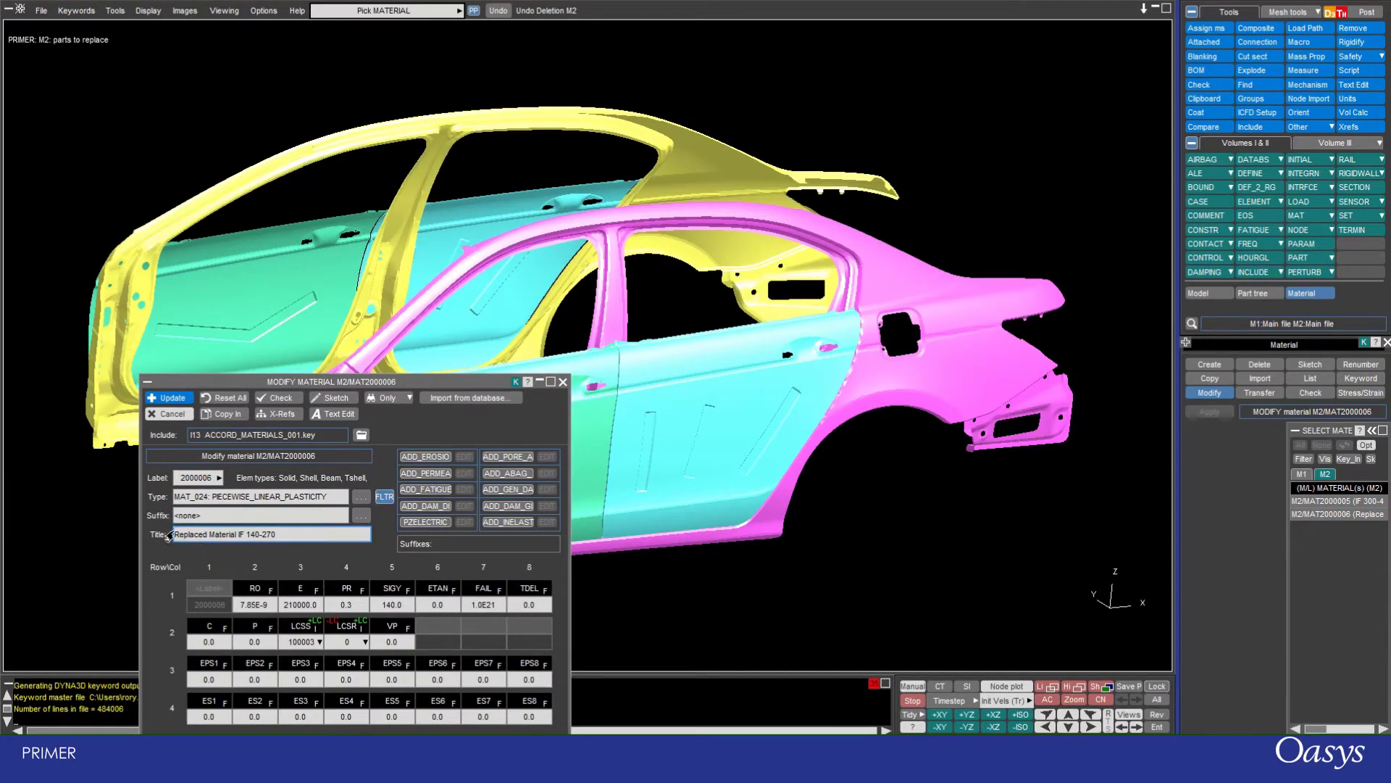
{"action": "left_click", "coordinate": [563, 381]}
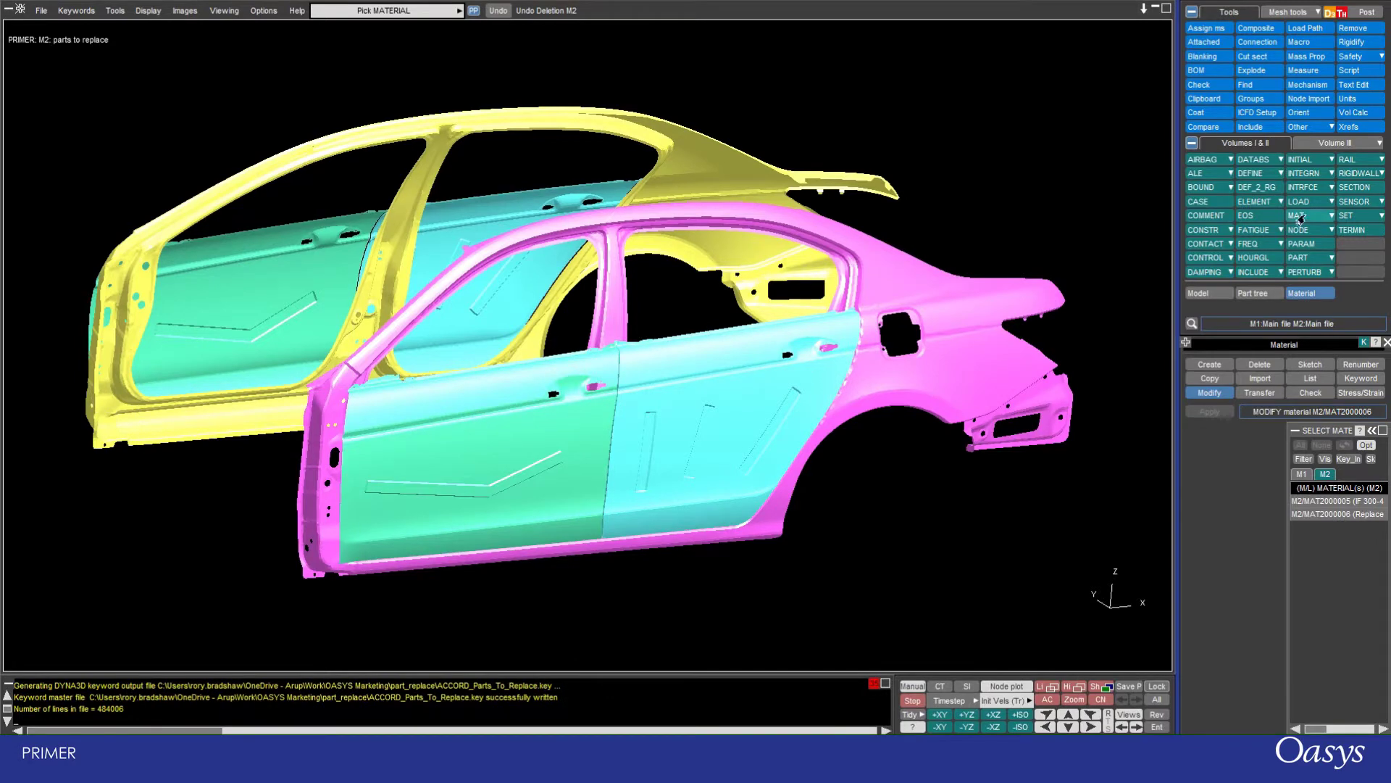
Check the section definition and title of the bodyside outer panel in the parts to replace model
{"action": "left_click", "coordinate": [1353, 187]}
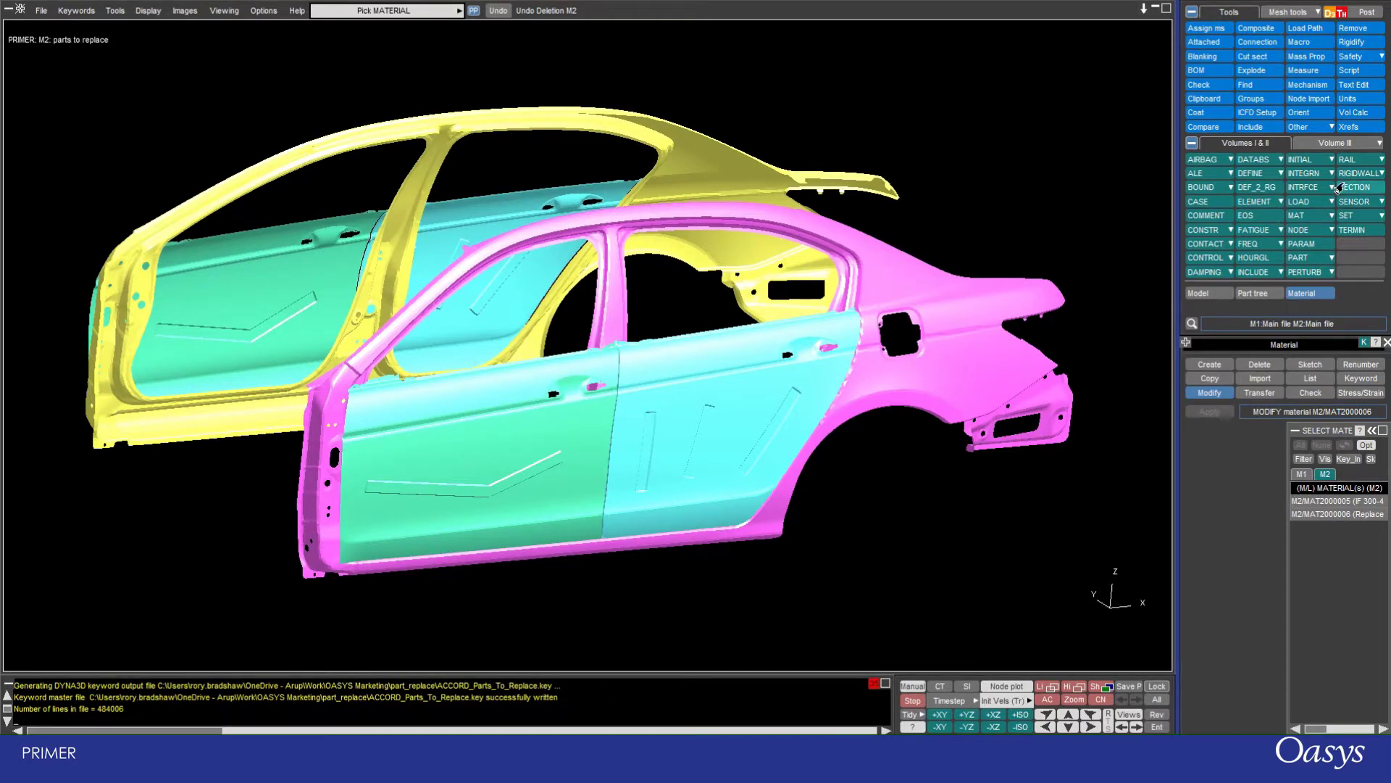
{"action": "left_click", "coordinate": [901, 384]}
{"action": "left_click", "coordinate": [185, 342]}
{"action": "left_click_drag", "start_coordinate": [181, 346], "coordinate": [159, 347]}
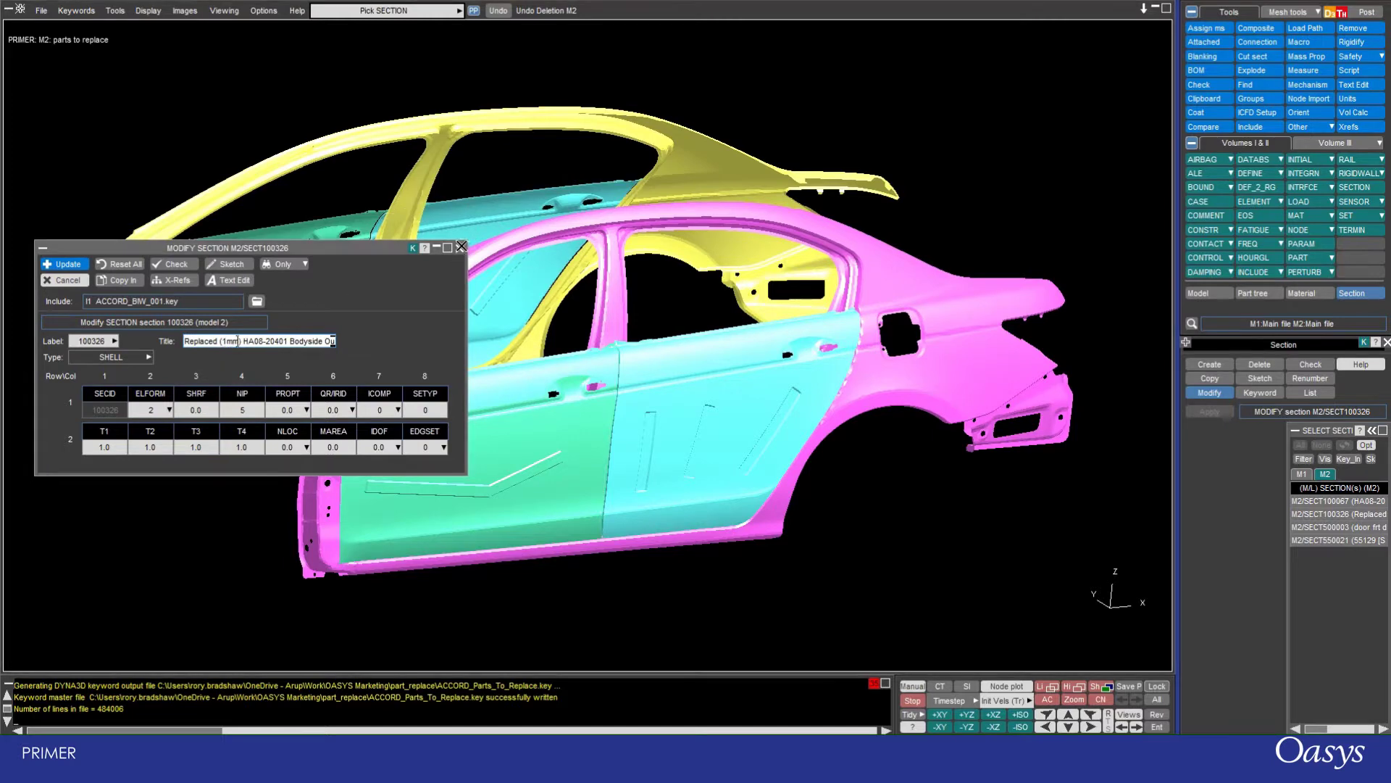
{"action": "left_click", "coordinate": [462, 247]}
Open the part Replace function, choose replacing a single target part, and review the renumber options for nodes and elements
{"action": "scroll", "coordinate": [629, 318], "scroll_direction": "down", "scroll_amount": 5}
{"action": "left_click_drag", "start_coordinate": [629, 319], "coordinate": [779, 333], "text": "shift"}
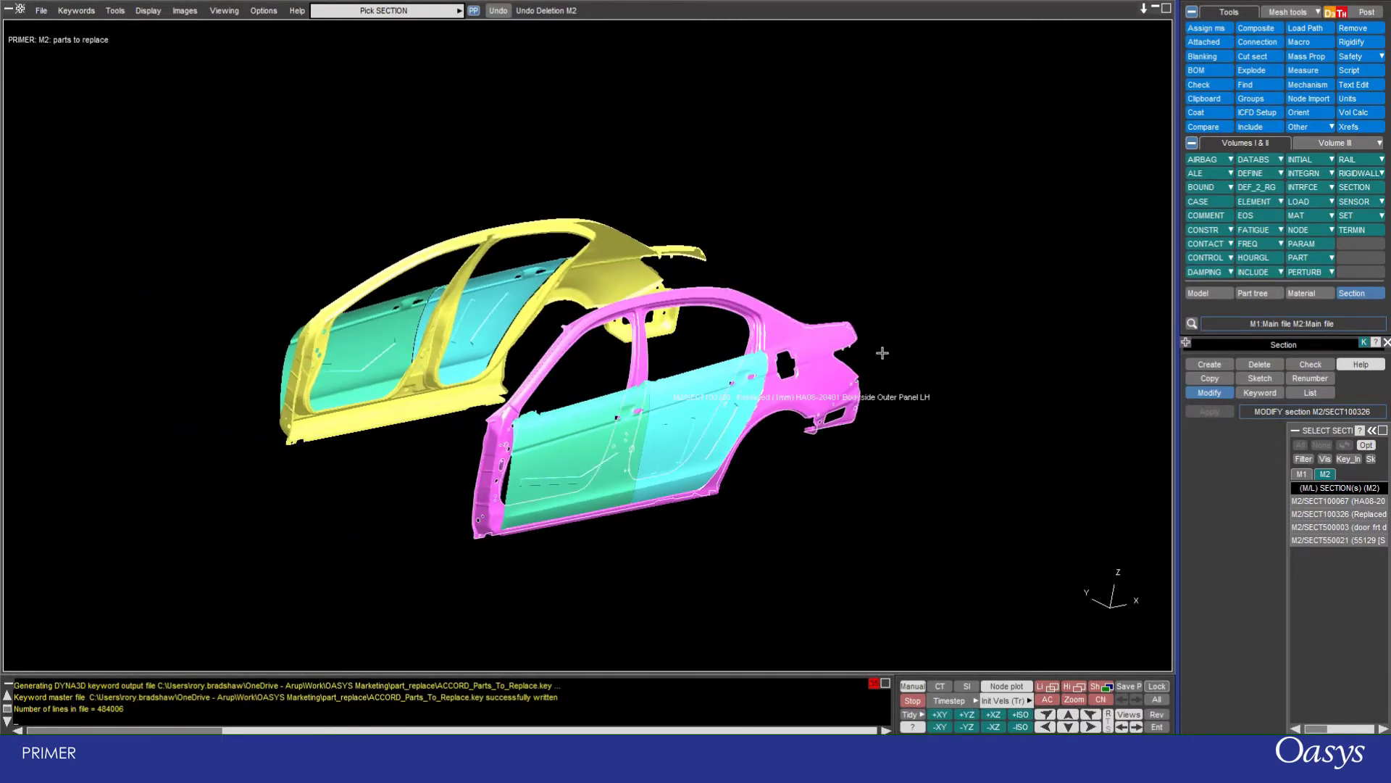
{"action": "left_click", "coordinate": [1297, 256]}
{"action": "left_click", "coordinate": [1259, 363]}
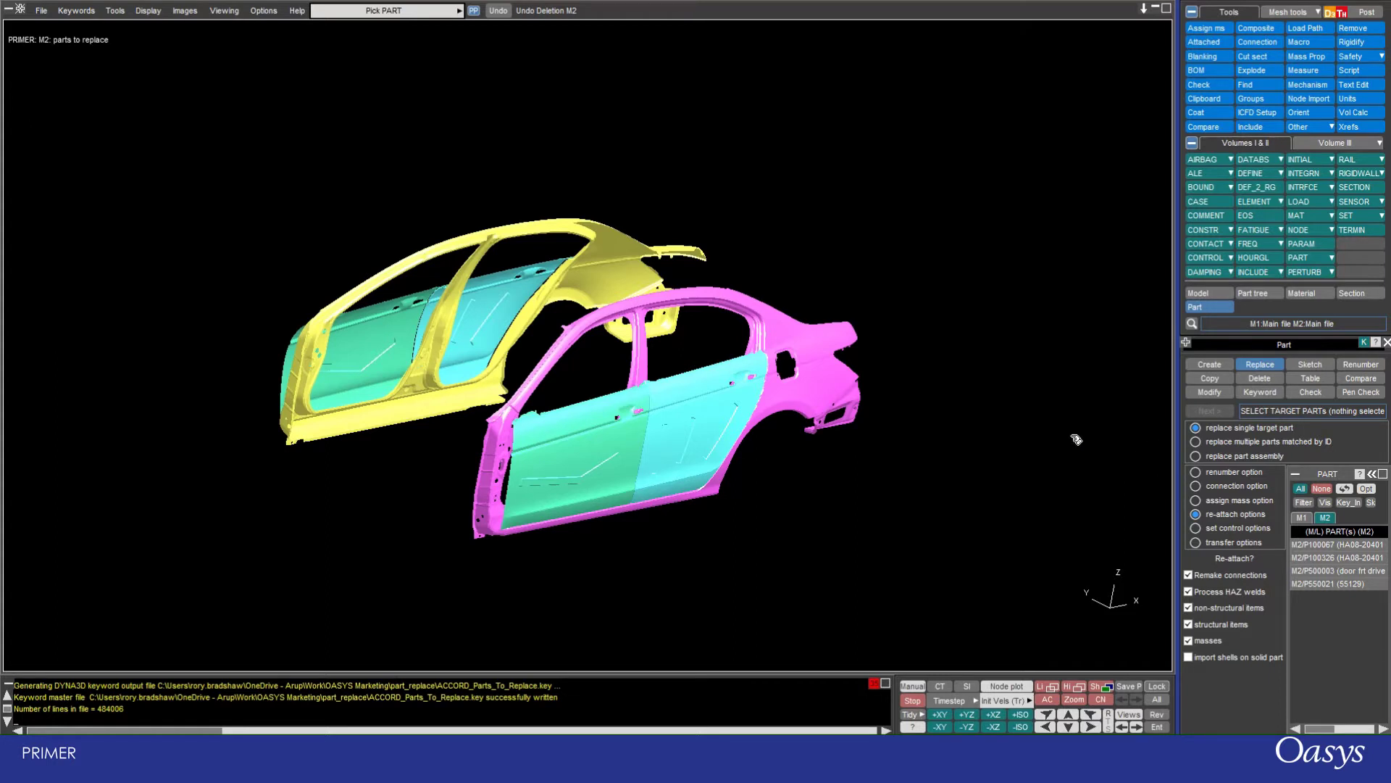
{"action": "left_click", "coordinate": [1194, 441]}
{"action": "left_click", "coordinate": [1194, 428]}
{"action": "left_click", "coordinate": [1192, 473]}
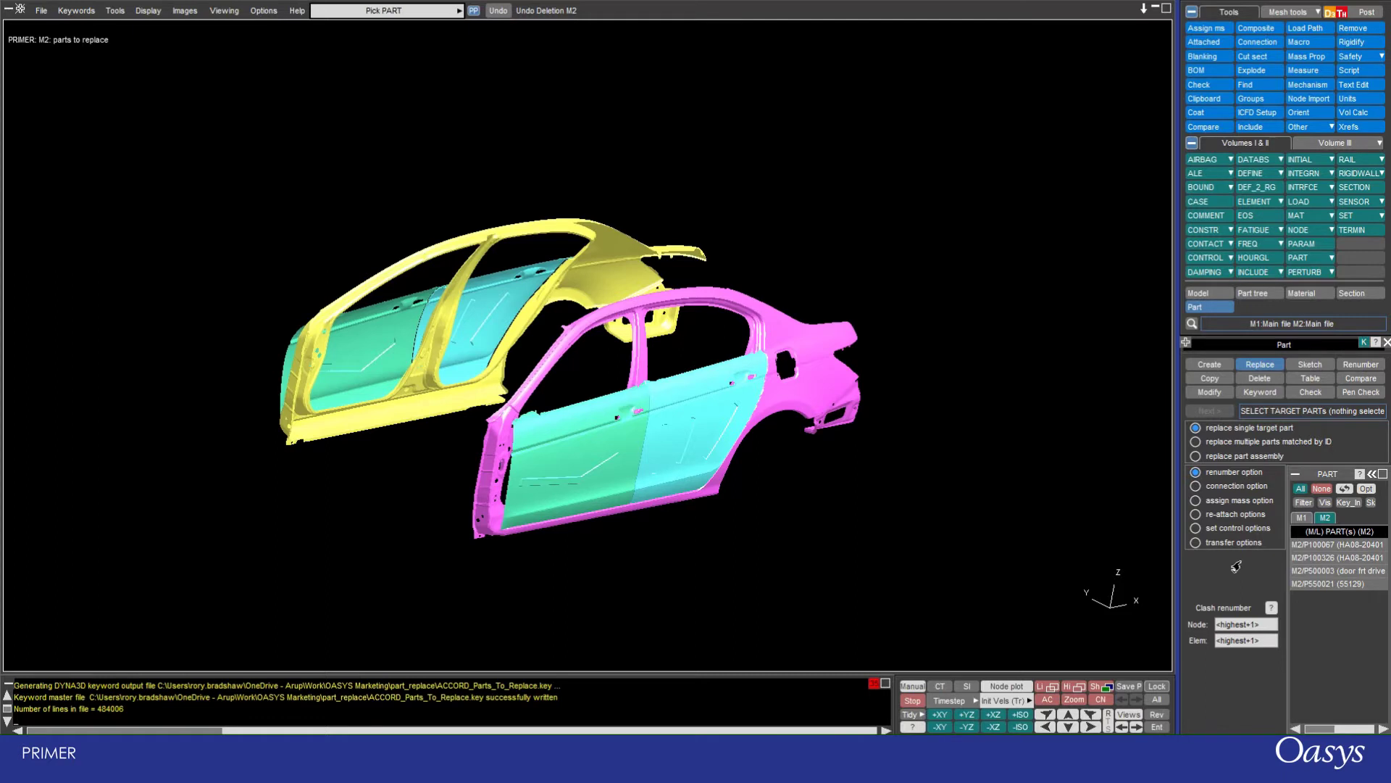
{"action": "left_click", "coordinate": [1232, 627]}
Show the connection options for the replacement and widen the menu area to make them fully readable
{"action": "left_click", "coordinate": [1192, 488]}
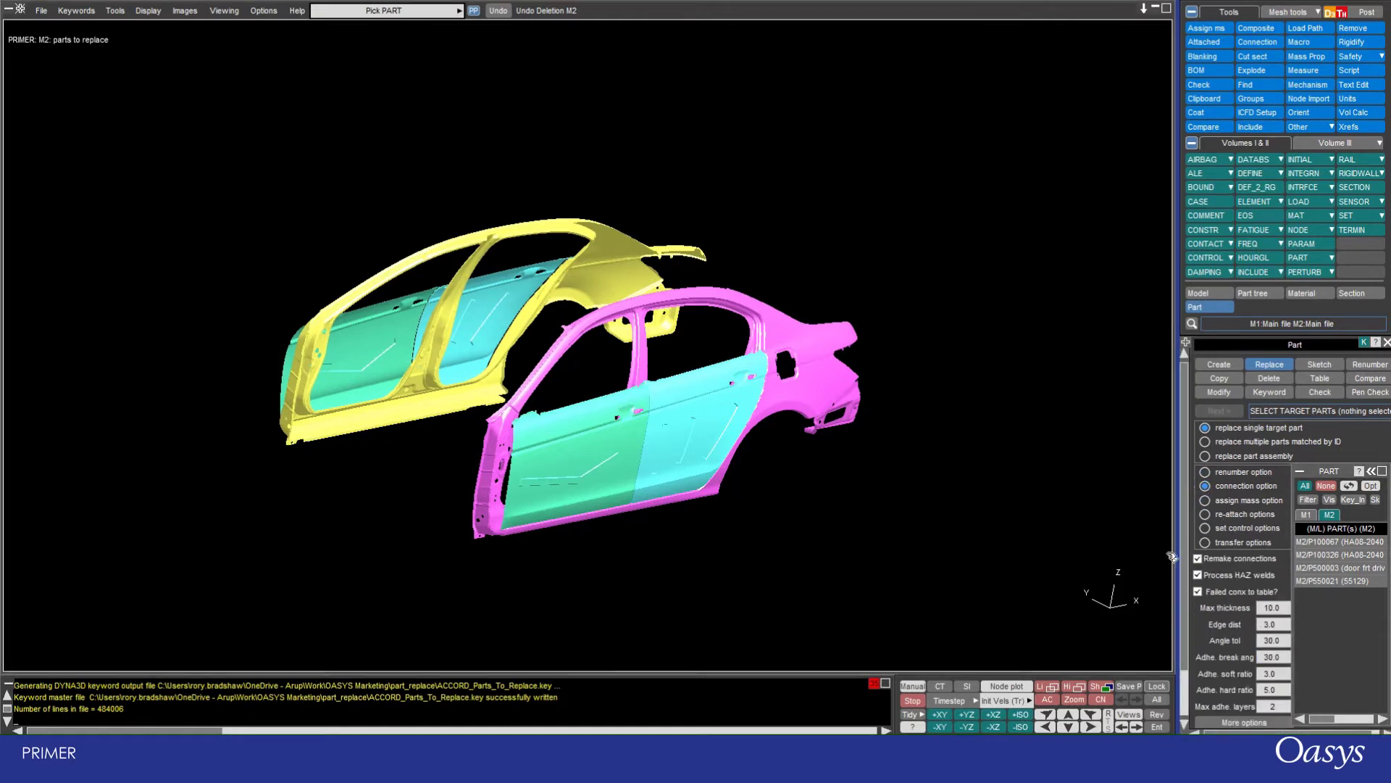
{"action": "left_click_drag", "start_coordinate": [1168, 524], "coordinate": [923, 548]}
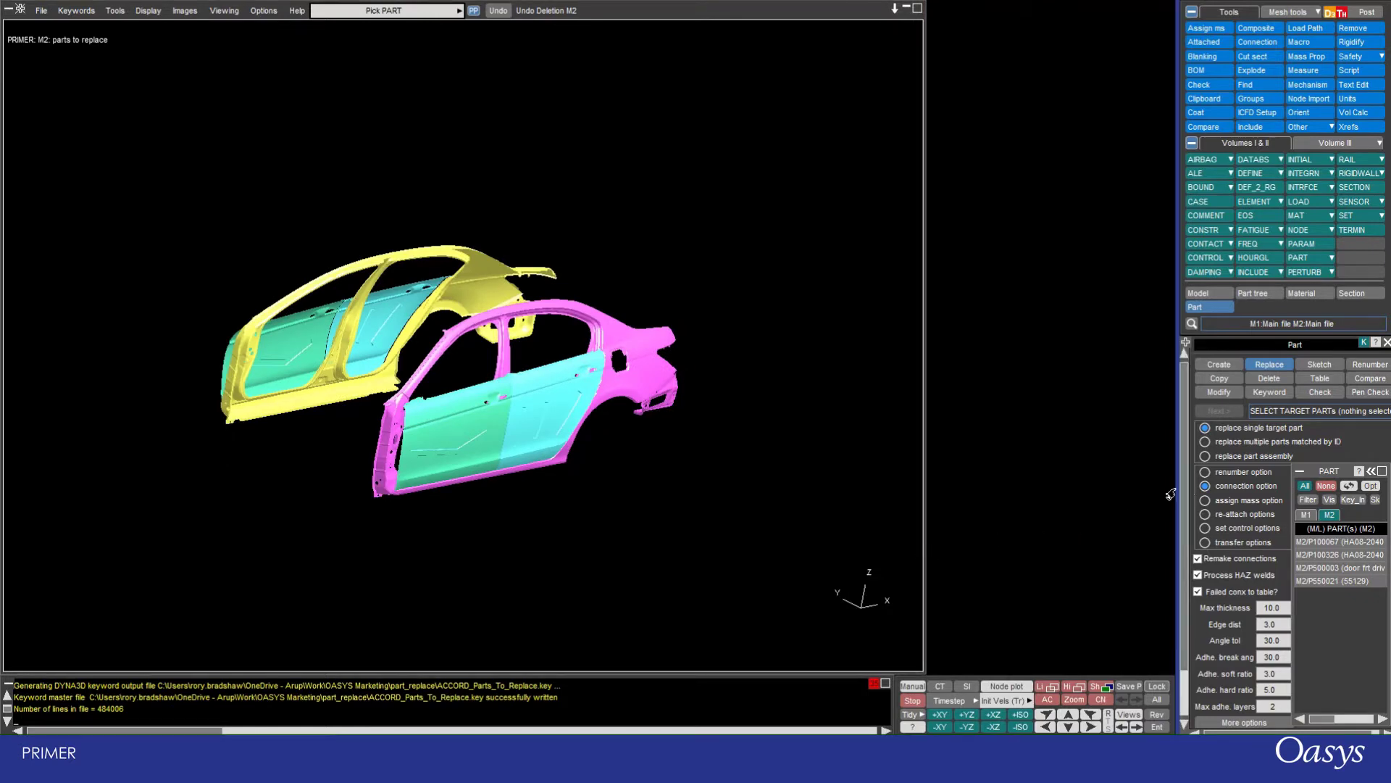
{"action": "left_click_drag", "start_coordinate": [1177, 507], "coordinate": [931, 509]}
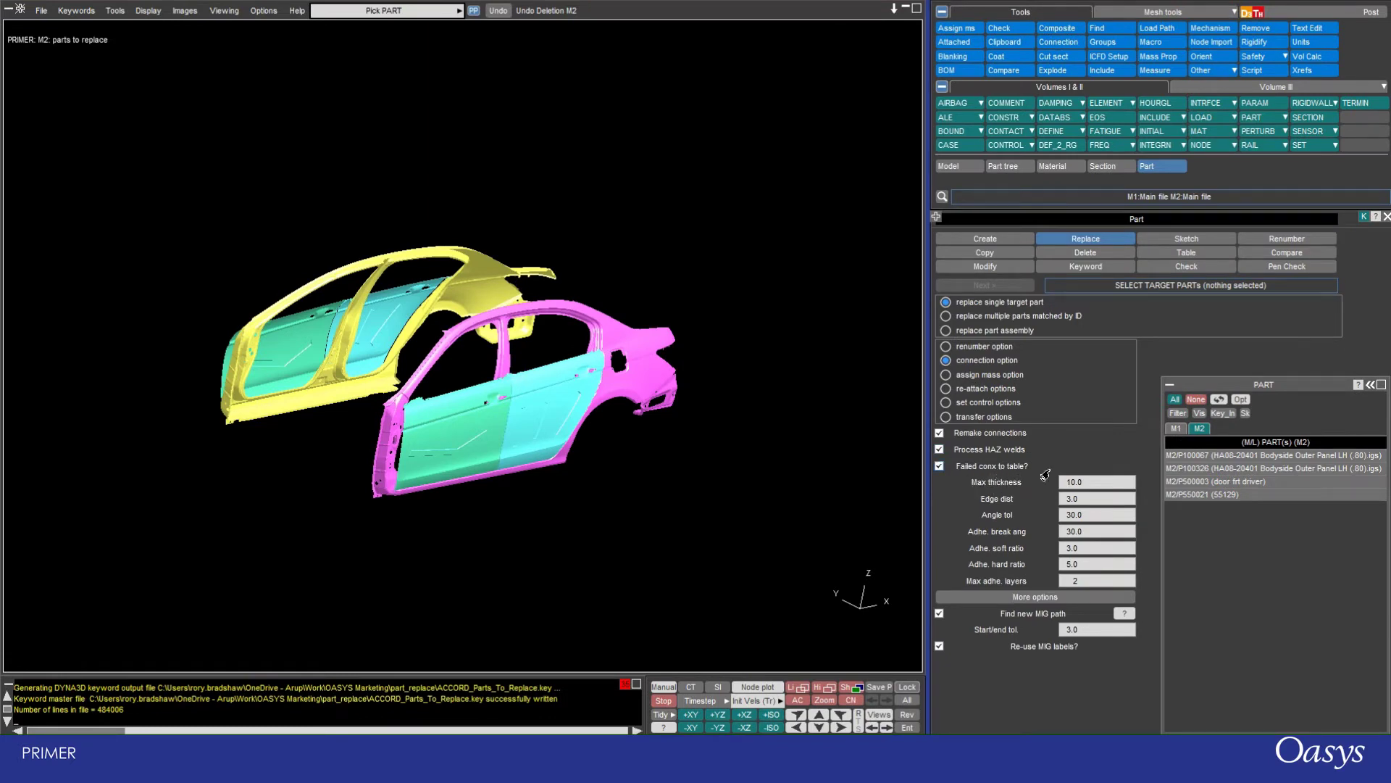
{"action": "left_click", "coordinate": [1064, 486]}
Review the assign mass, re-attach, set control and transfer options, and examine the rear door's mesh up close
{"action": "left_click", "coordinate": [946, 374]}
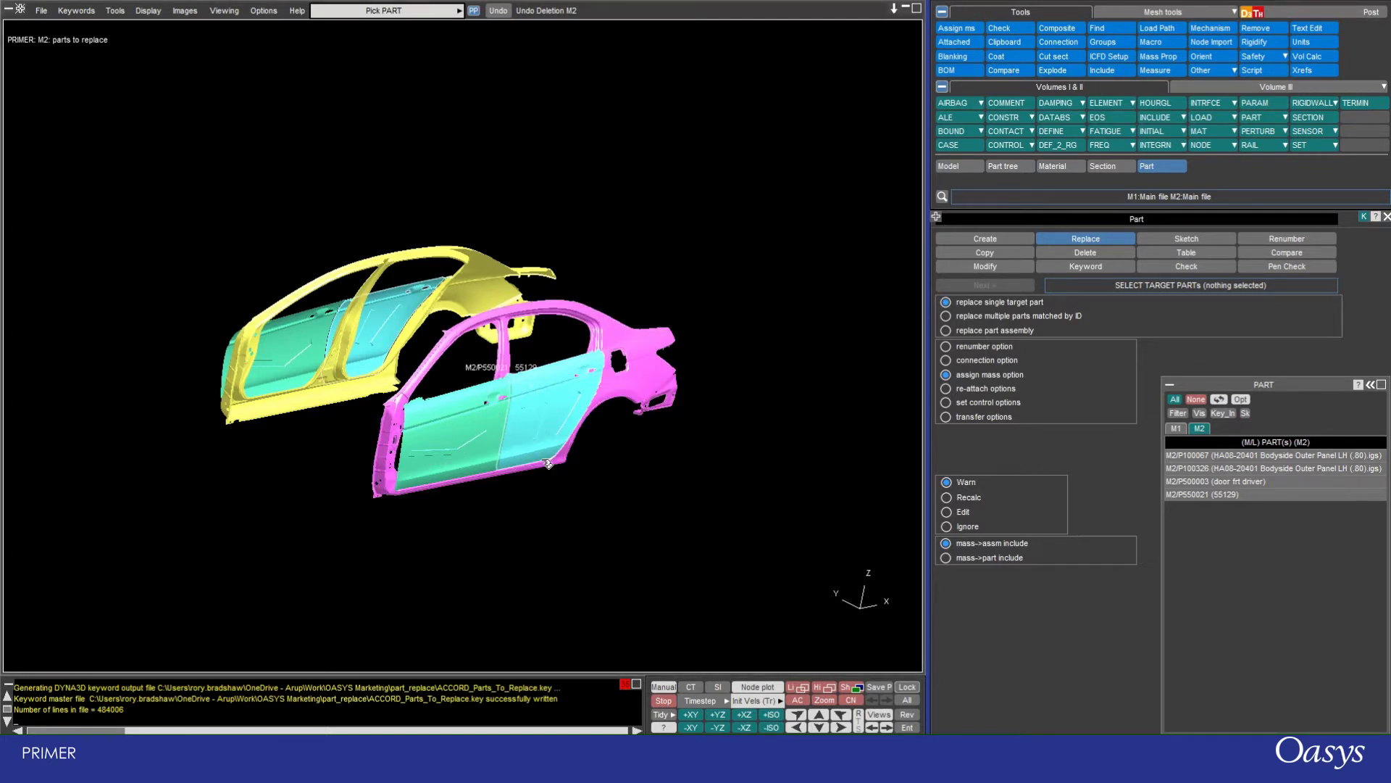
{"action": "mouse_move", "coordinate": [970, 513]}
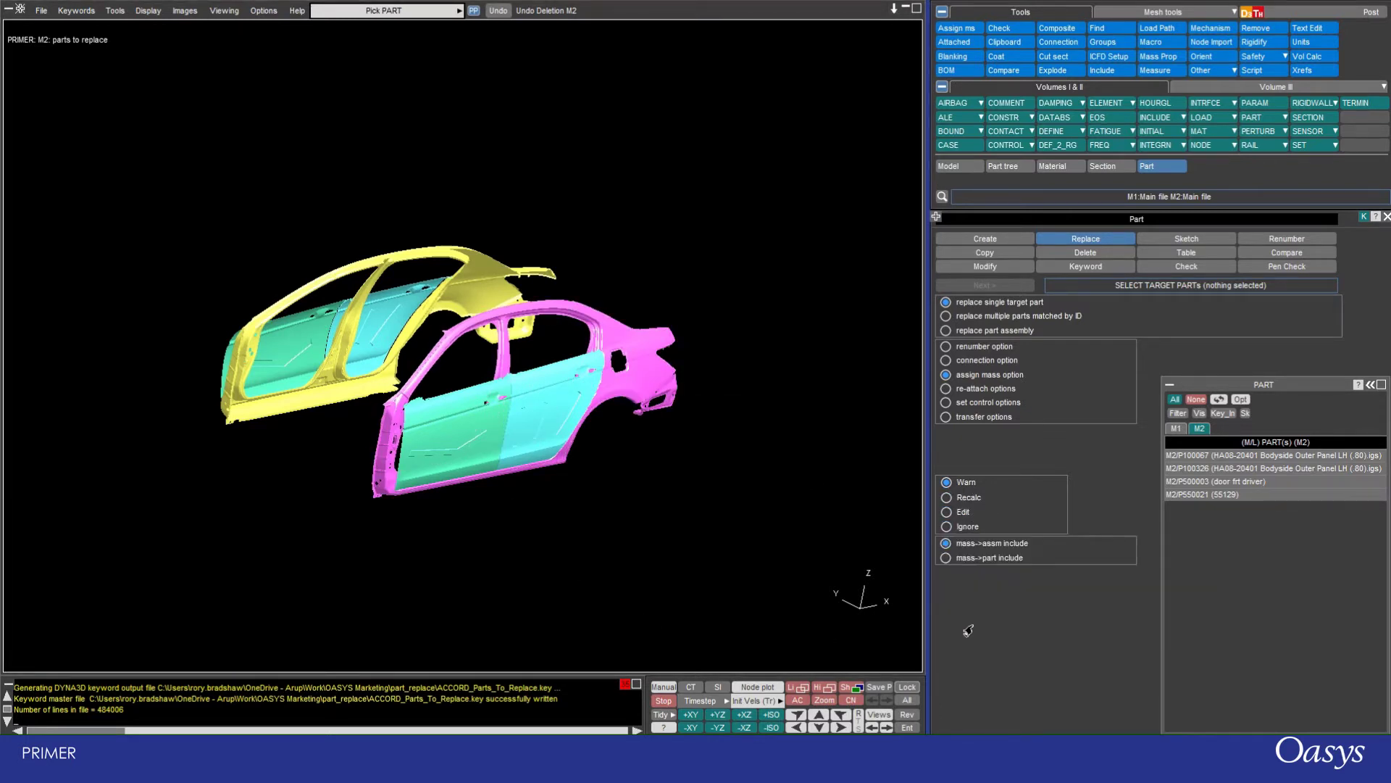
{"action": "left_click", "coordinate": [944, 389]}
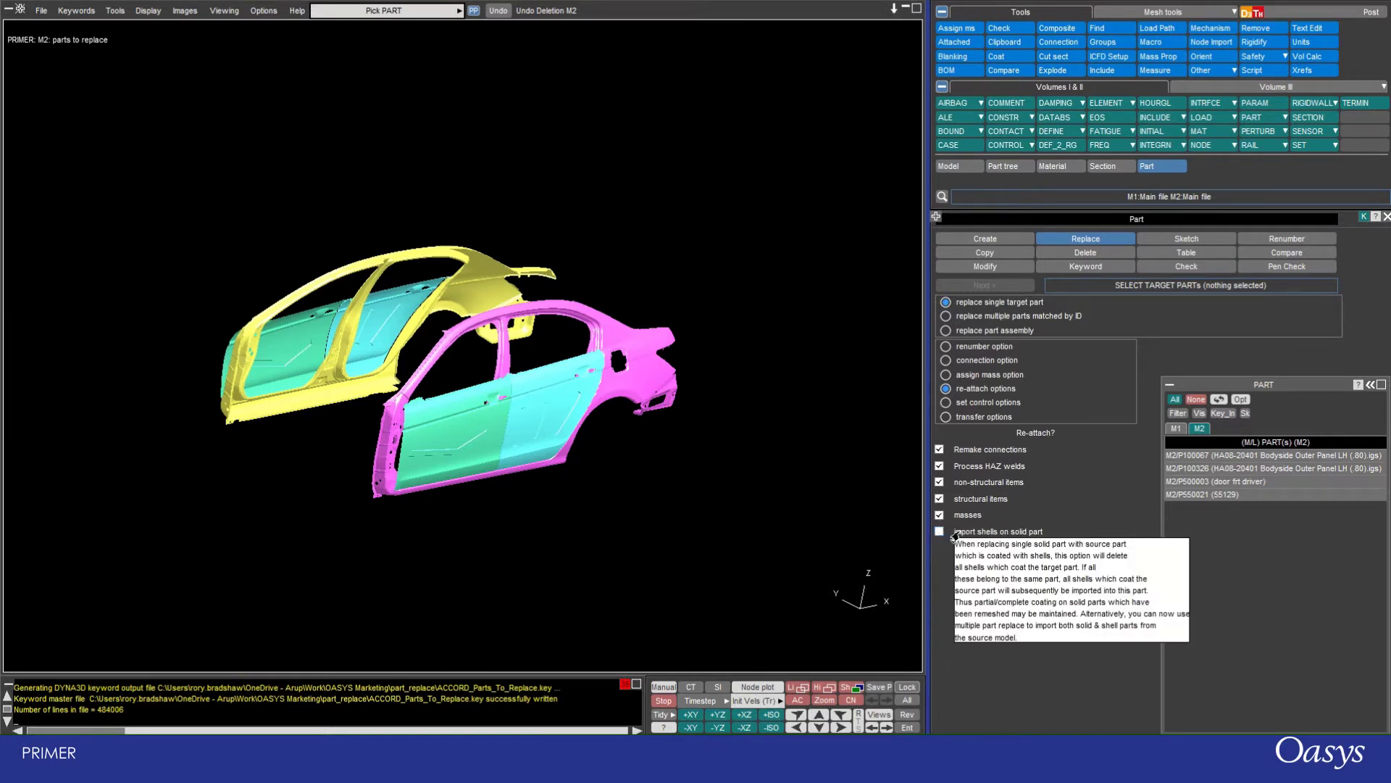
{"action": "scroll", "coordinate": [549, 376], "scroll_direction": "up", "scroll_amount": 3}
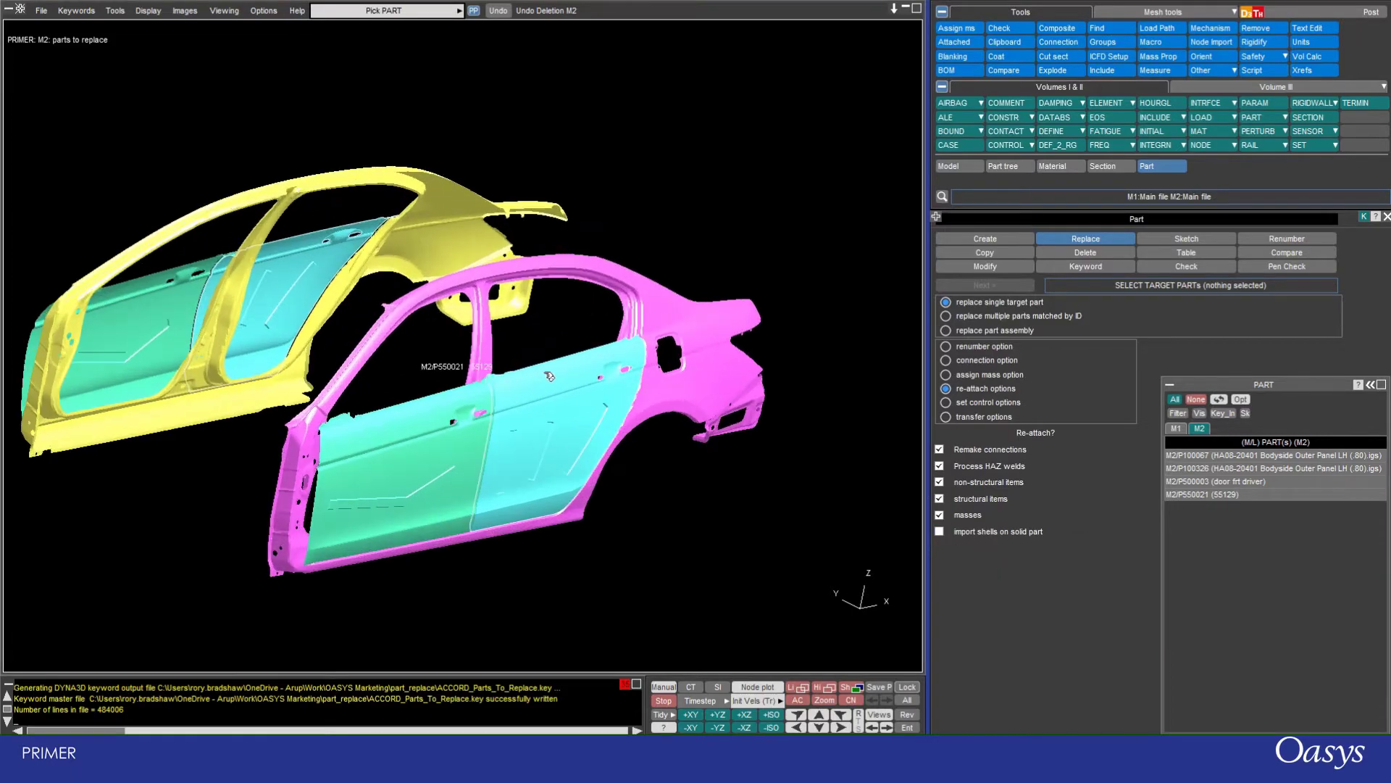
{"action": "scroll", "coordinate": [596, 370], "scroll_direction": "up", "scroll_amount": 5}
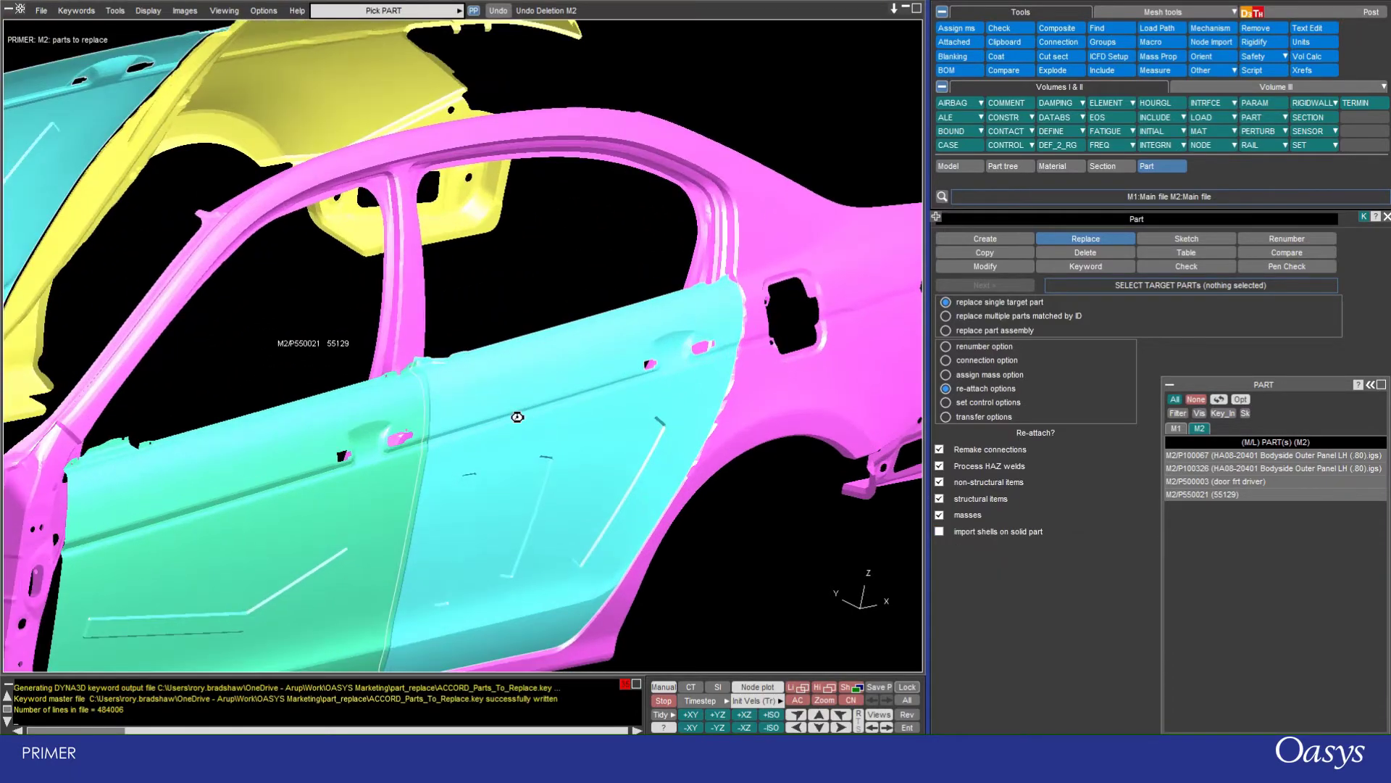
{"action": "scroll", "coordinate": [527, 481], "scroll_direction": "up", "scroll_amount": 2}
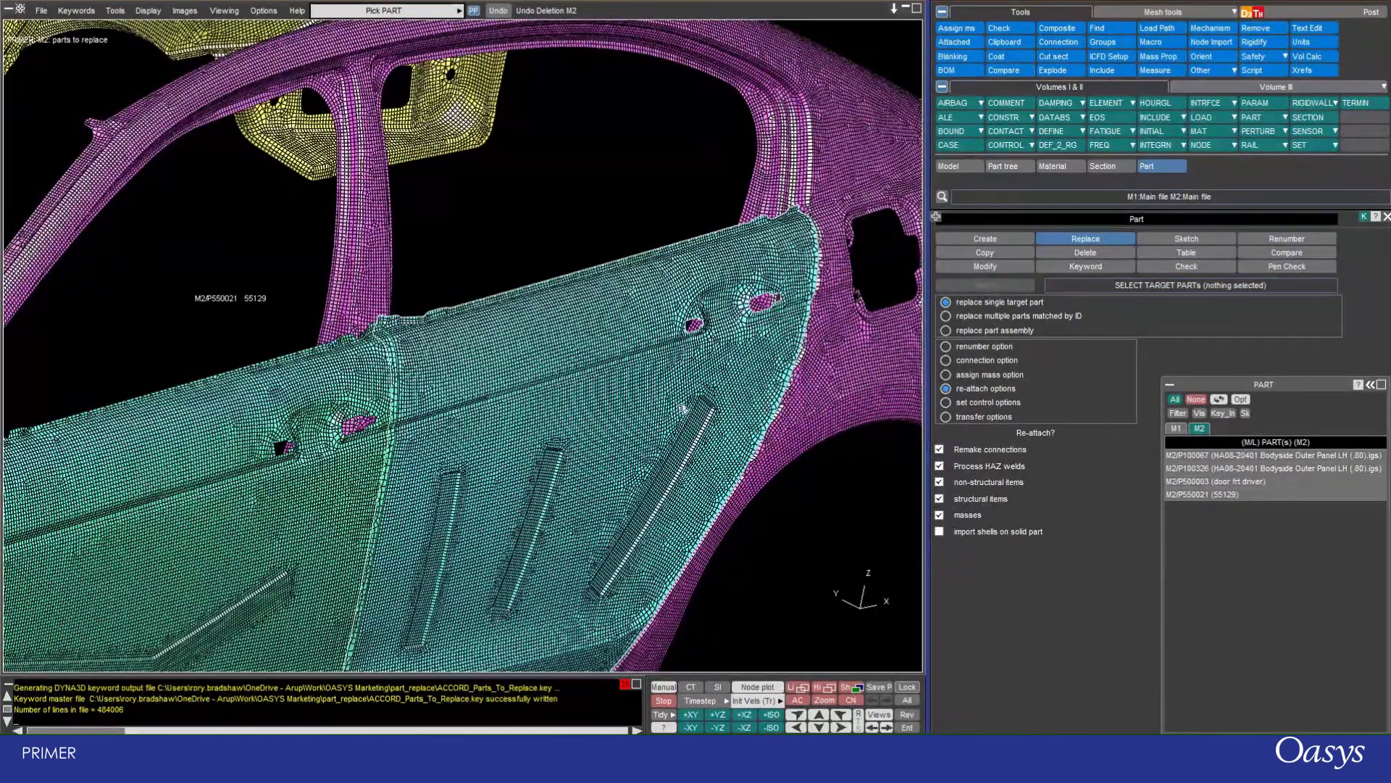
{"action": "scroll", "coordinate": [484, 469], "scroll_direction": "down", "scroll_amount": 3}
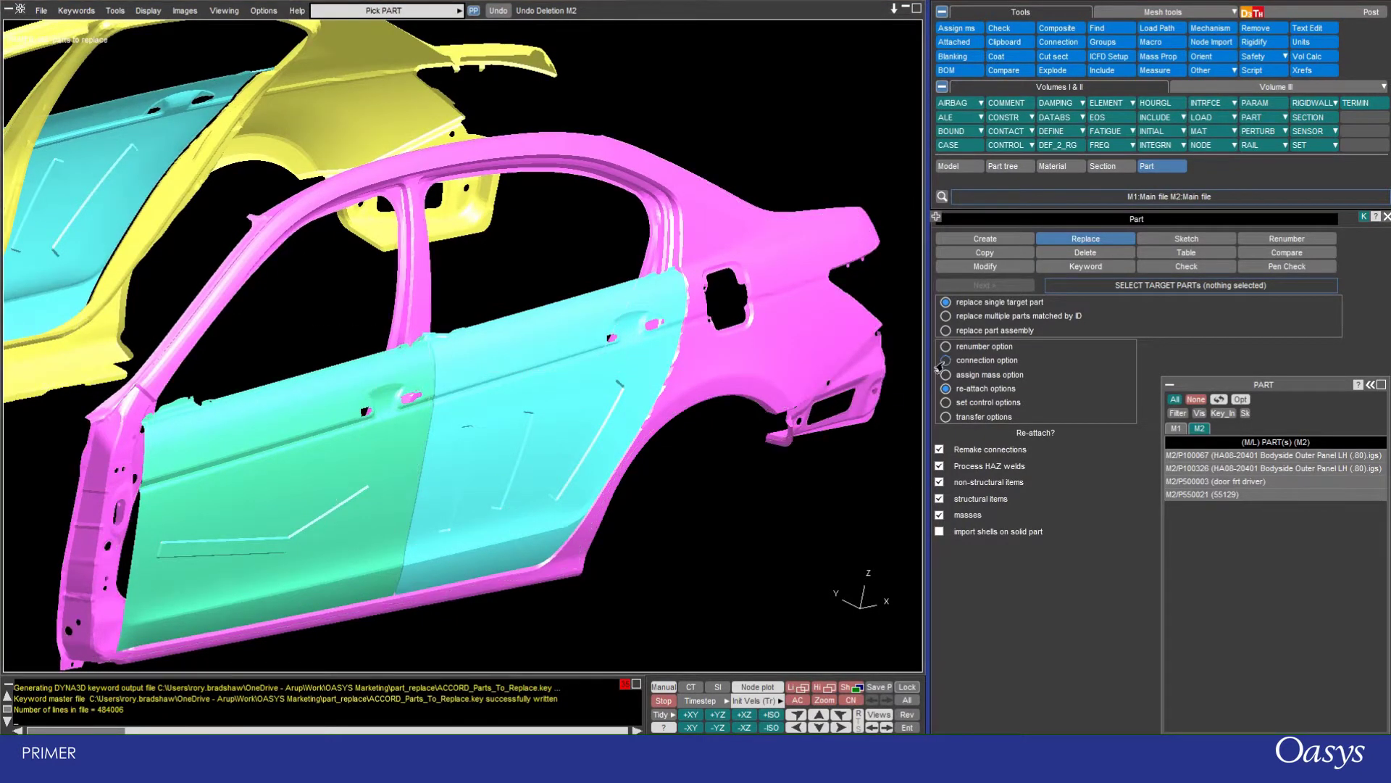
{"action": "left_click", "coordinate": [945, 403]}
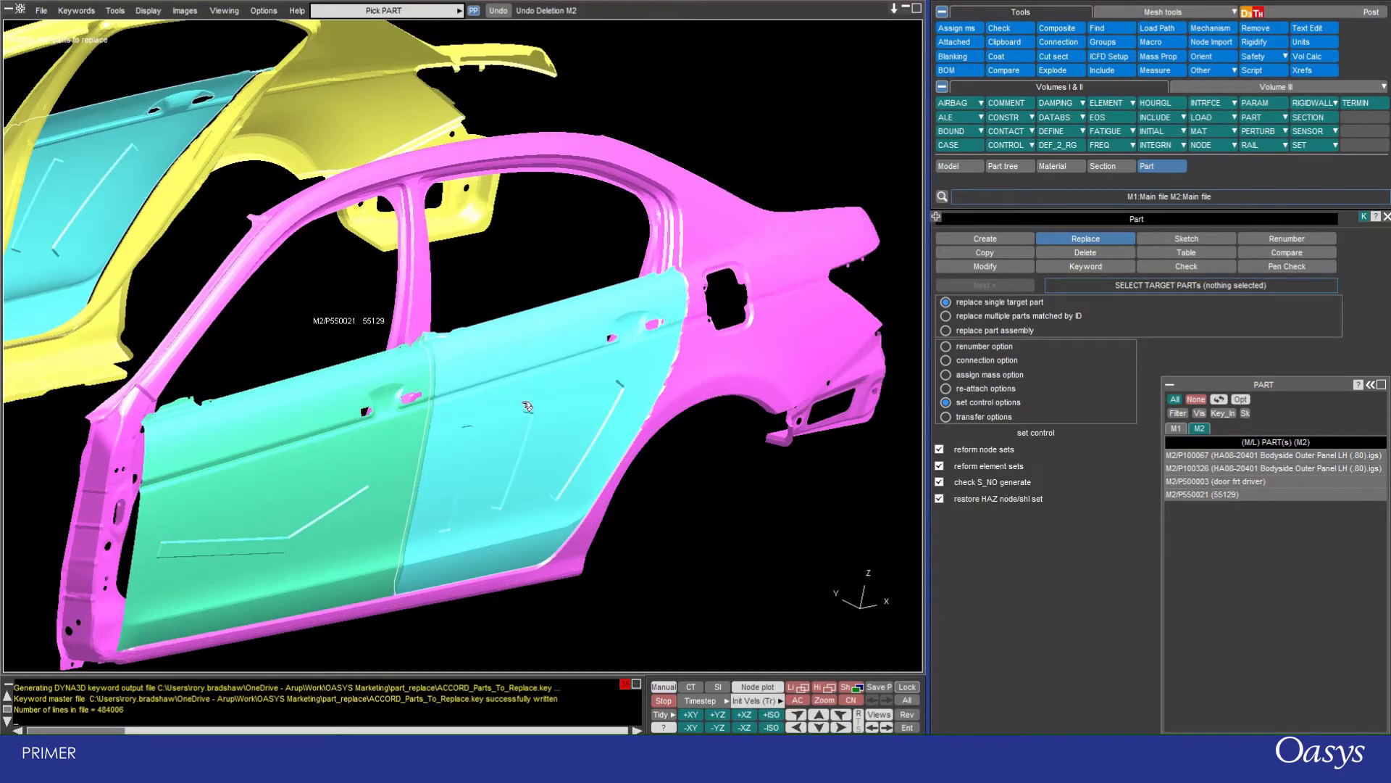
{"action": "left_click", "coordinate": [945, 418]}
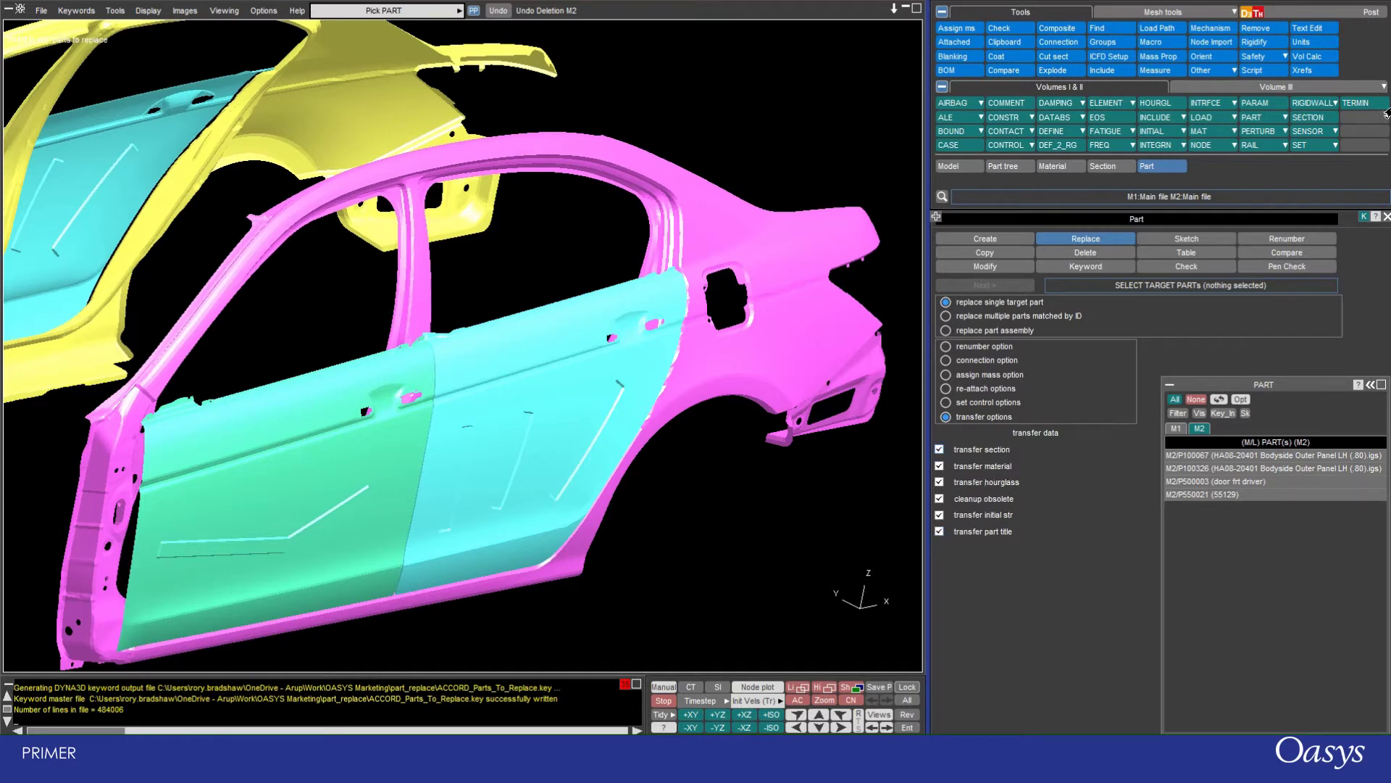
Retitle the front door part in the parts to replace model as "Replaced door frt driver"
{"action": "left_click", "coordinate": [1253, 118]}
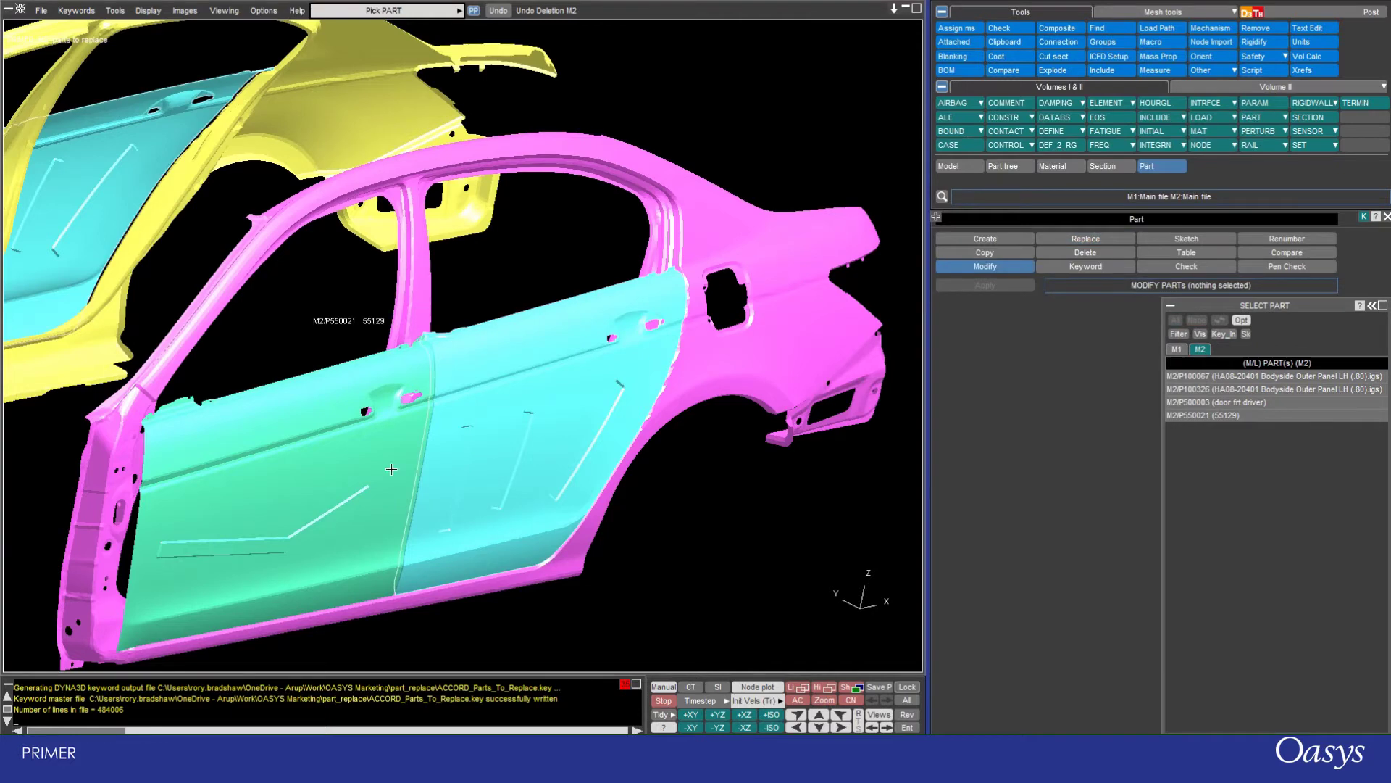
{"action": "left_click", "coordinate": [1207, 402]}
{"action": "left_click", "coordinate": [464, 433]}
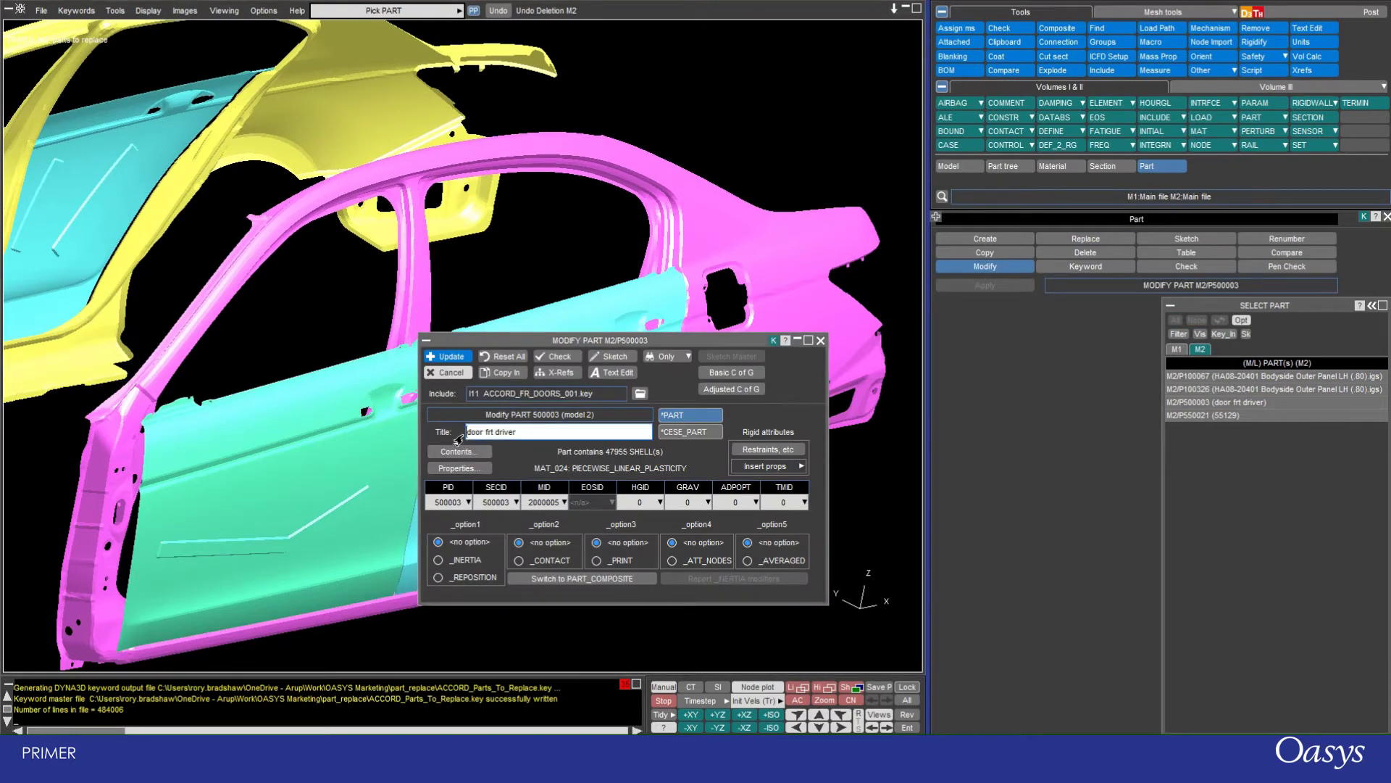
{"action": "type", "text": "Replaced"}
{"action": "left_click", "coordinate": [448, 355]}
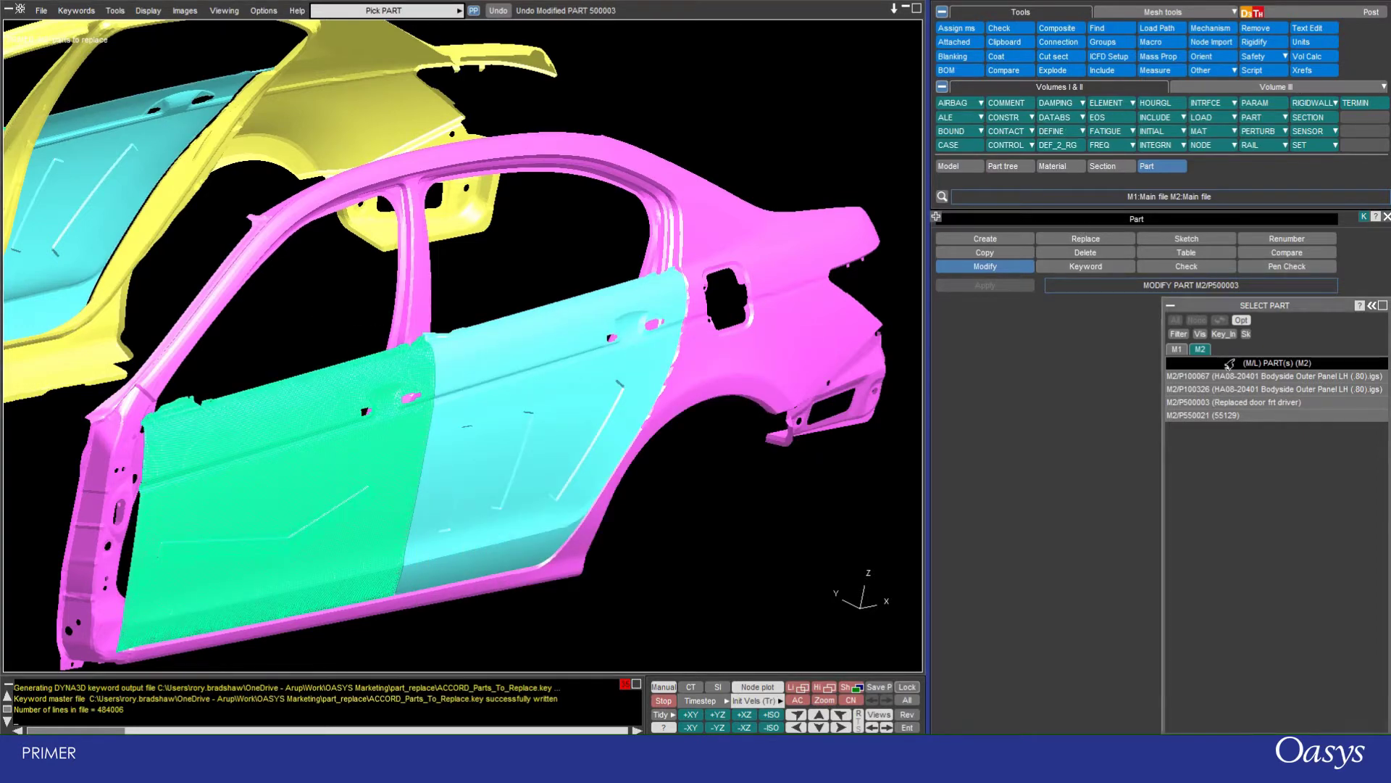
Reopen the part Replace function with the target model displayed instead of the parts to replace model
{"action": "left_click", "coordinate": [1080, 241]}
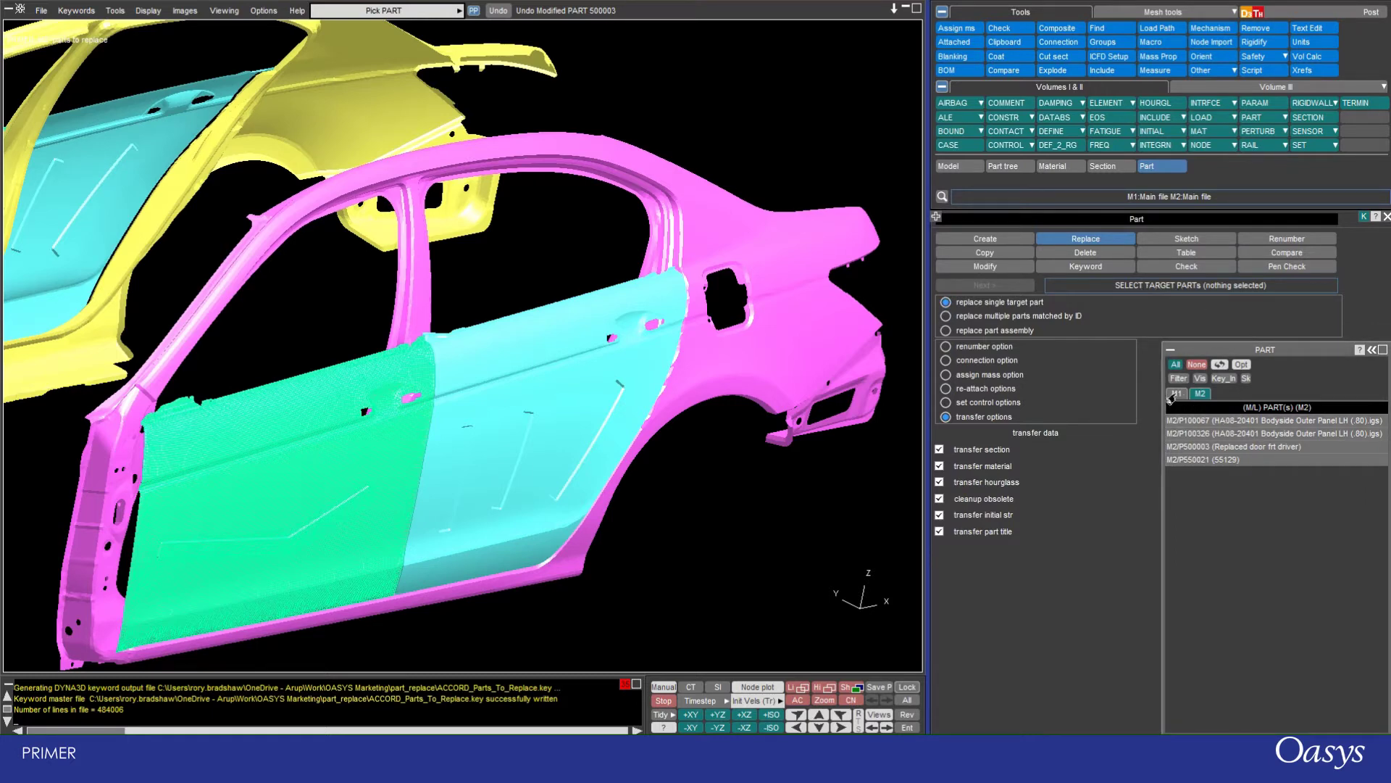
{"action": "left_click", "coordinate": [964, 166]}
{"action": "left_click", "coordinate": [960, 308]}
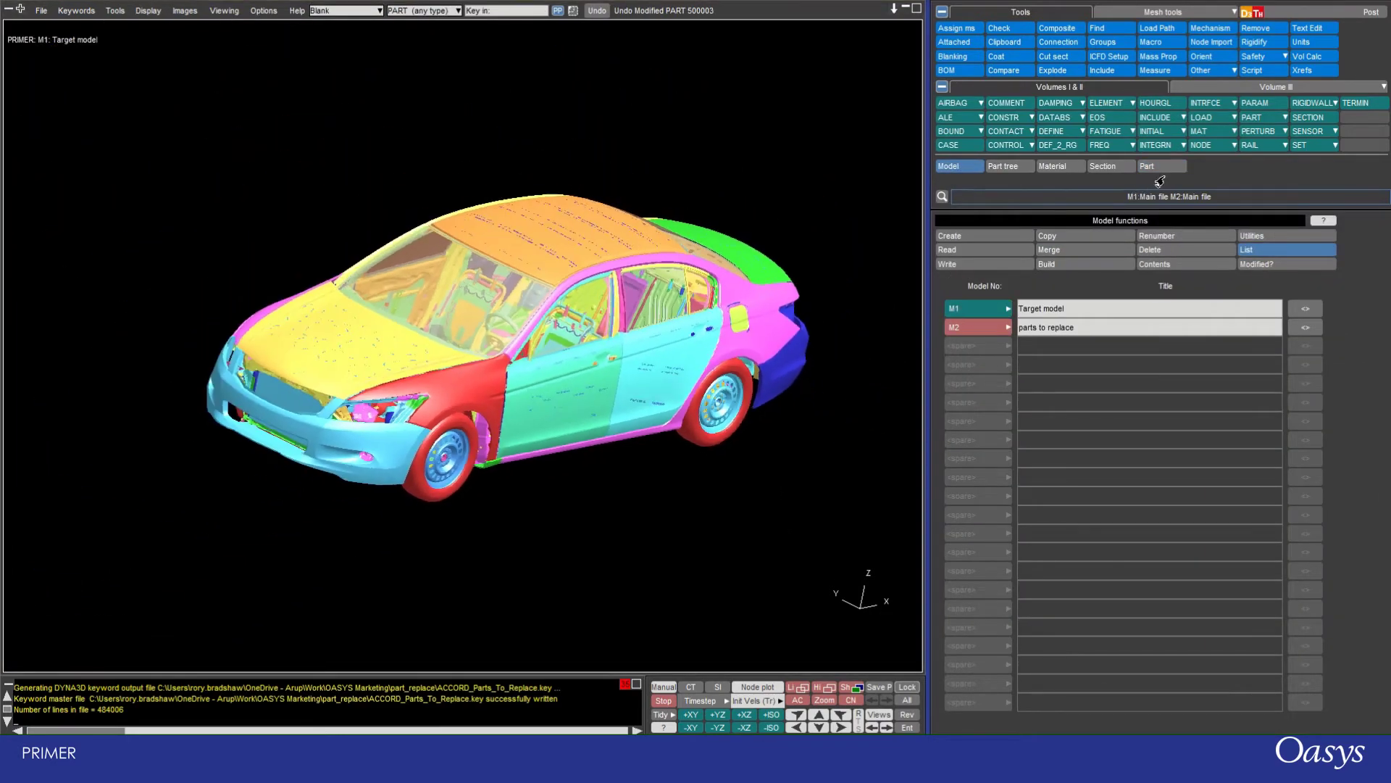
{"action": "left_click", "coordinate": [1160, 168]}
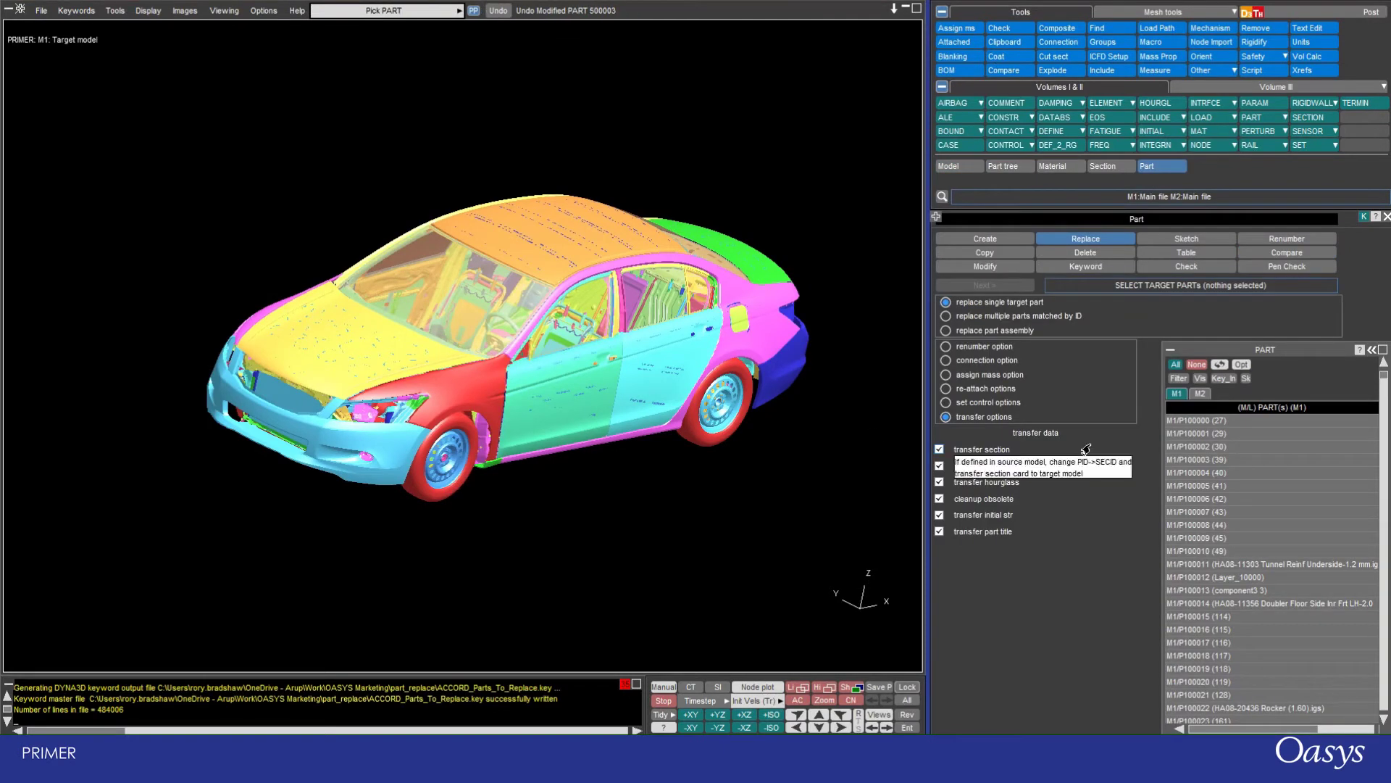
Replace the target model's driver's front door with the "Replaced door frt driver" part from the parts to replace model
{"action": "left_click", "coordinate": [560, 408]}
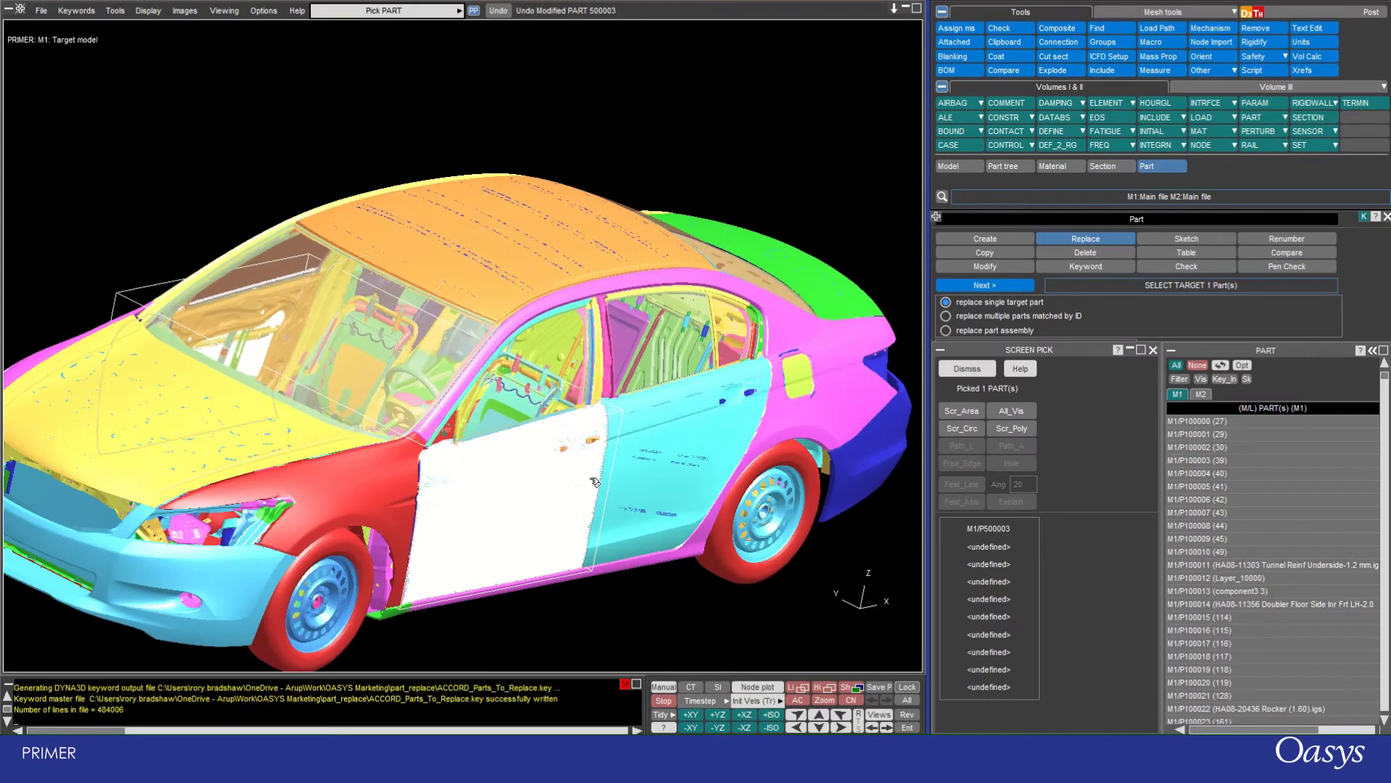
{"action": "left_click", "coordinate": [983, 286]}
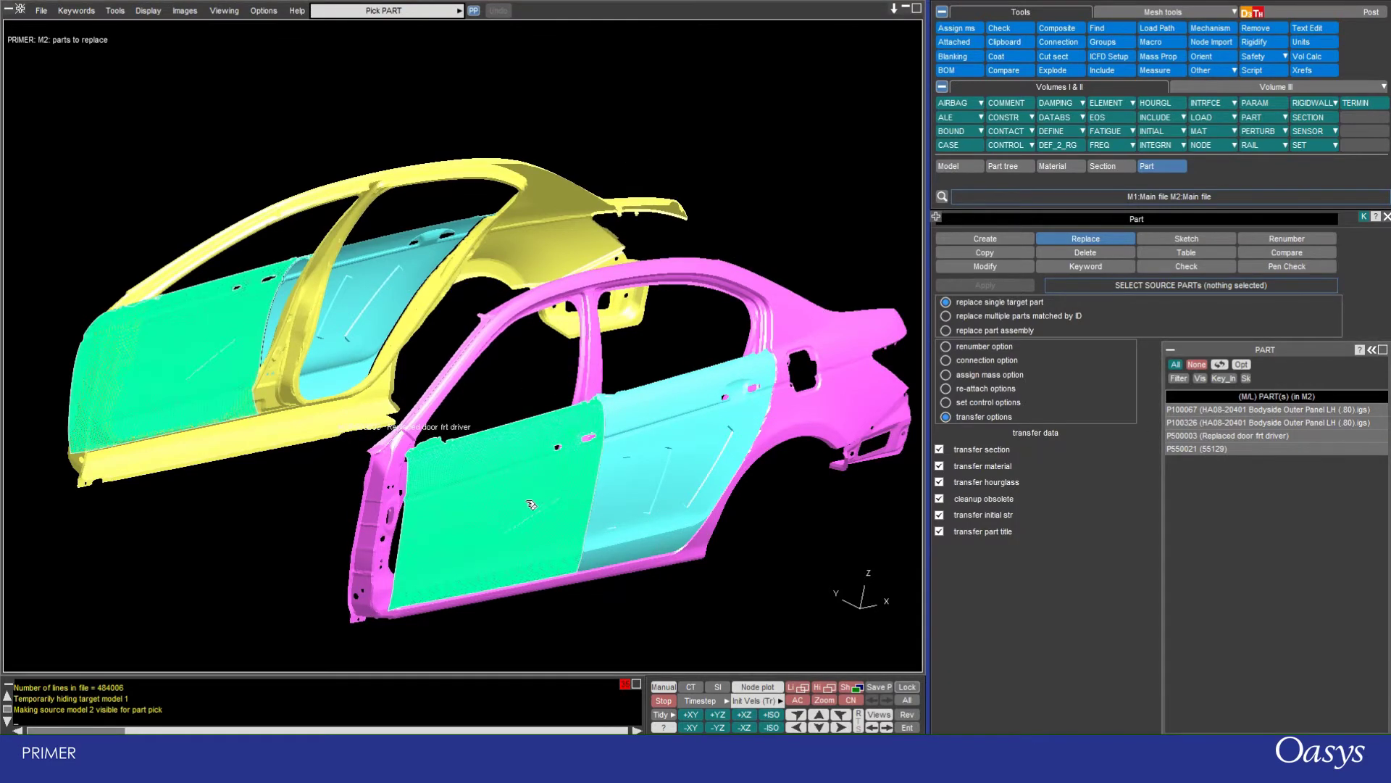
{"action": "left_click", "coordinate": [519, 499]}
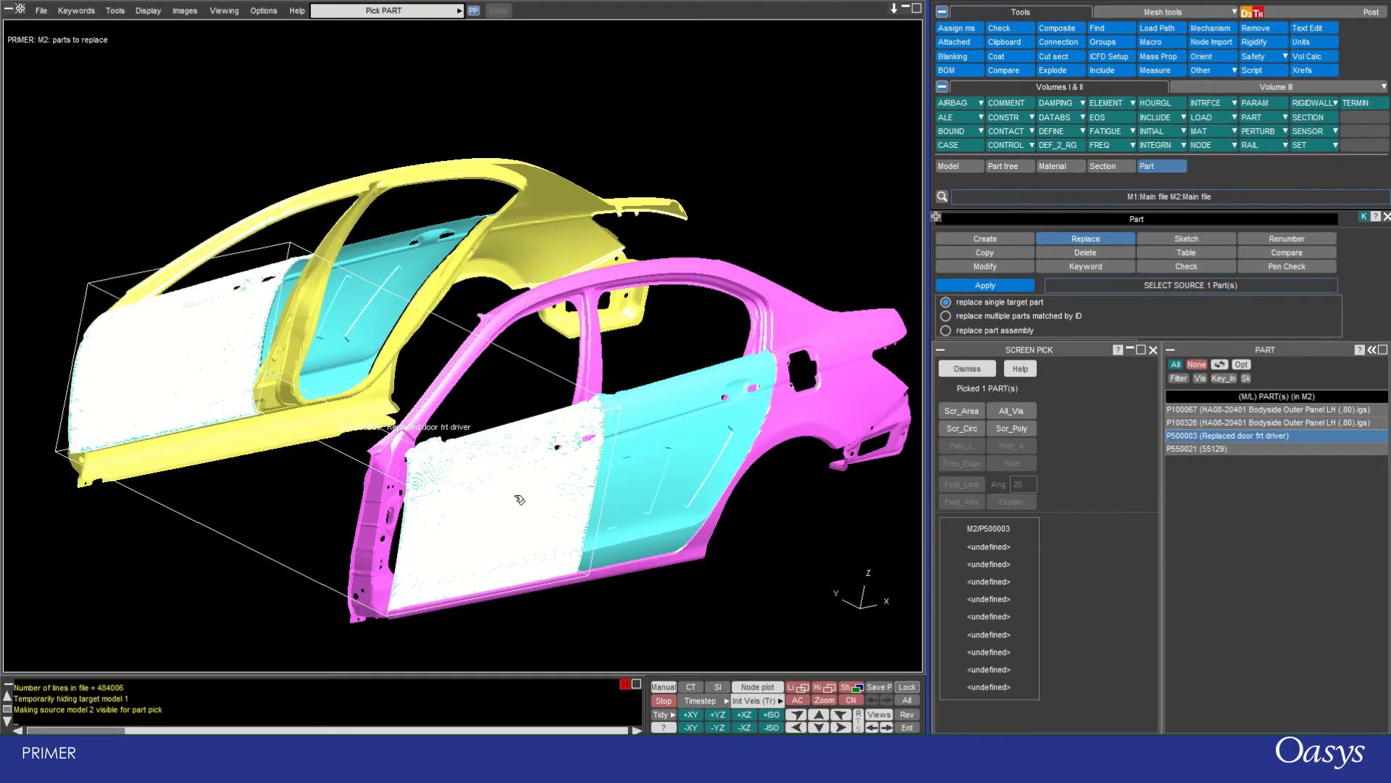
{"action": "left_click", "coordinate": [985, 283]}
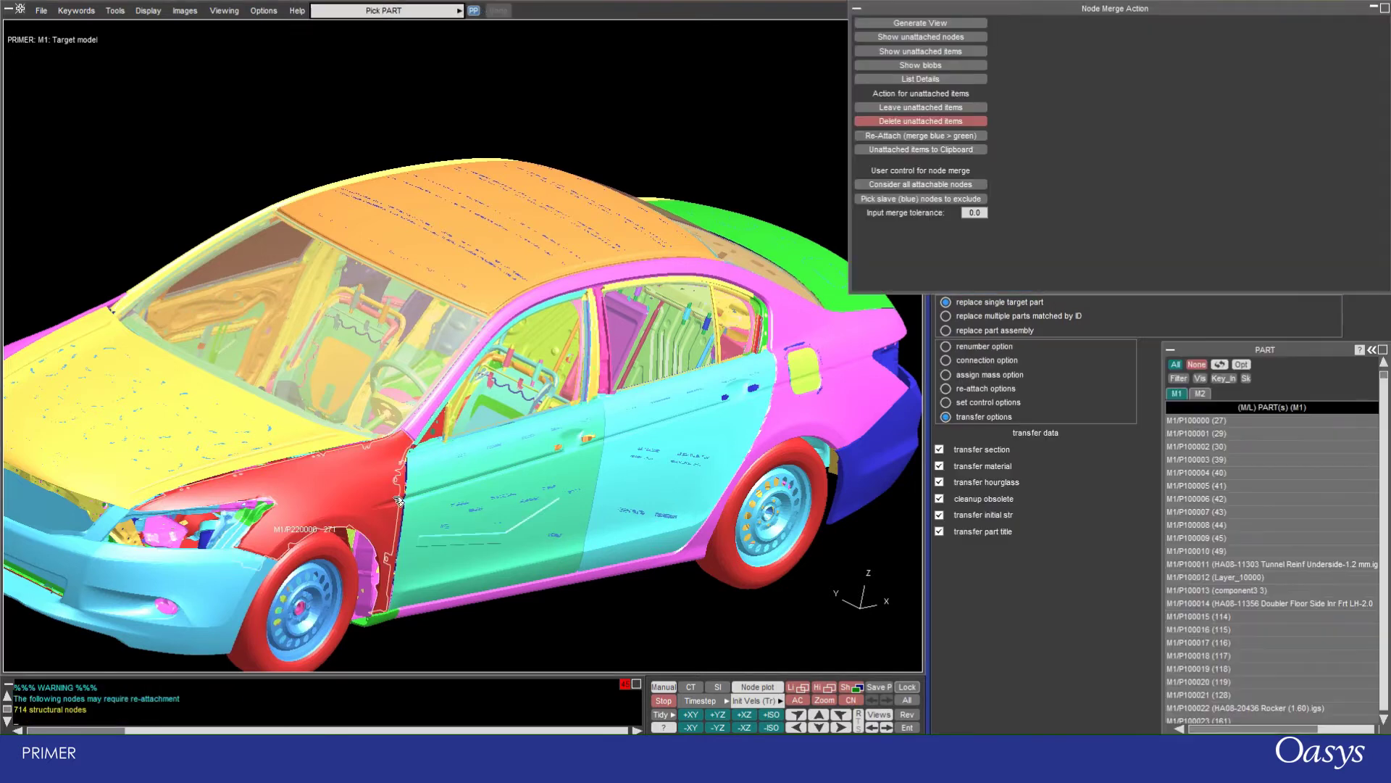
Examine the swapped-in front door and the blue and green attachment nodes marked around the edges of both front door openings
{"action": "scroll", "coordinate": [479, 397], "scroll_direction": "down", "scroll_amount": 4}
{"action": "scroll", "coordinate": [479, 397], "scroll_direction": "up", "scroll_amount": 2}
{"action": "left_click_drag", "start_coordinate": [479, 397], "coordinate": [454, 482], "text": "shift"}
{"action": "scroll", "coordinate": [453, 440], "scroll_direction": "up", "scroll_amount": 2}
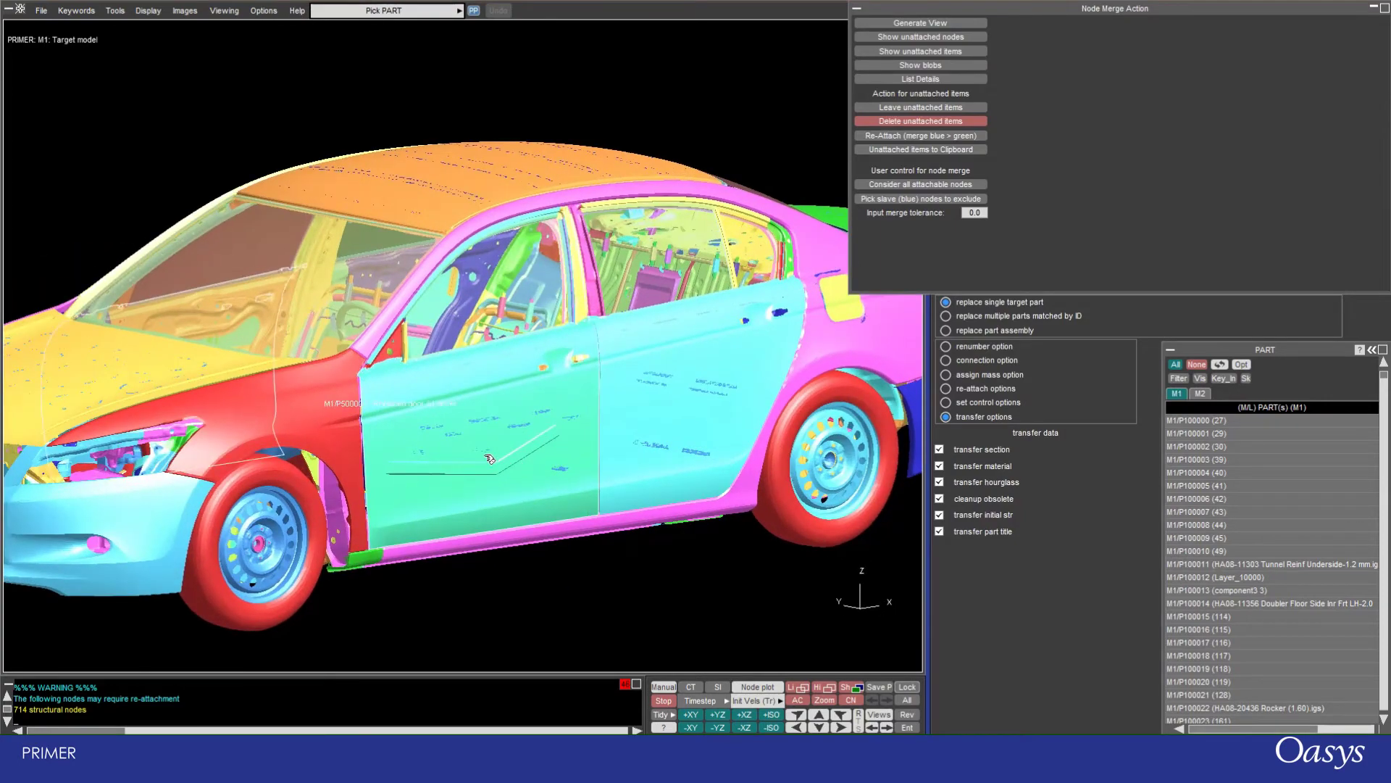
{"action": "left_click_drag", "start_coordinate": [467, 382], "coordinate": [367, 515]}
{"action": "left_click_drag", "start_coordinate": [551, 454], "coordinate": [649, 261]}
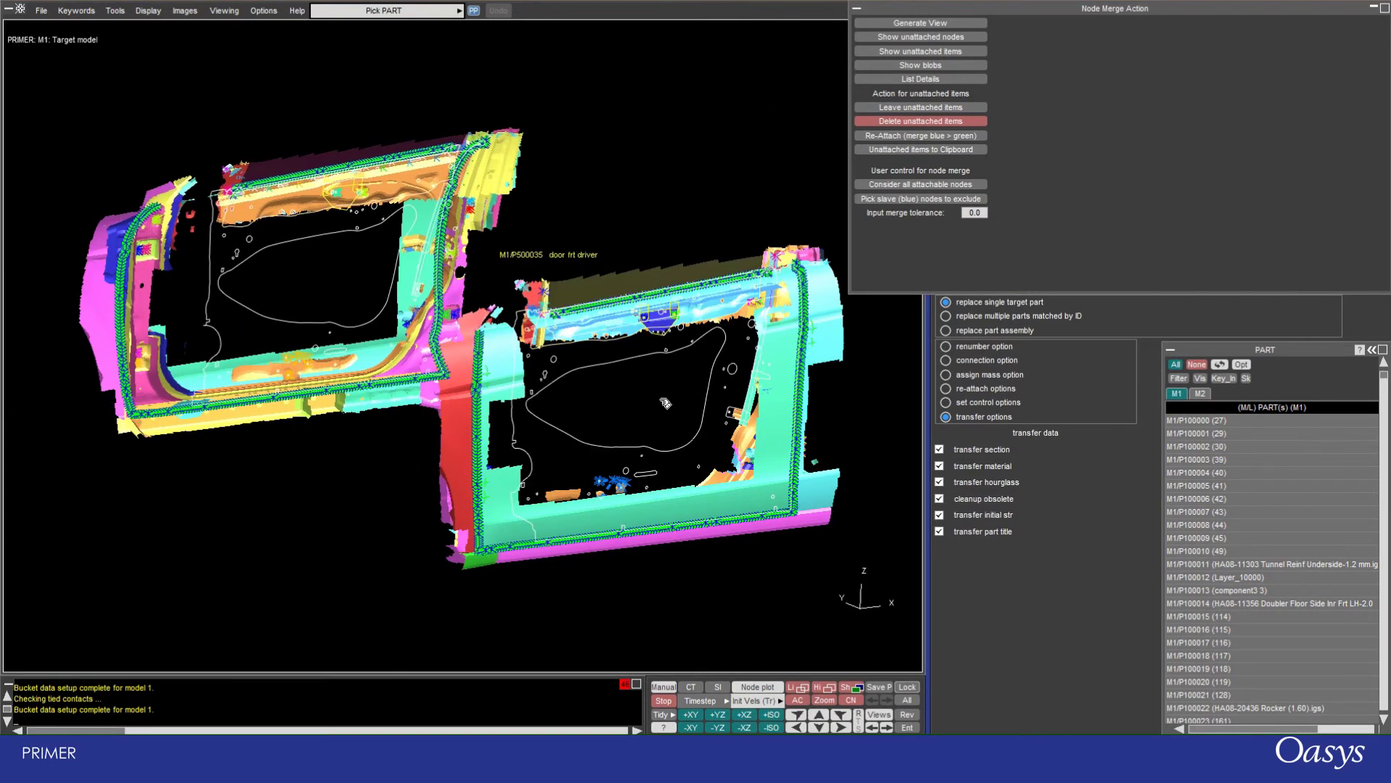
{"action": "middle_click_drag", "start_coordinate": [625, 423], "coordinate": [480, 437], "text": "shift"}
{"action": "left_click_drag", "start_coordinate": [496, 369], "coordinate": [540, 387], "text": "shift"}
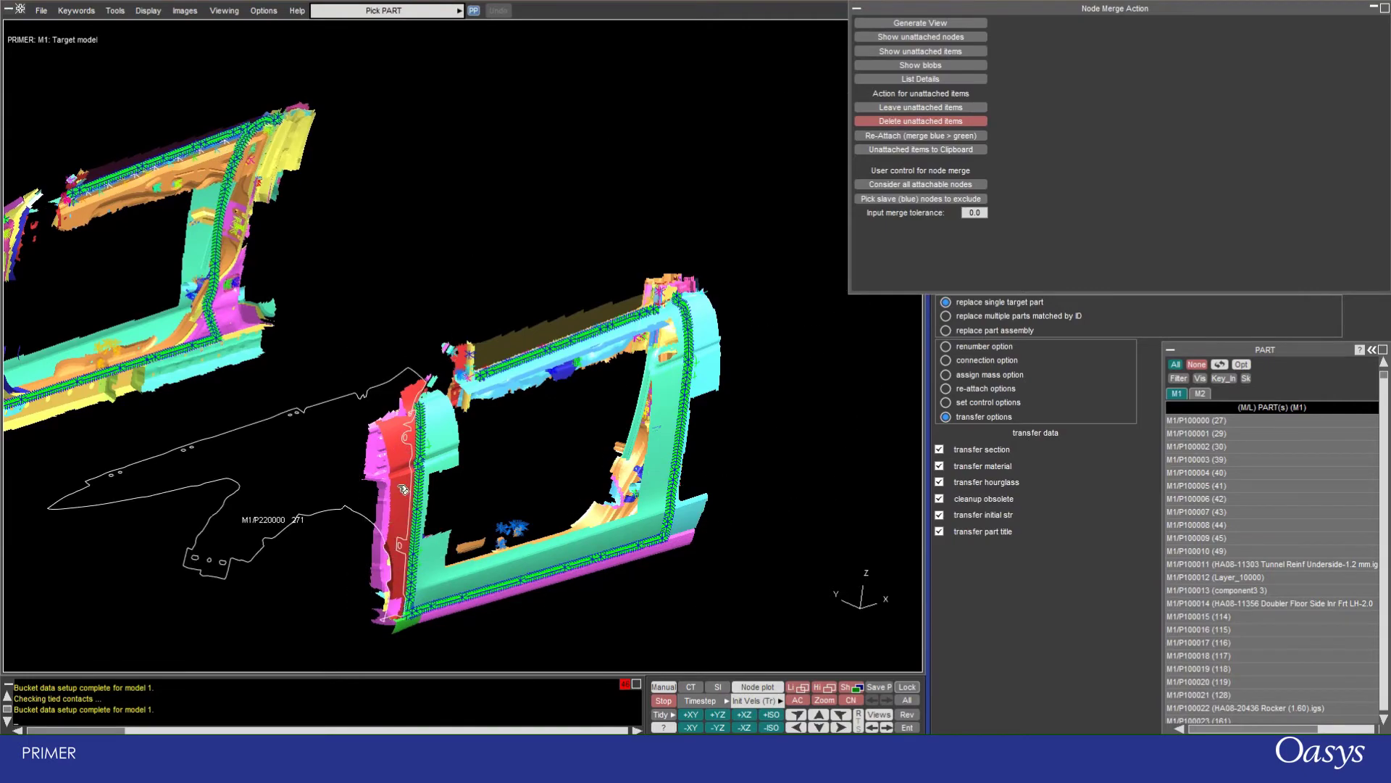
{"action": "left_click_drag", "start_coordinate": [513, 358], "coordinate": [402, 331], "text": "shift"}
{"action": "scroll", "coordinate": [643, 389], "scroll_direction": "up", "scroll_amount": 5}
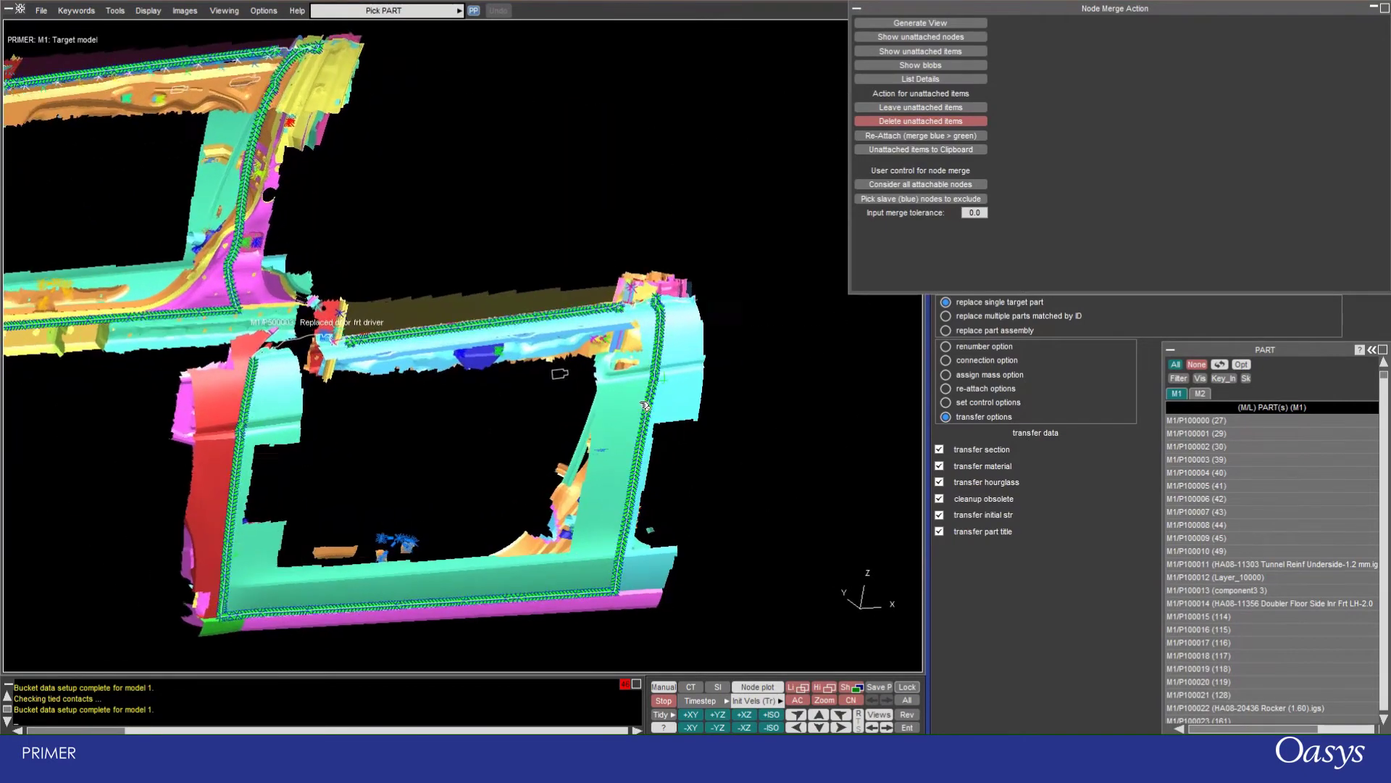
{"action": "scroll", "coordinate": [647, 390], "scroll_direction": "up", "scroll_amount": 5}
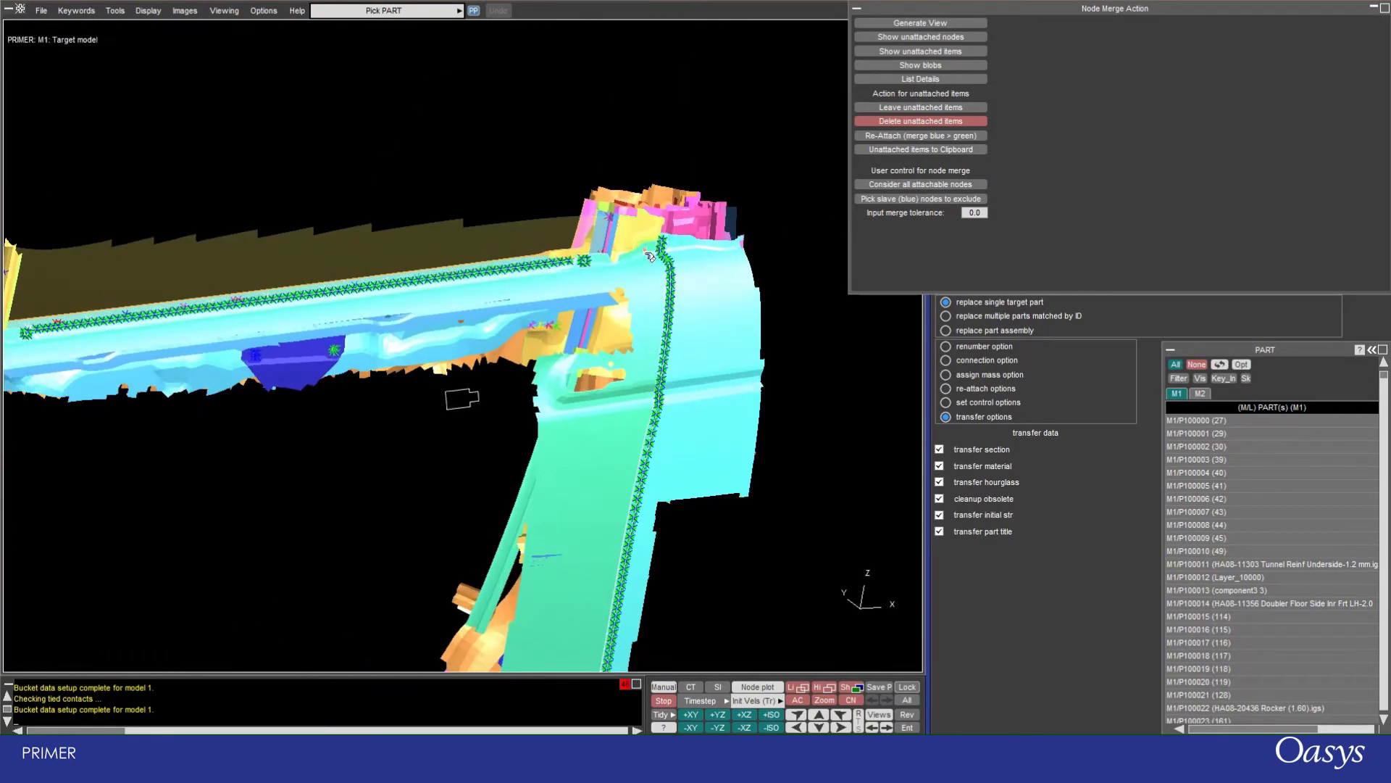
{"action": "middle_click_drag", "start_coordinate": [594, 537], "coordinate": [624, 397], "text": "shift"}
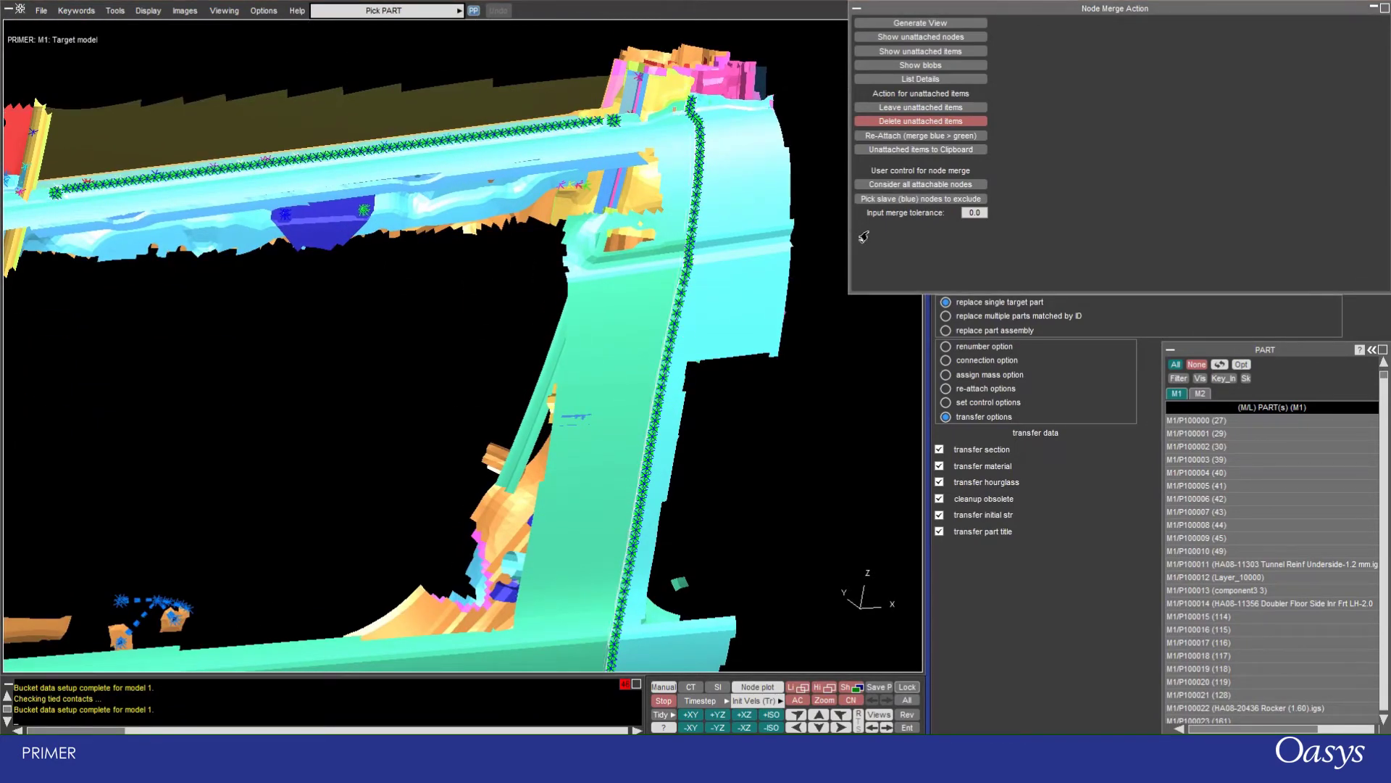
Exclude the slave nodes along the rear vertical edge of the driver's front door from the node merge
{"action": "left_click", "coordinate": [882, 200]}
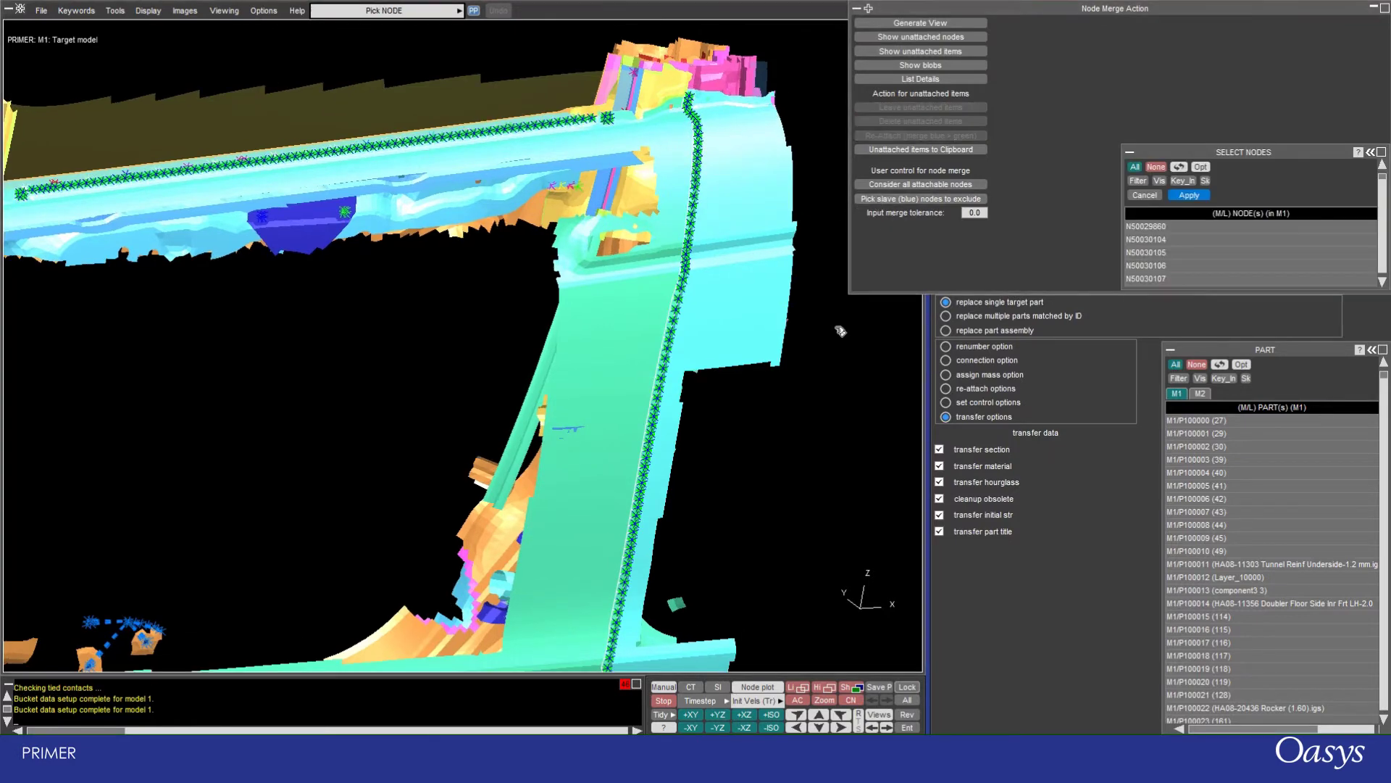
{"action": "scroll", "coordinate": [840, 331], "scroll_direction": "down", "scroll_amount": 7}
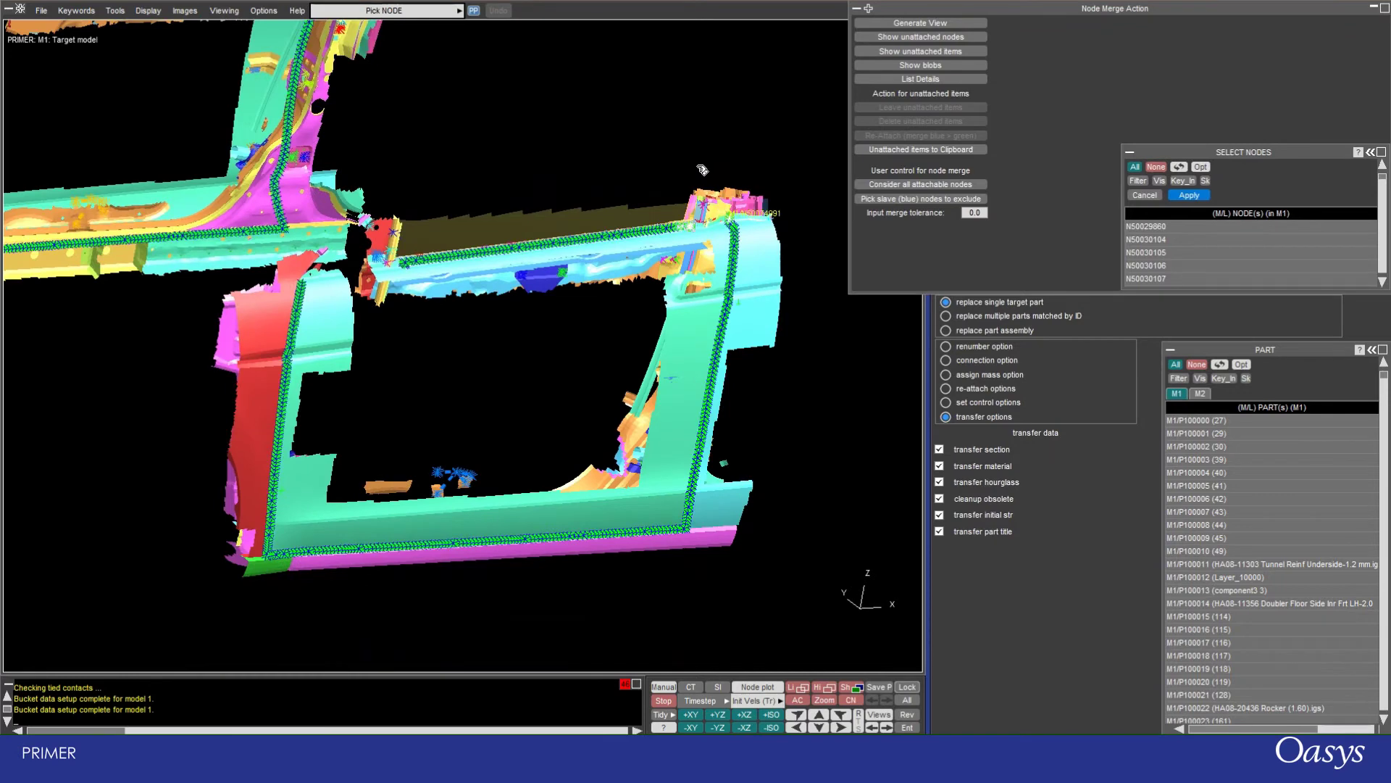
{"action": "left_click_drag", "start_coordinate": [701, 170], "coordinate": [793, 533]}
{"action": "left_click_drag", "start_coordinate": [650, 412], "coordinate": [769, 524]}
{"action": "left_click", "coordinate": [1182, 194]}
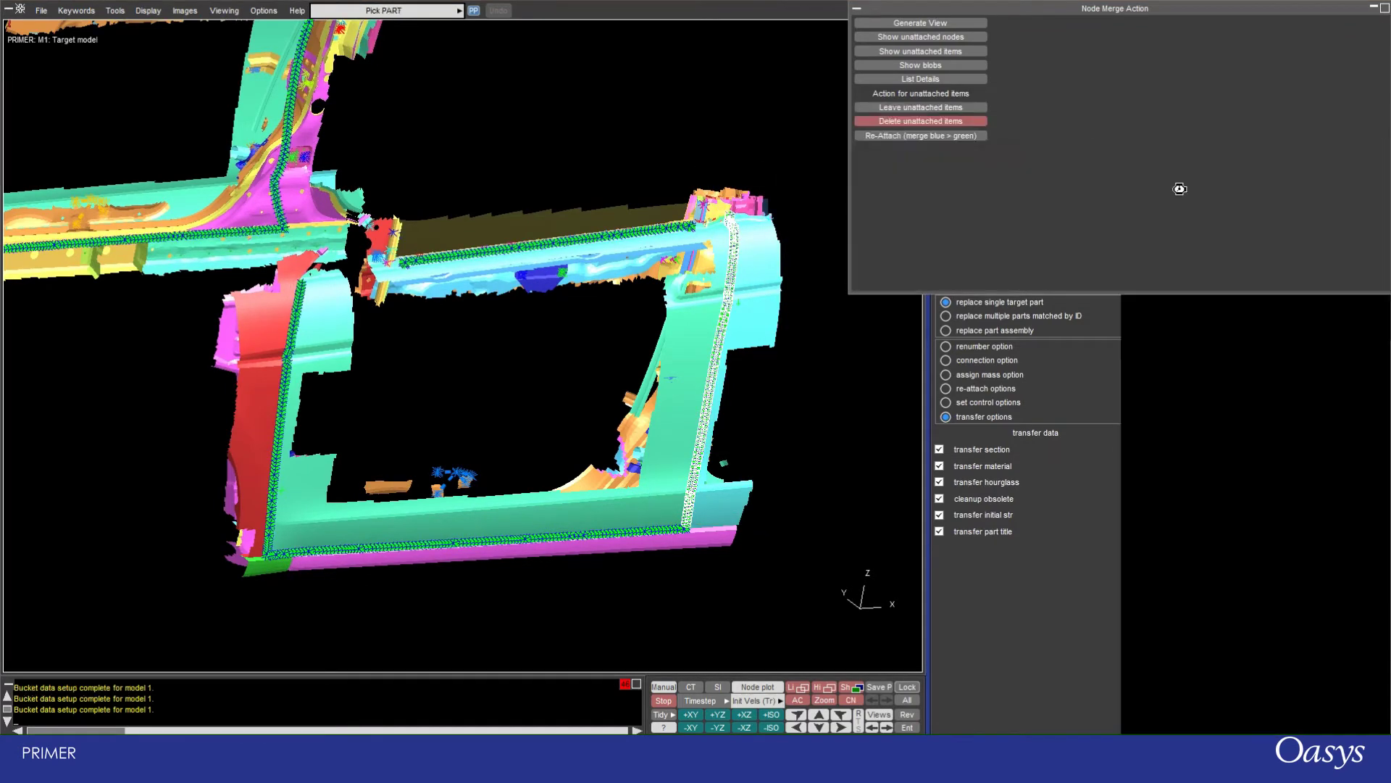
Inspect the excluded rear edge of the door, and reset the merge to consider all attachable nodes
{"action": "scroll", "coordinate": [644, 329], "scroll_direction": "up", "scroll_amount": 5}
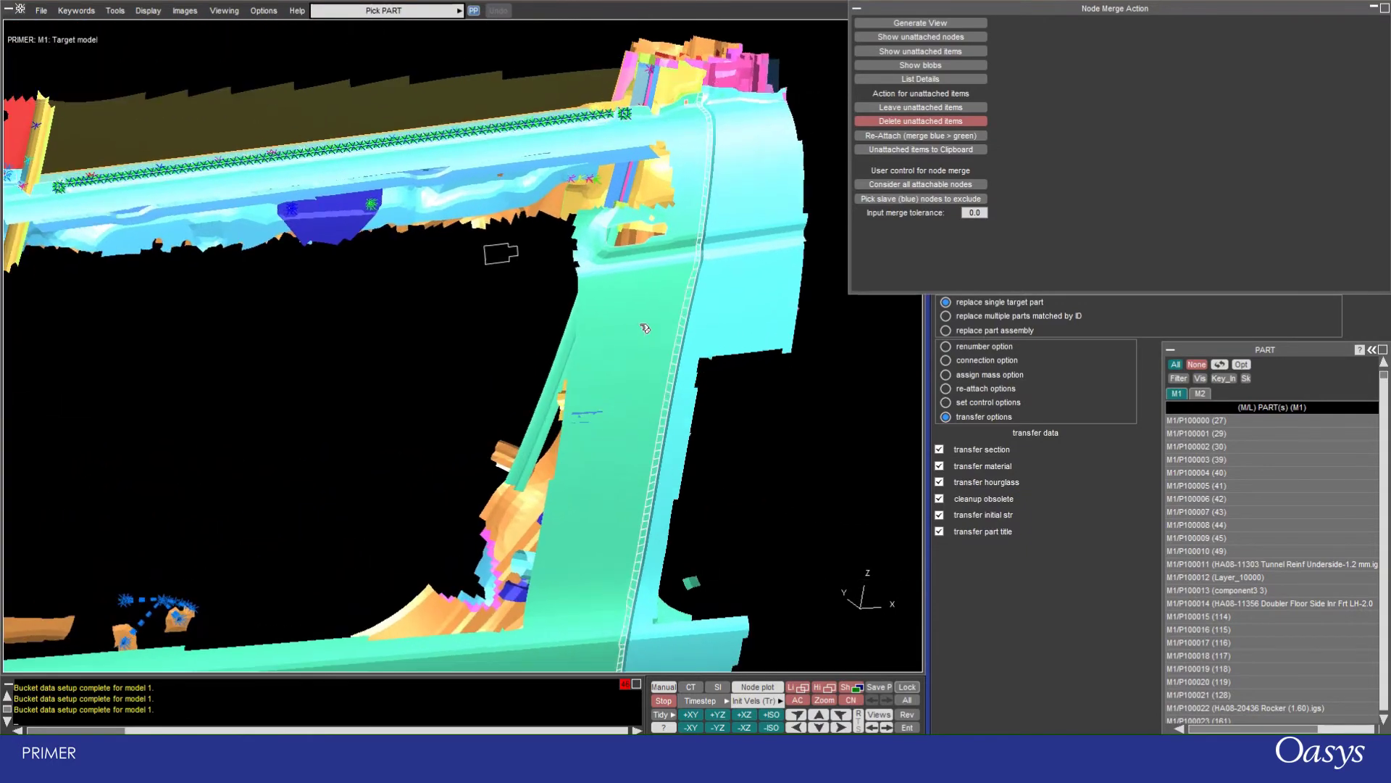
{"action": "scroll", "coordinate": [643, 326], "scroll_direction": "down", "scroll_amount": 4}
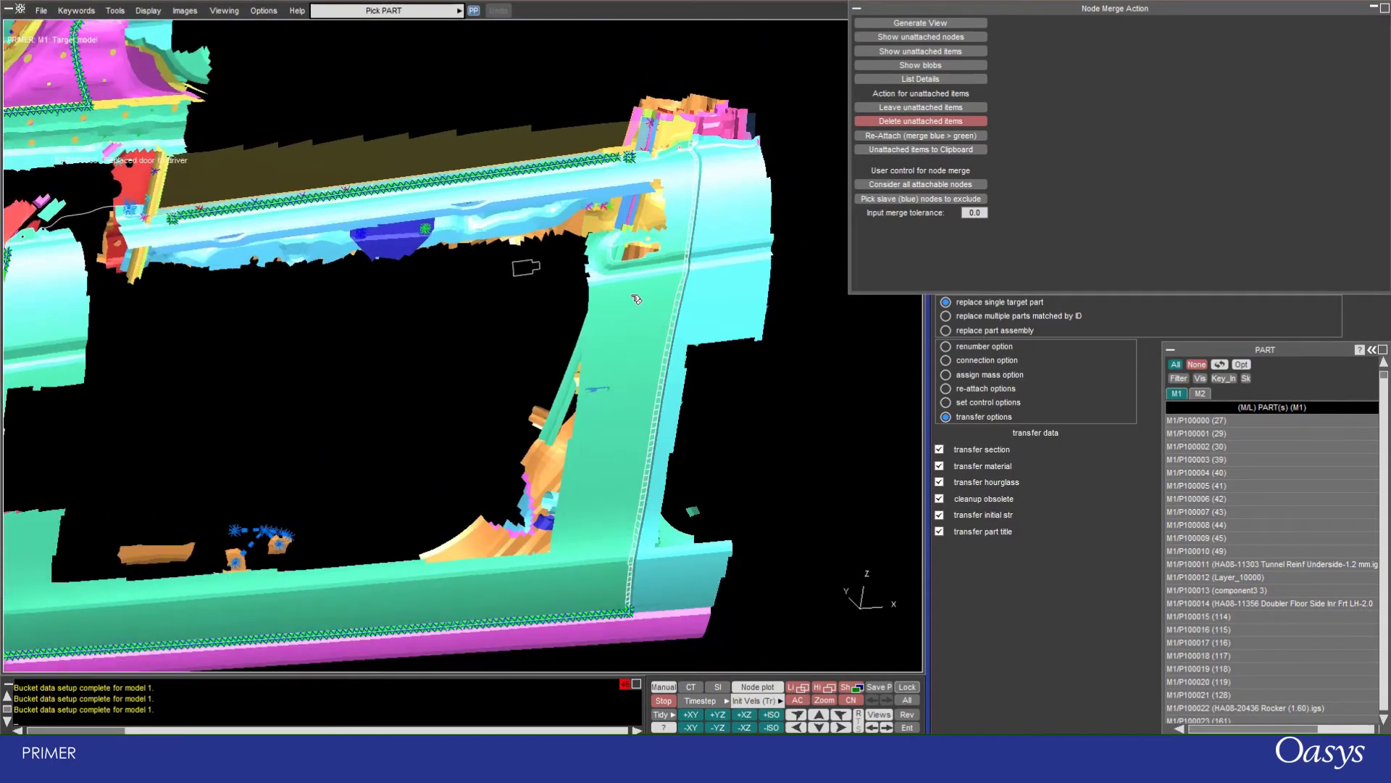
{"action": "scroll", "coordinate": [636, 298], "scroll_direction": "down", "scroll_amount": 2}
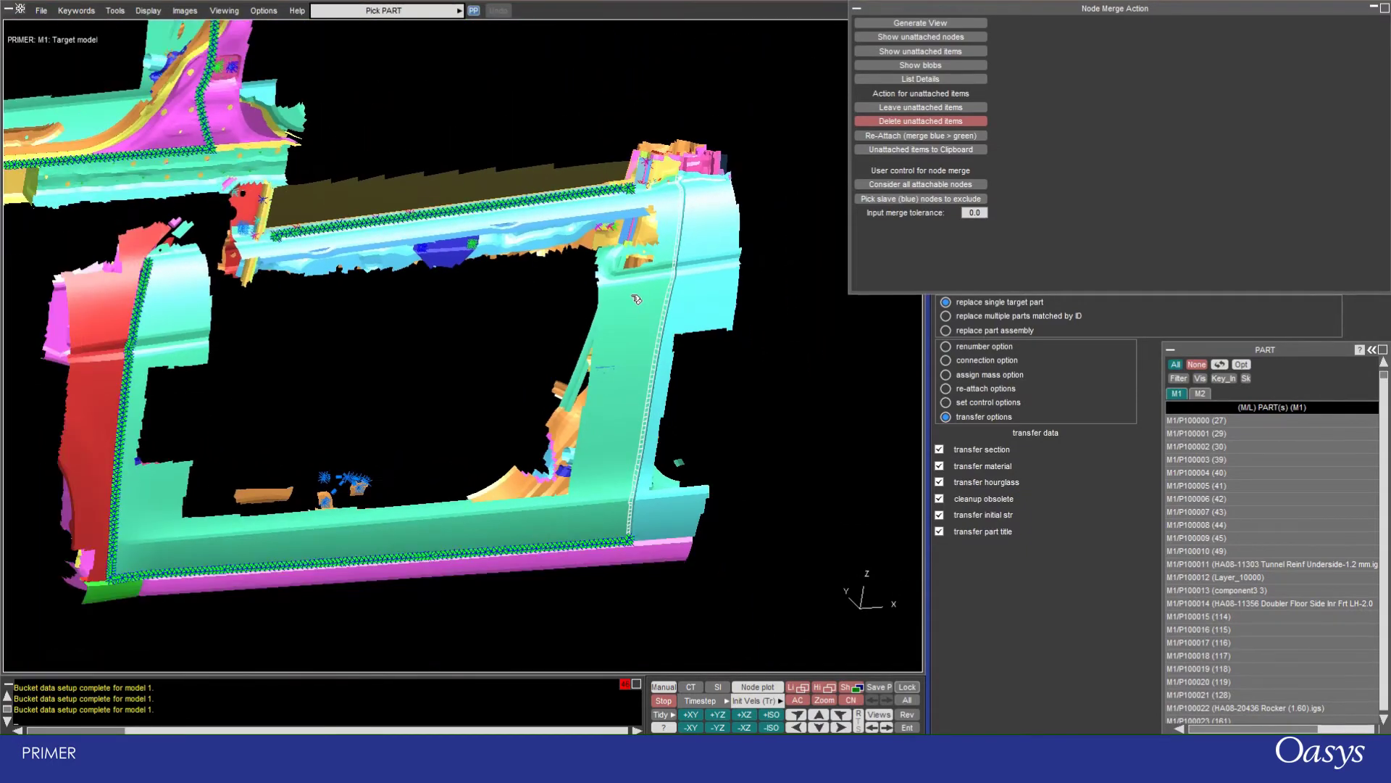
{"action": "left_click", "coordinate": [883, 190]}
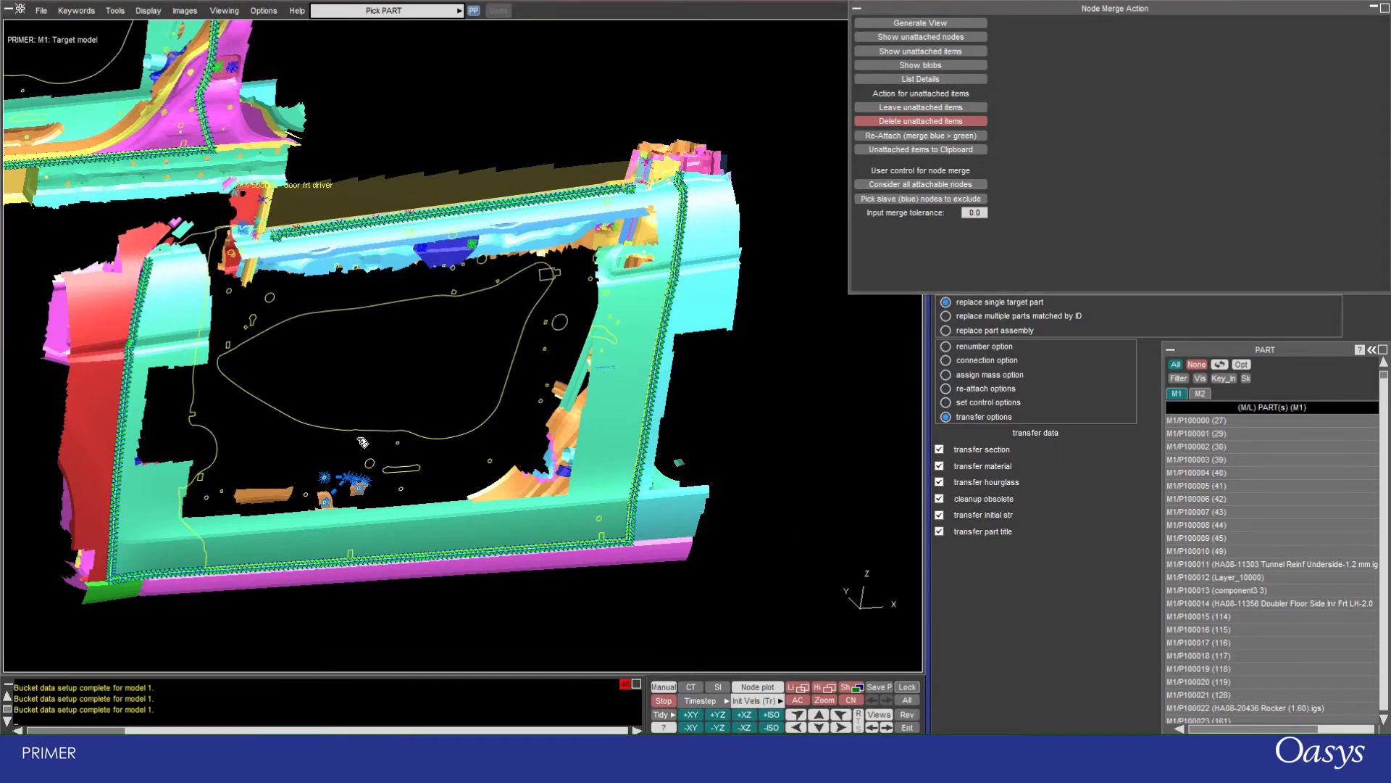
Check the node pairs around the doors and re-attach the replacement part by merging the blue nodes to the green ones
{"action": "scroll", "coordinate": [374, 400], "scroll_direction": "down", "scroll_amount": 3}
{"action": "middle_click_drag", "start_coordinate": [374, 395], "coordinate": [624, 410], "text": "shift"}
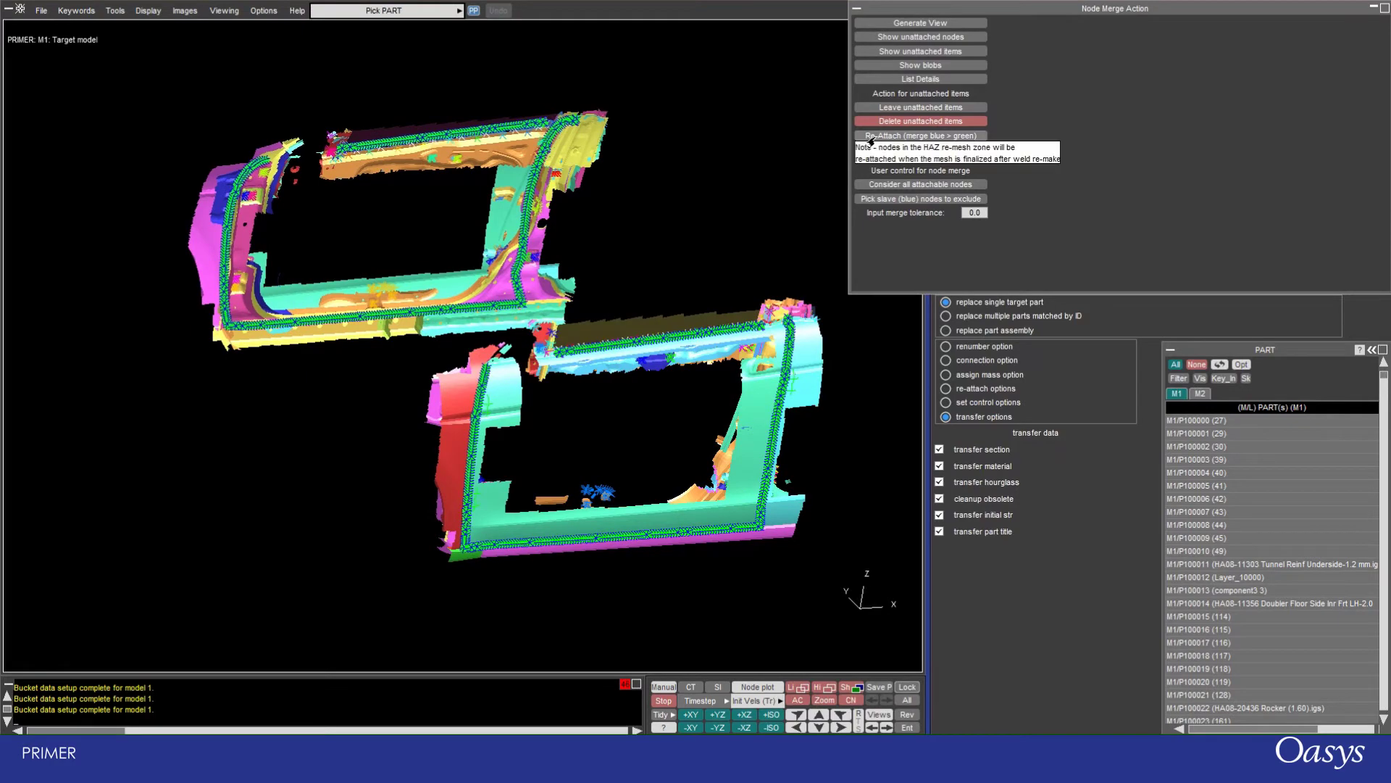
{"action": "scroll", "coordinate": [774, 333], "scroll_direction": "up", "scroll_amount": 10}
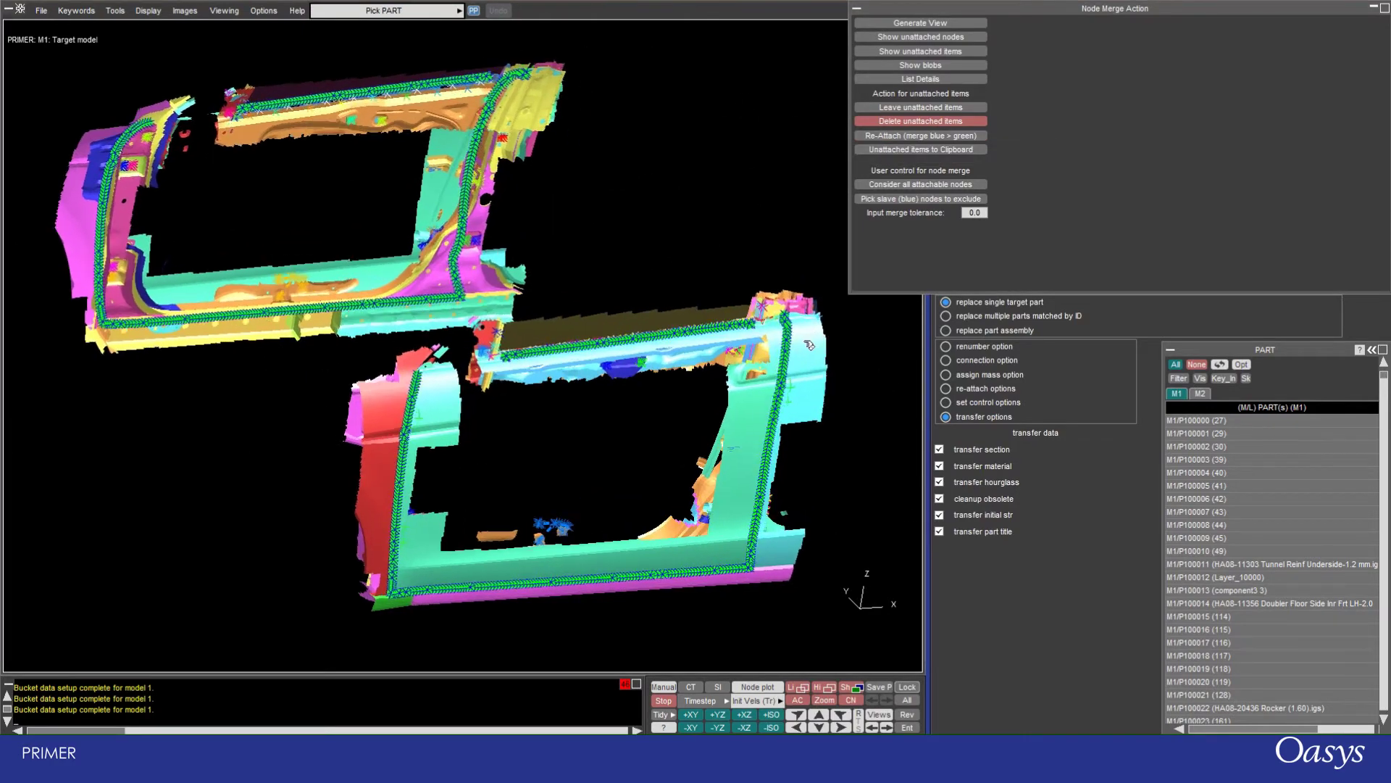
{"action": "scroll", "coordinate": [774, 332], "scroll_direction": "up", "scroll_amount": 6}
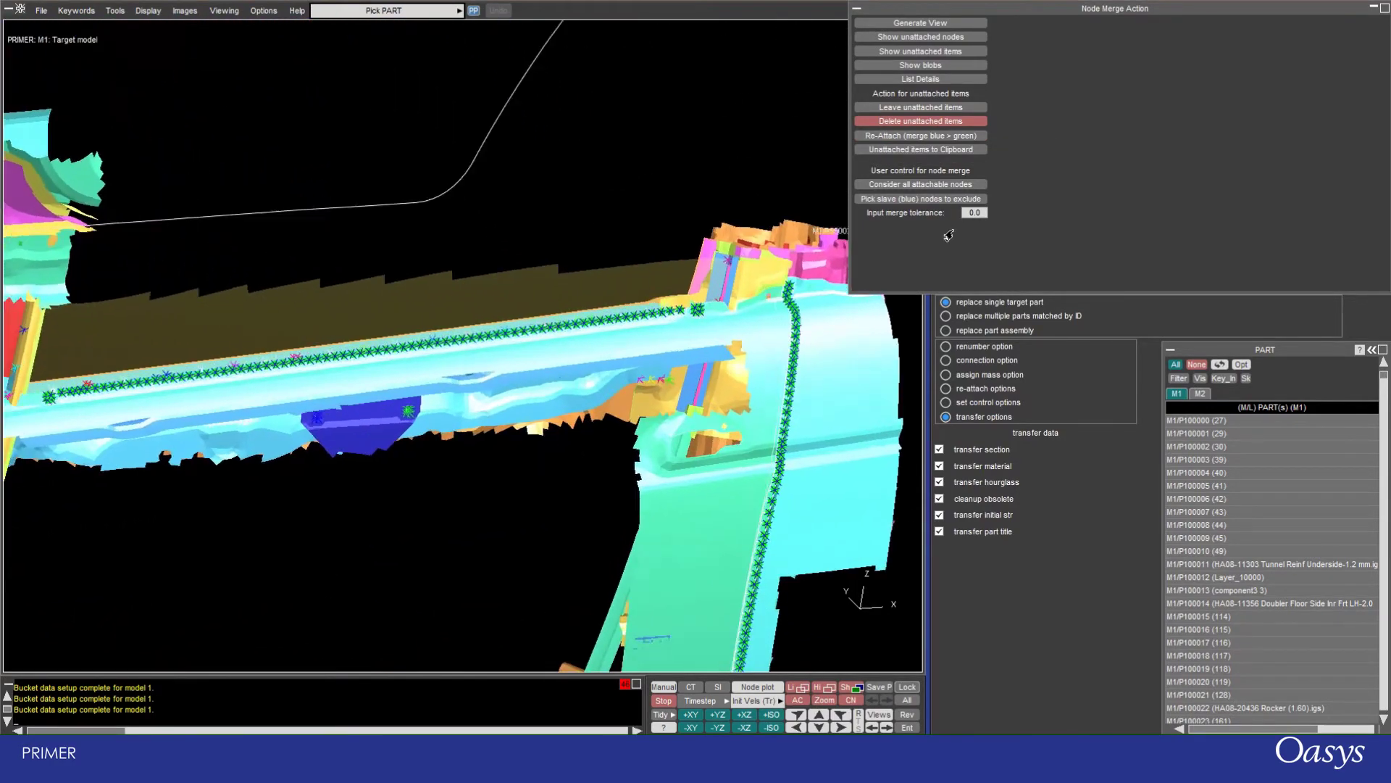
{"action": "scroll", "coordinate": [844, 364], "scroll_direction": "up", "scroll_amount": 8}
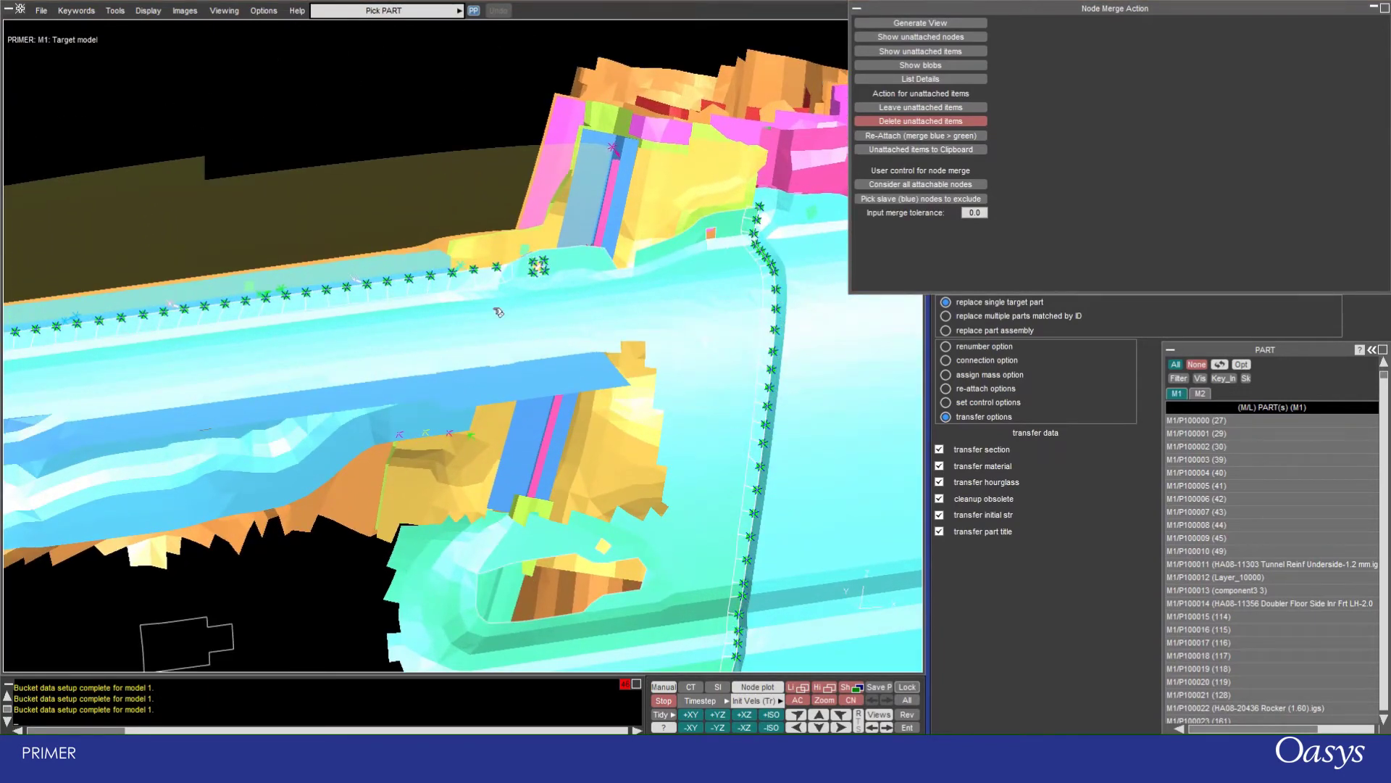
{"action": "scroll", "coordinate": [644, 379], "scroll_direction": "down", "scroll_amount": 3}
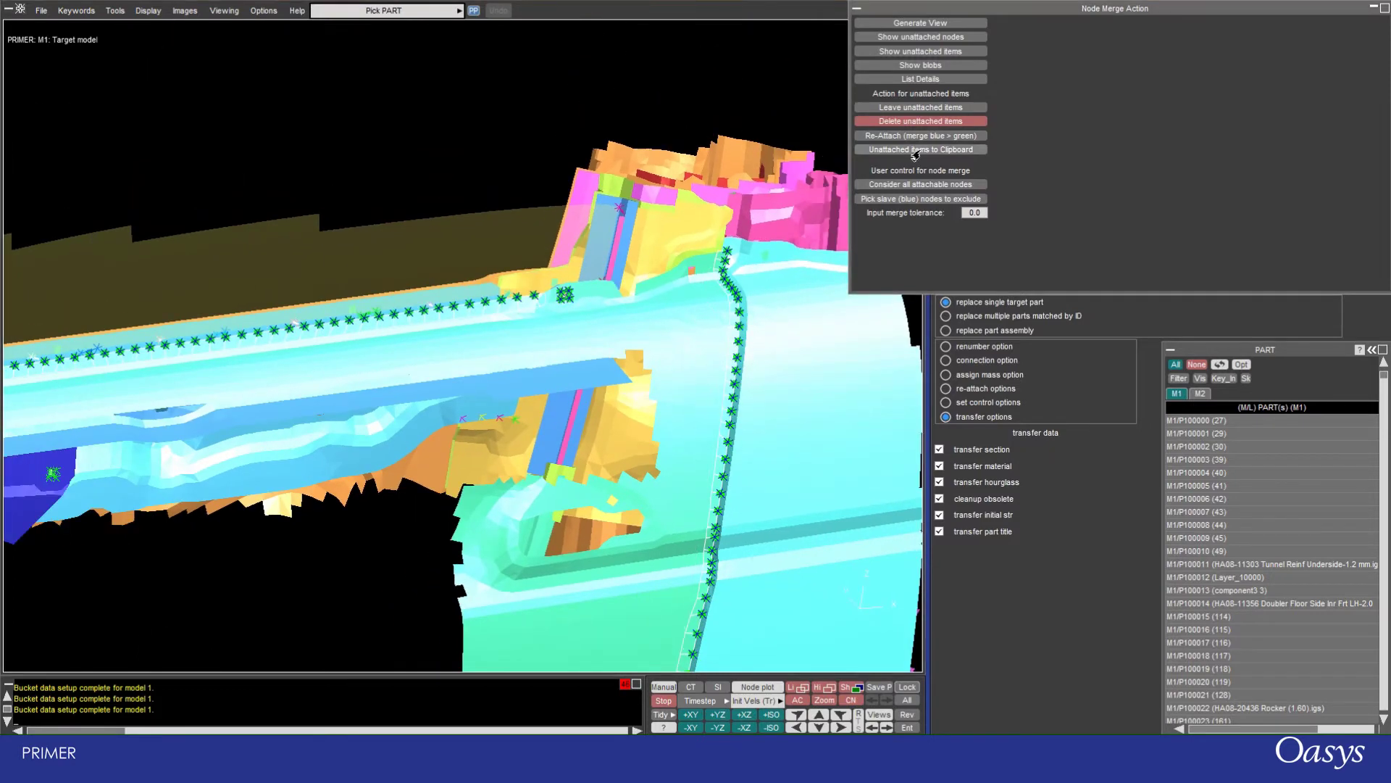
{"action": "left_click", "coordinate": [887, 136]}
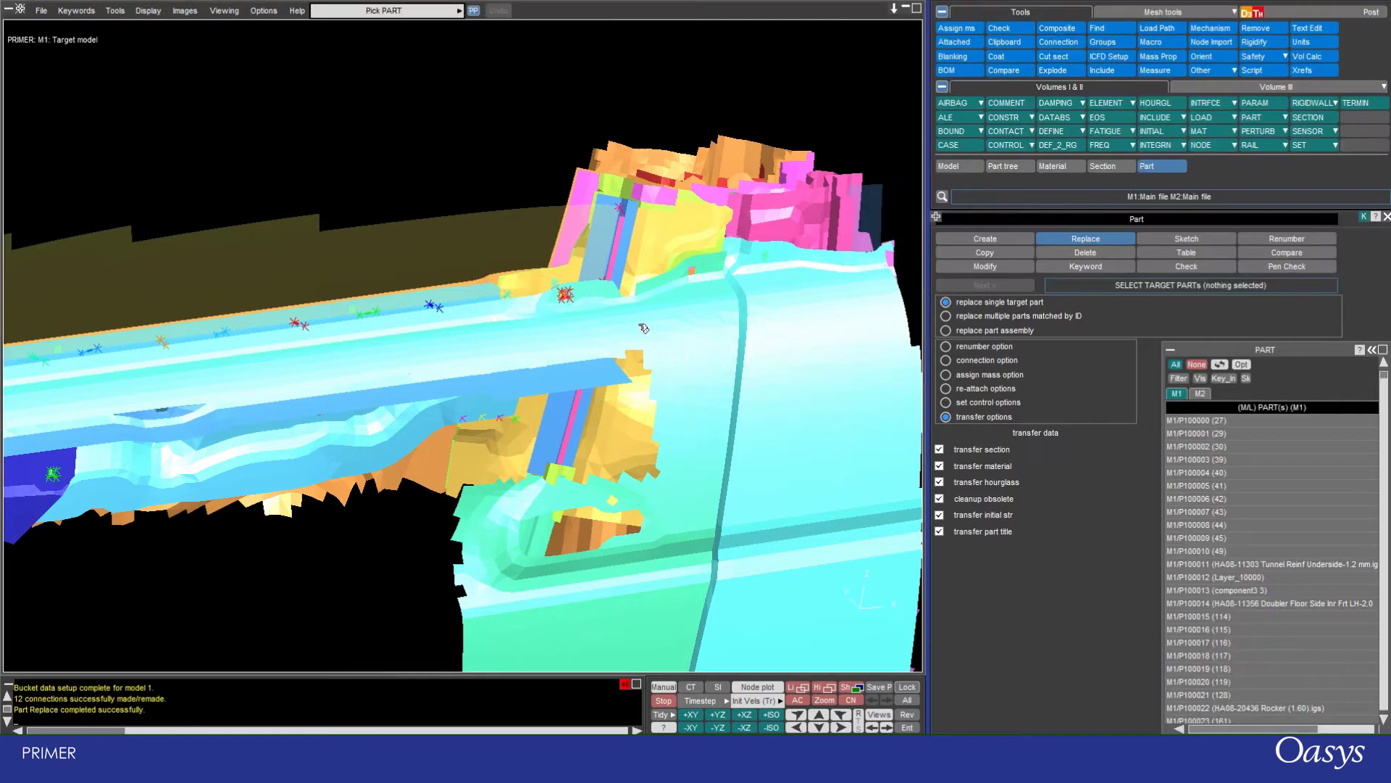
Inspect the re-attached door edges and remade connections, and bring the complete target car back into view
{"action": "scroll", "coordinate": [674, 298], "scroll_direction": "down", "scroll_amount": 10}
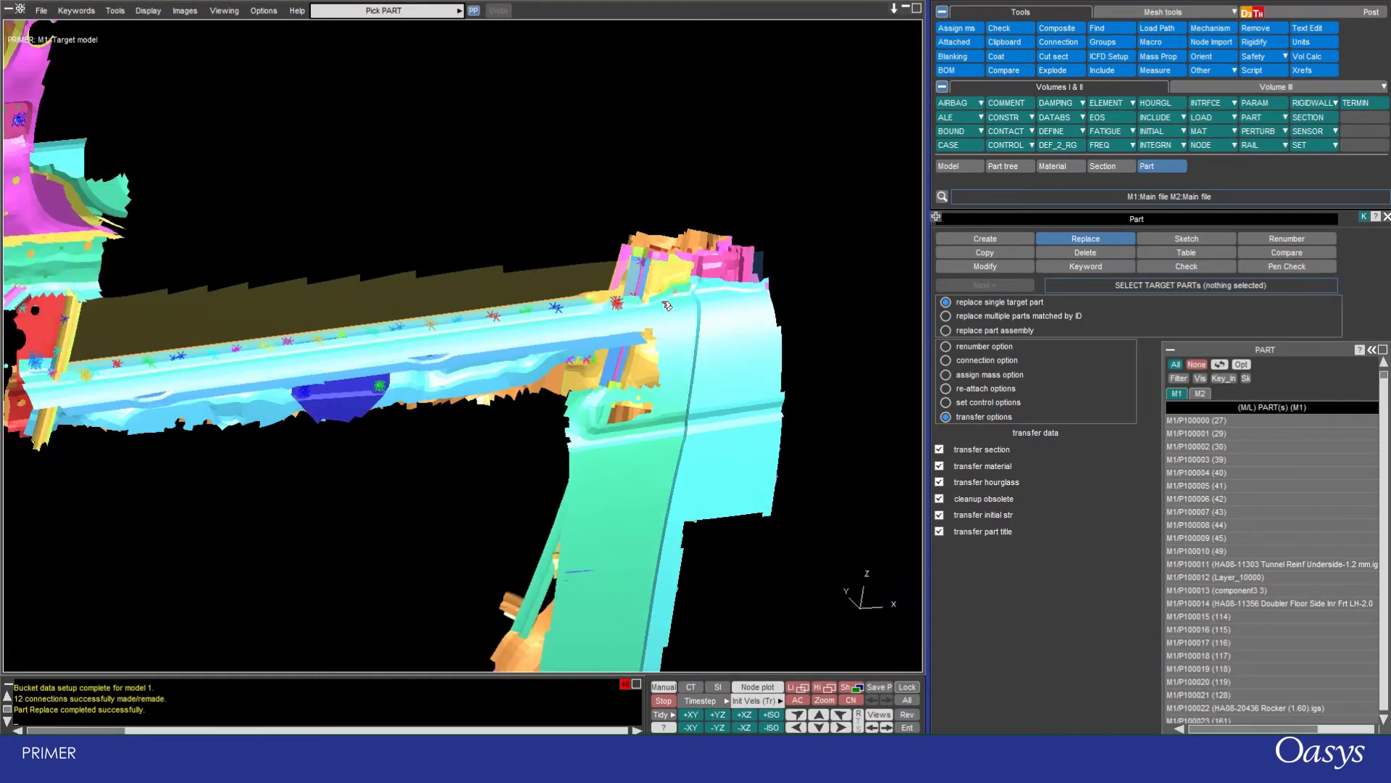
{"action": "key", "text": "a"}
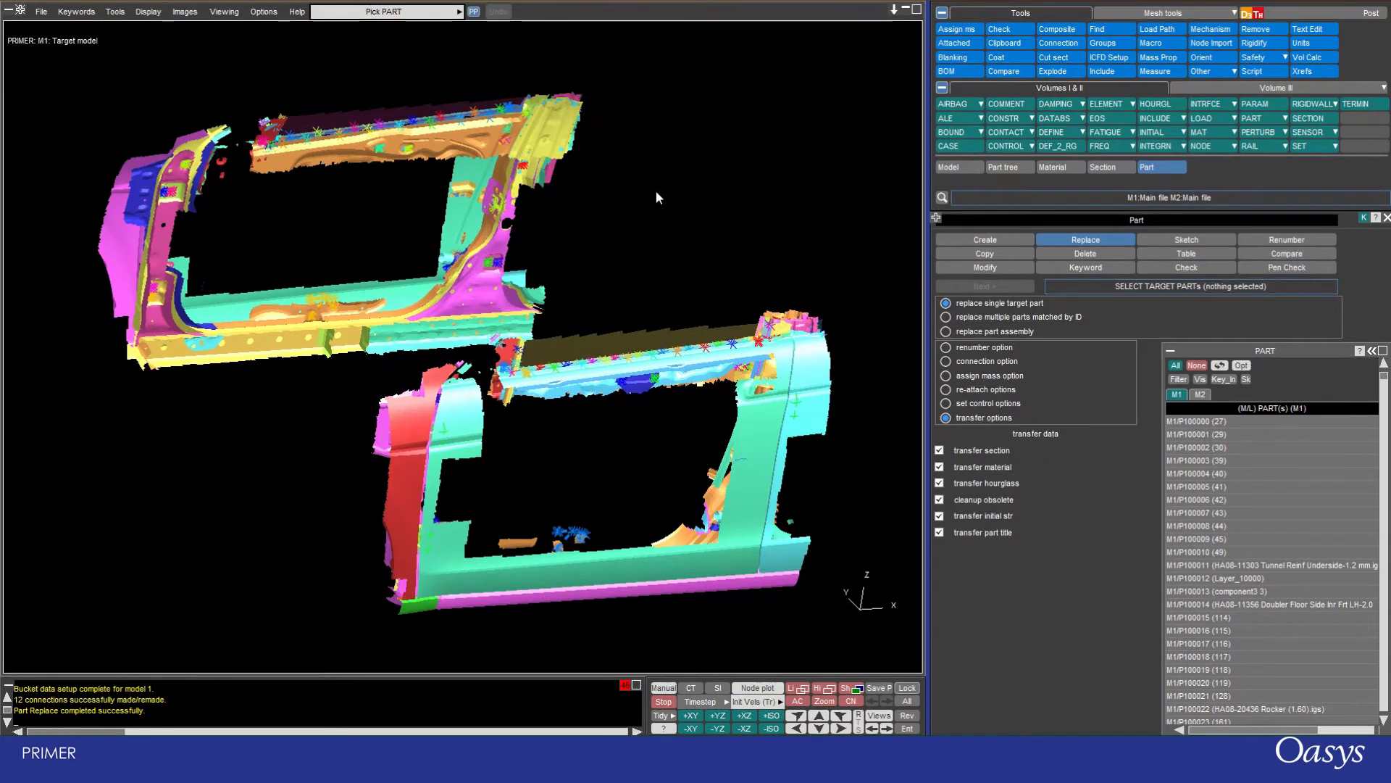
{"action": "scroll", "coordinate": [656, 190], "scroll_direction": "down", "scroll_amount": 5}
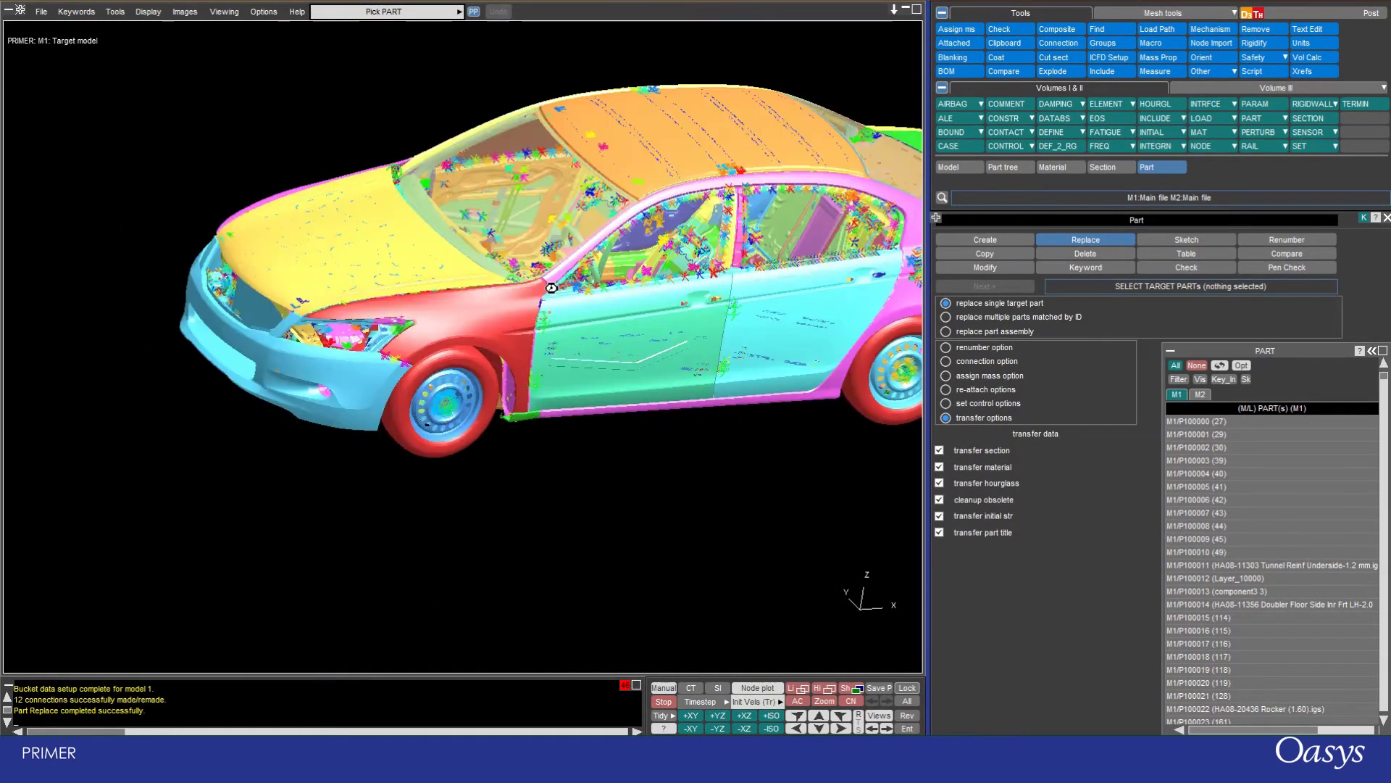
{"action": "scroll", "coordinate": [551, 288], "scroll_direction": "down", "scroll_amount": 3}
{"action": "middle_click_drag", "start_coordinate": [663, 205], "coordinate": [452, 271], "text": "shift"}
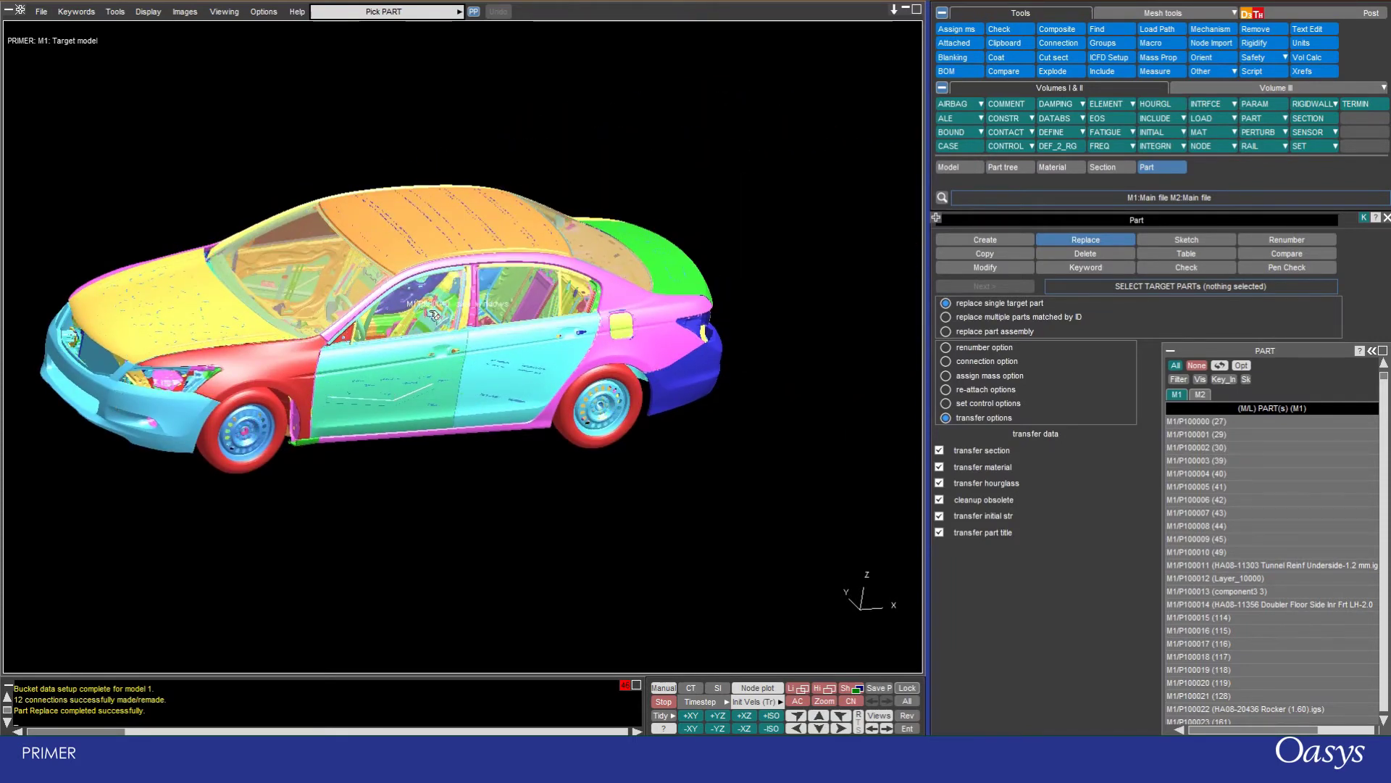
{"action": "left_click_drag", "start_coordinate": [433, 315], "coordinate": [451, 337], "text": "shift"}
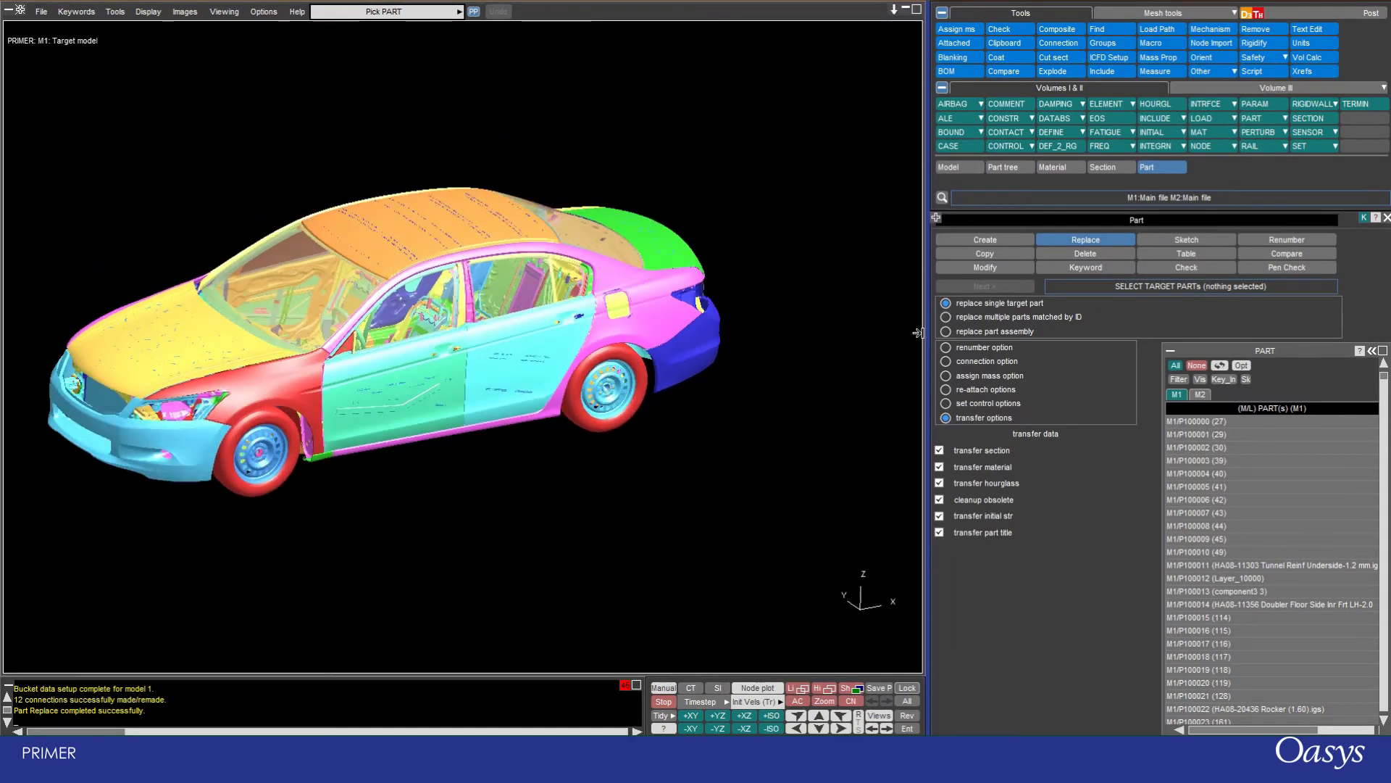
Set up a replacement of multiple parts matched by ID, with M1 as the target model and source parts listed individually
{"action": "left_click", "coordinate": [975, 319]}
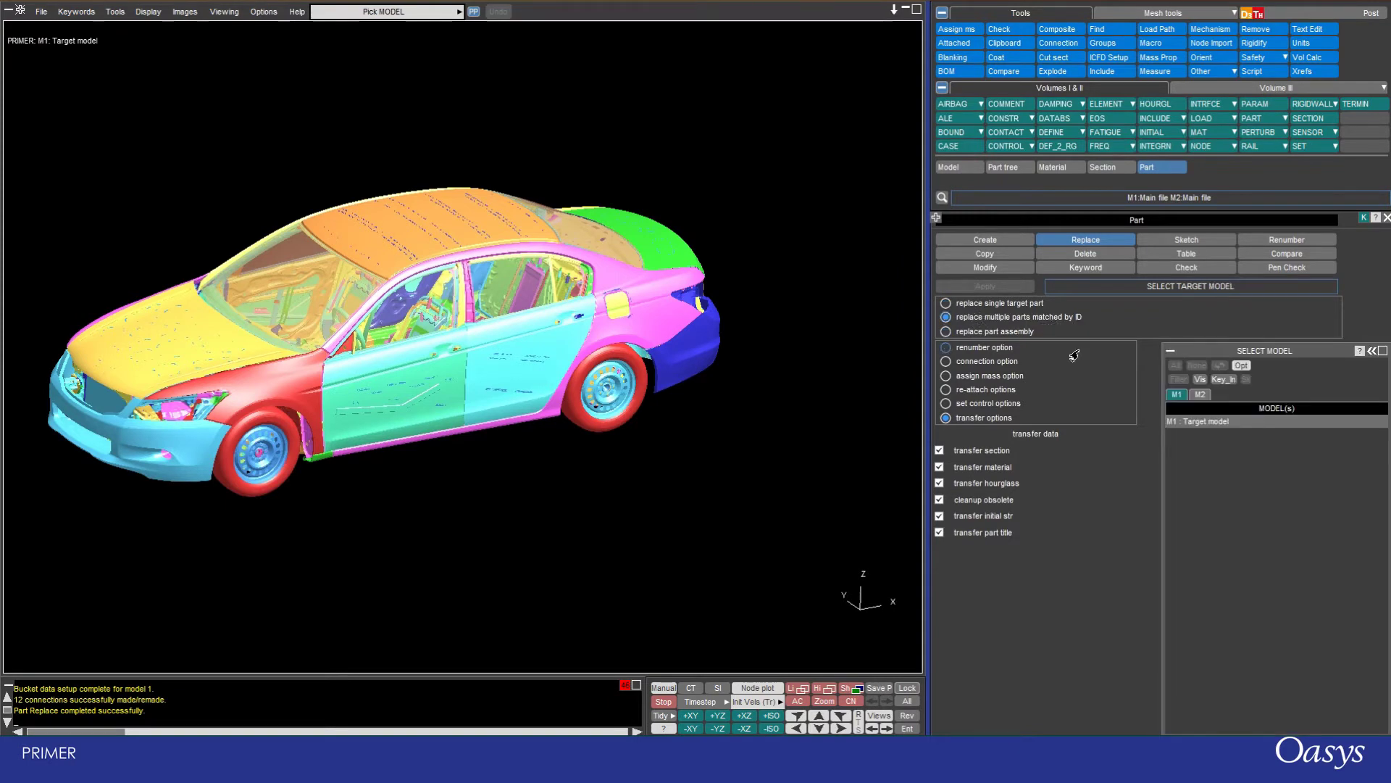
{"action": "left_click", "coordinate": [1185, 424]}
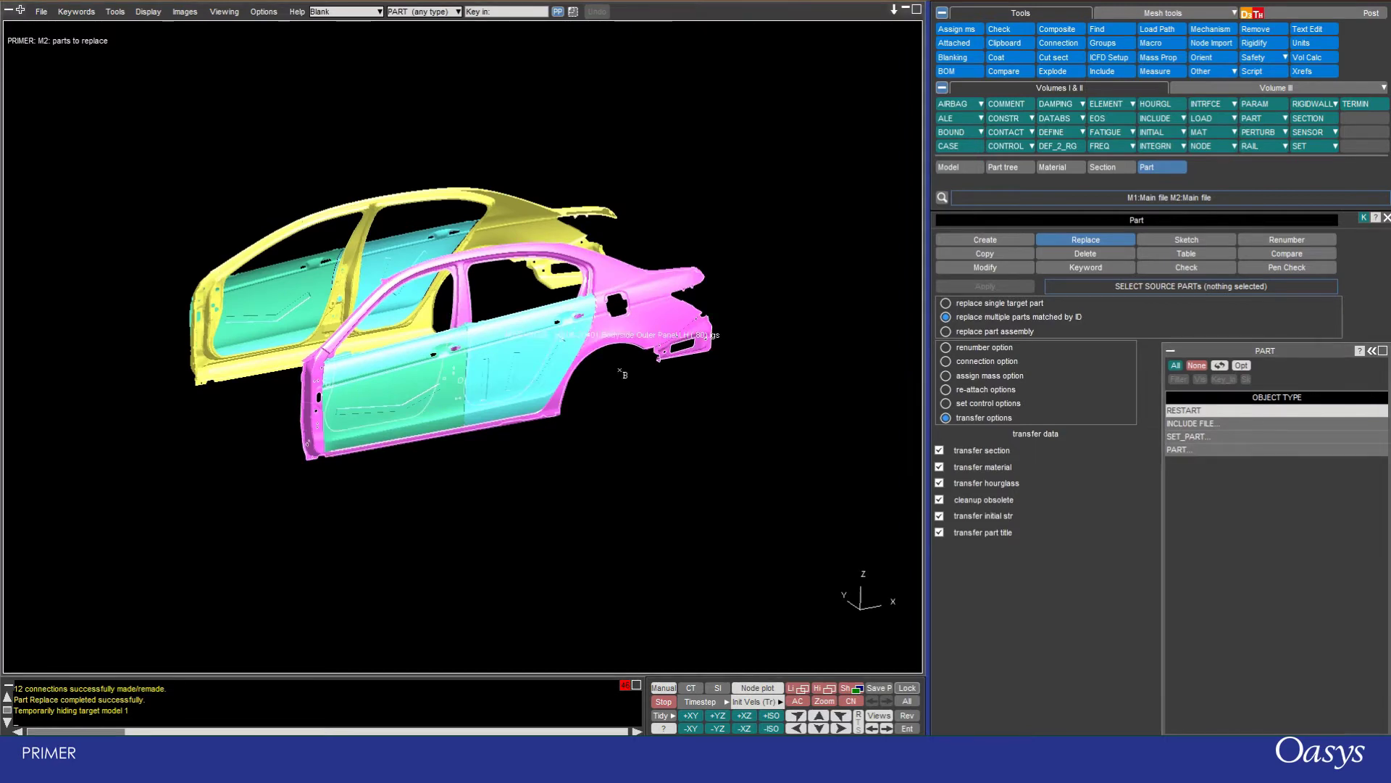
{"action": "scroll", "coordinate": [383, 422], "scroll_direction": "up", "scroll_amount": 5}
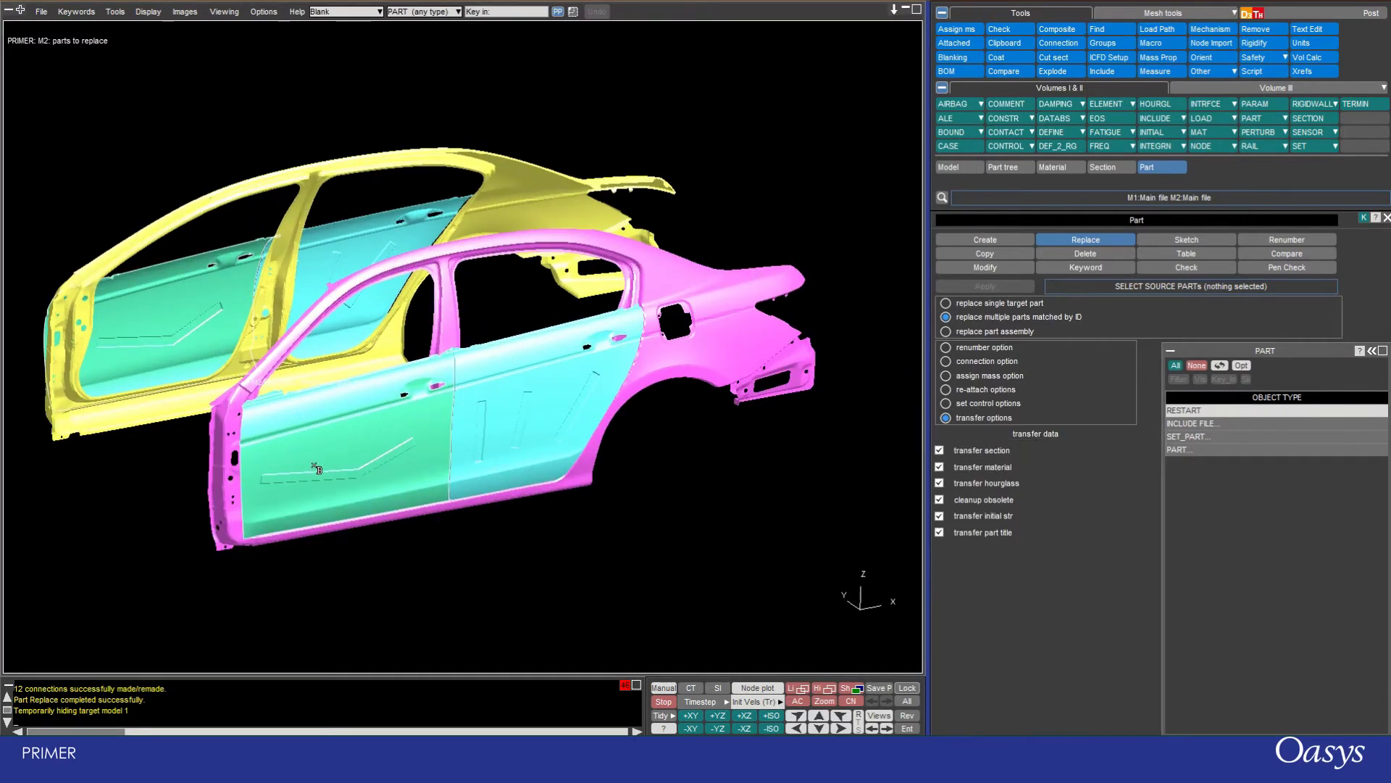
{"action": "left_click", "coordinate": [476, 418]}
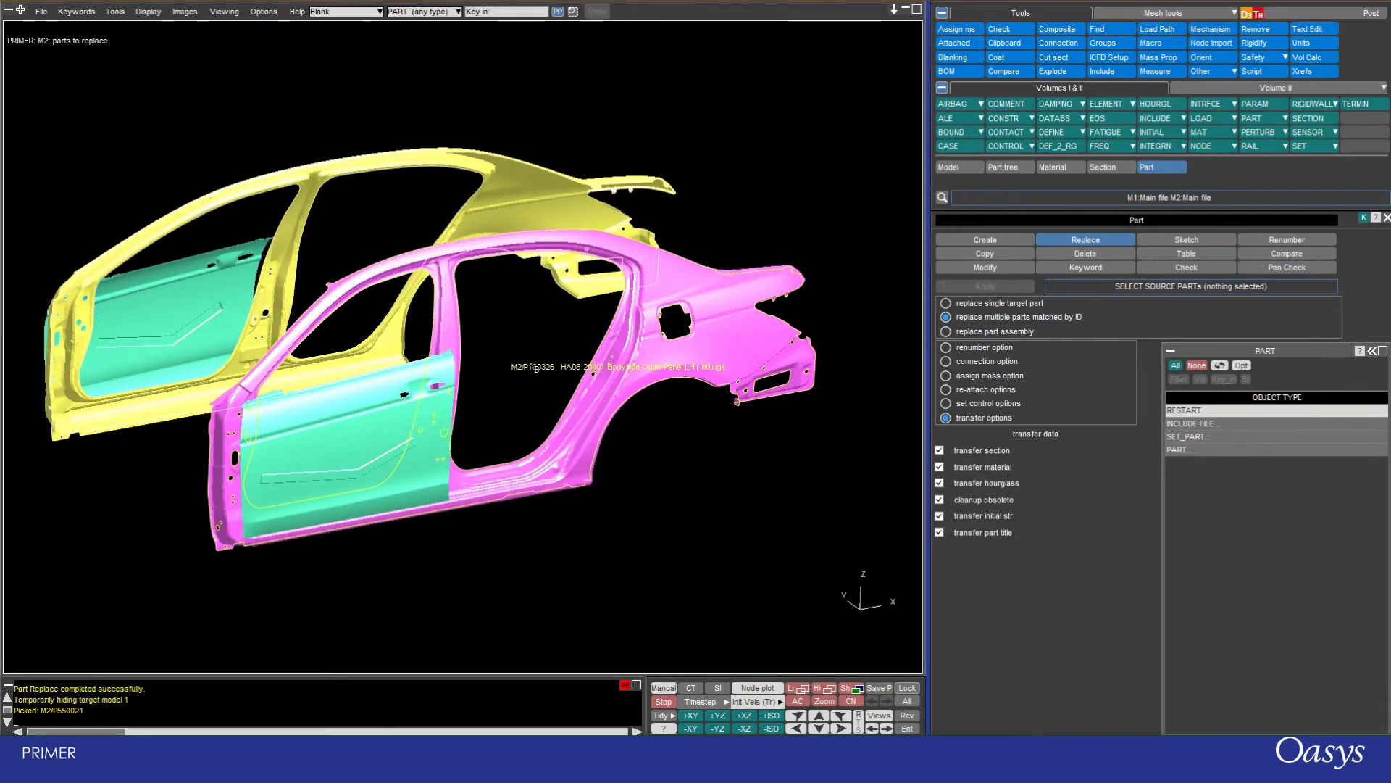
{"action": "left_click", "coordinate": [1264, 449]}
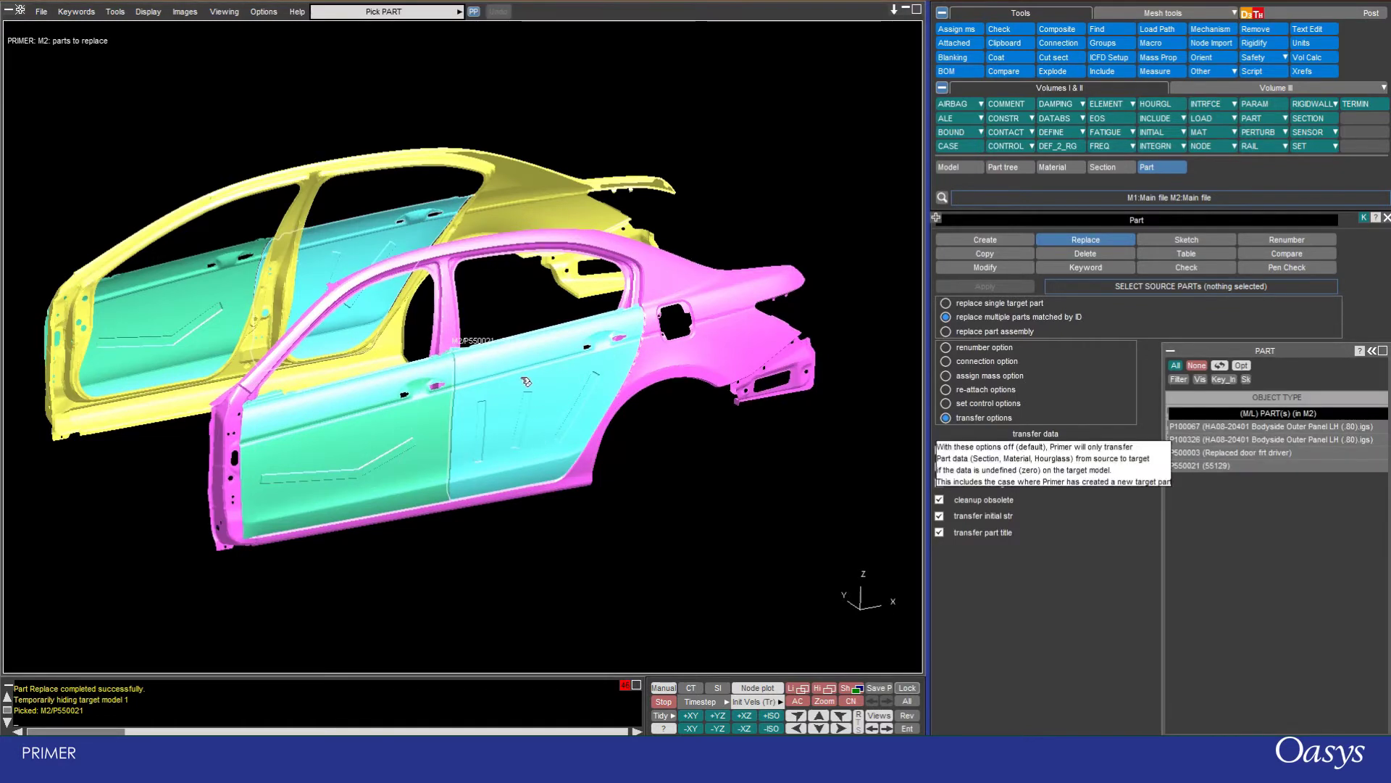
Choose rear door part P550021 and bodyside outer panels P100326 and P100067 as source parts, and apply the replacement
{"action": "left_click", "coordinate": [724, 348]}
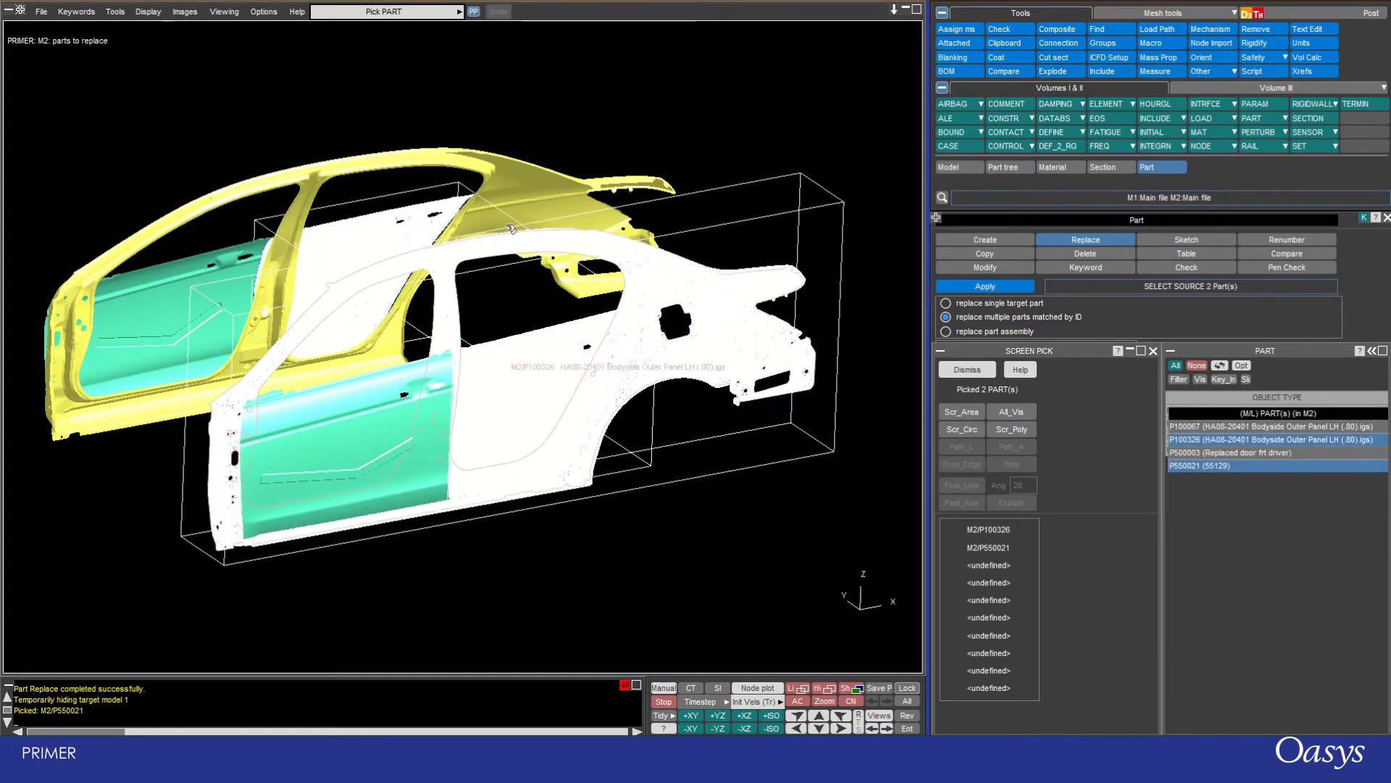
{"action": "left_click", "coordinate": [543, 208]}
{"action": "left_click_drag", "start_coordinate": [497, 325], "coordinate": [761, 298], "text": "shift"}
{"action": "left_click", "coordinate": [973, 289]}
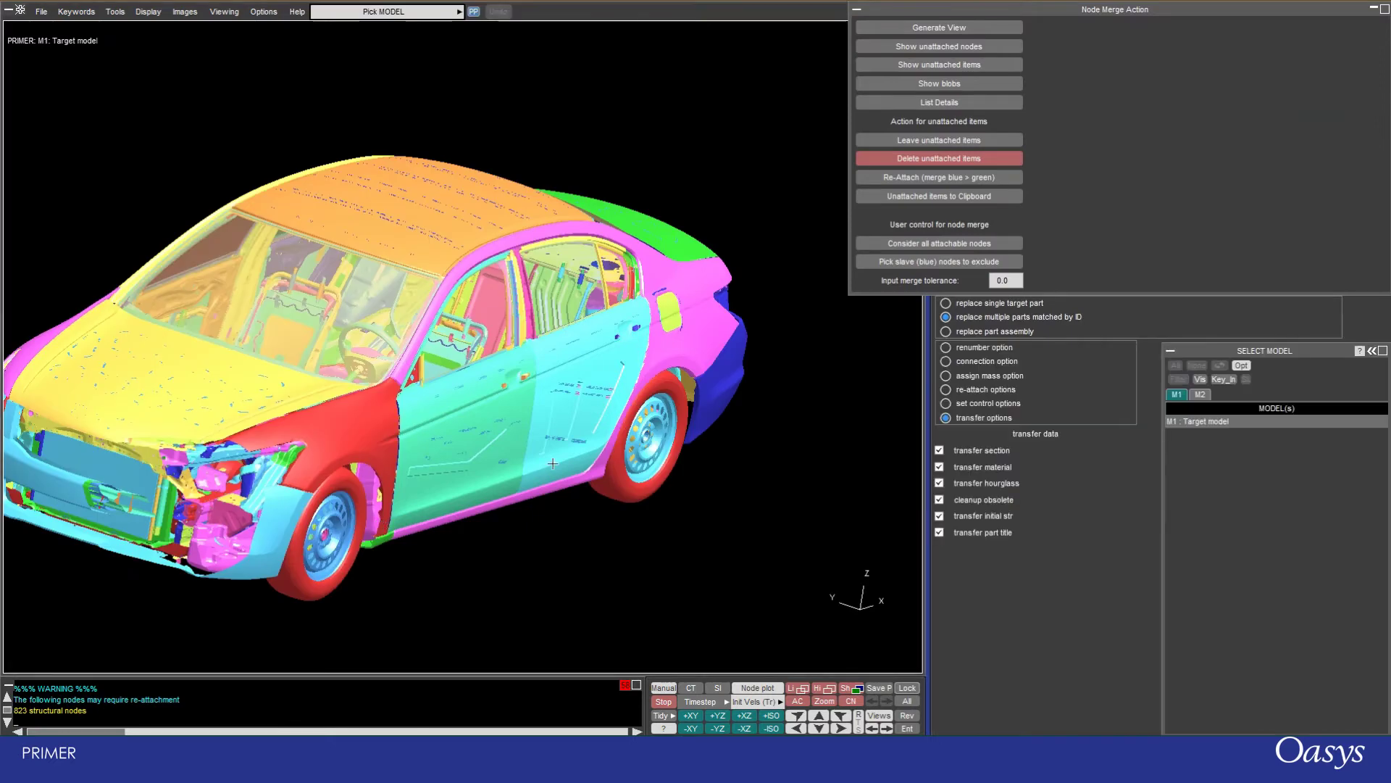
Show the unattached items, unattached nodes and node blobs on the target model for the pending node merge
{"action": "left_click_drag", "start_coordinate": [462, 317], "coordinate": [467, 417]}
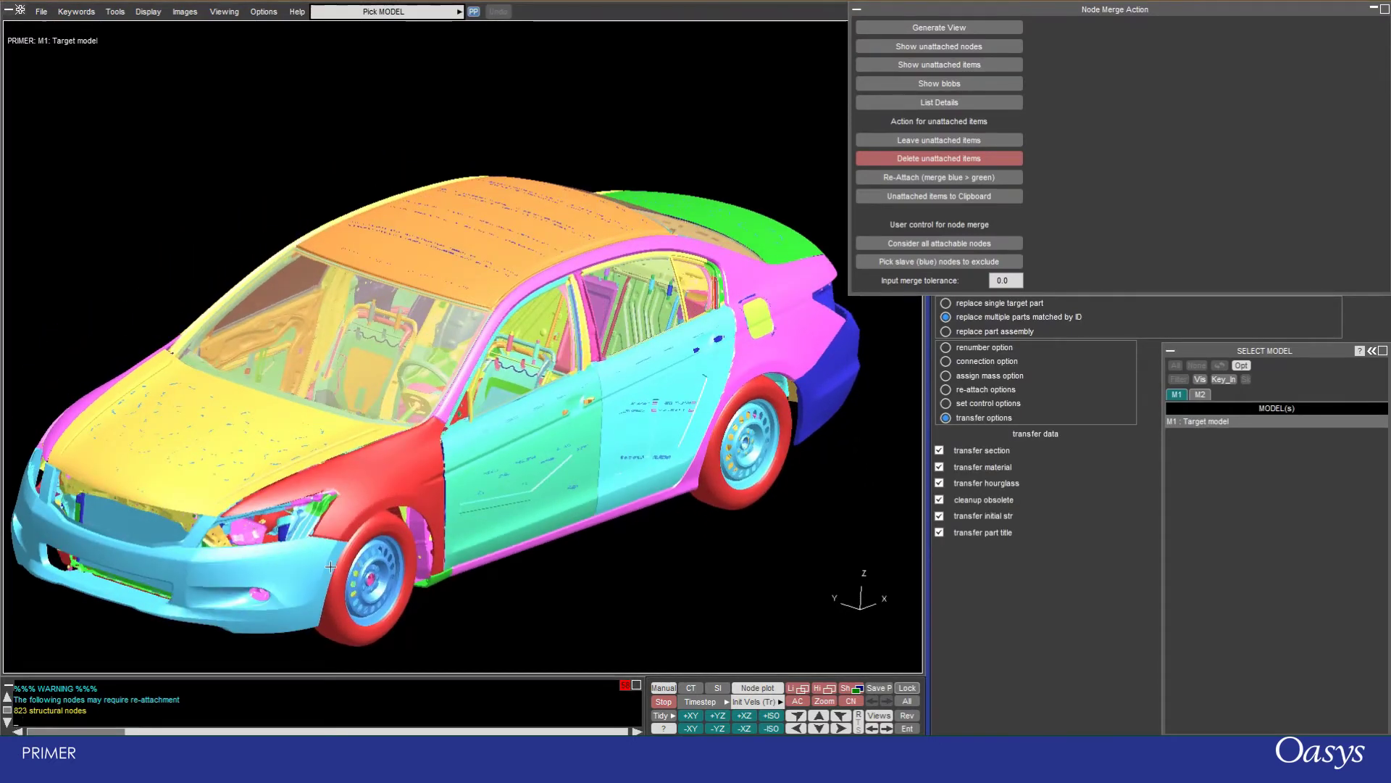
{"action": "scroll", "coordinate": [684, 217], "scroll_direction": "down", "scroll_amount": 3}
{"action": "left_click_drag", "start_coordinate": [698, 229], "coordinate": [641, 227], "text": "shift"}
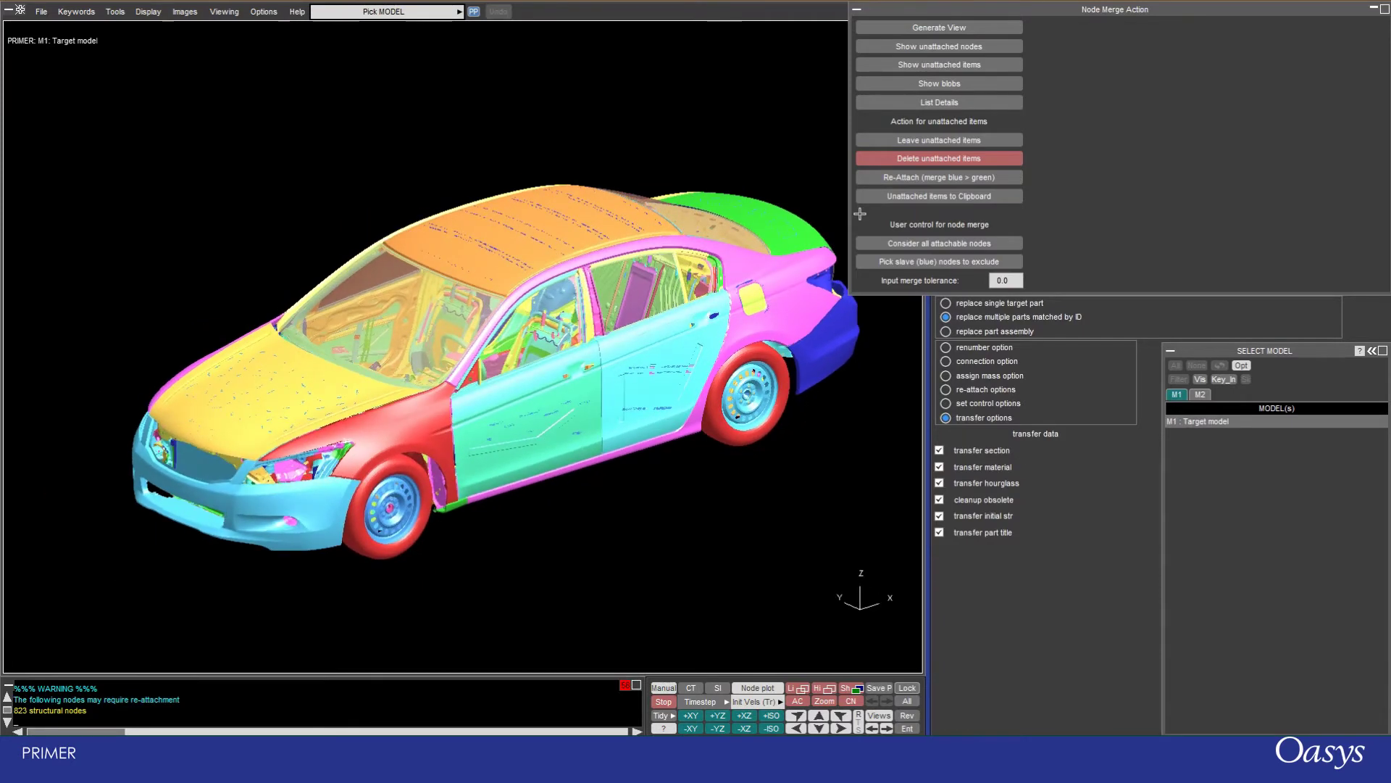
{"action": "left_click", "coordinate": [915, 66]}
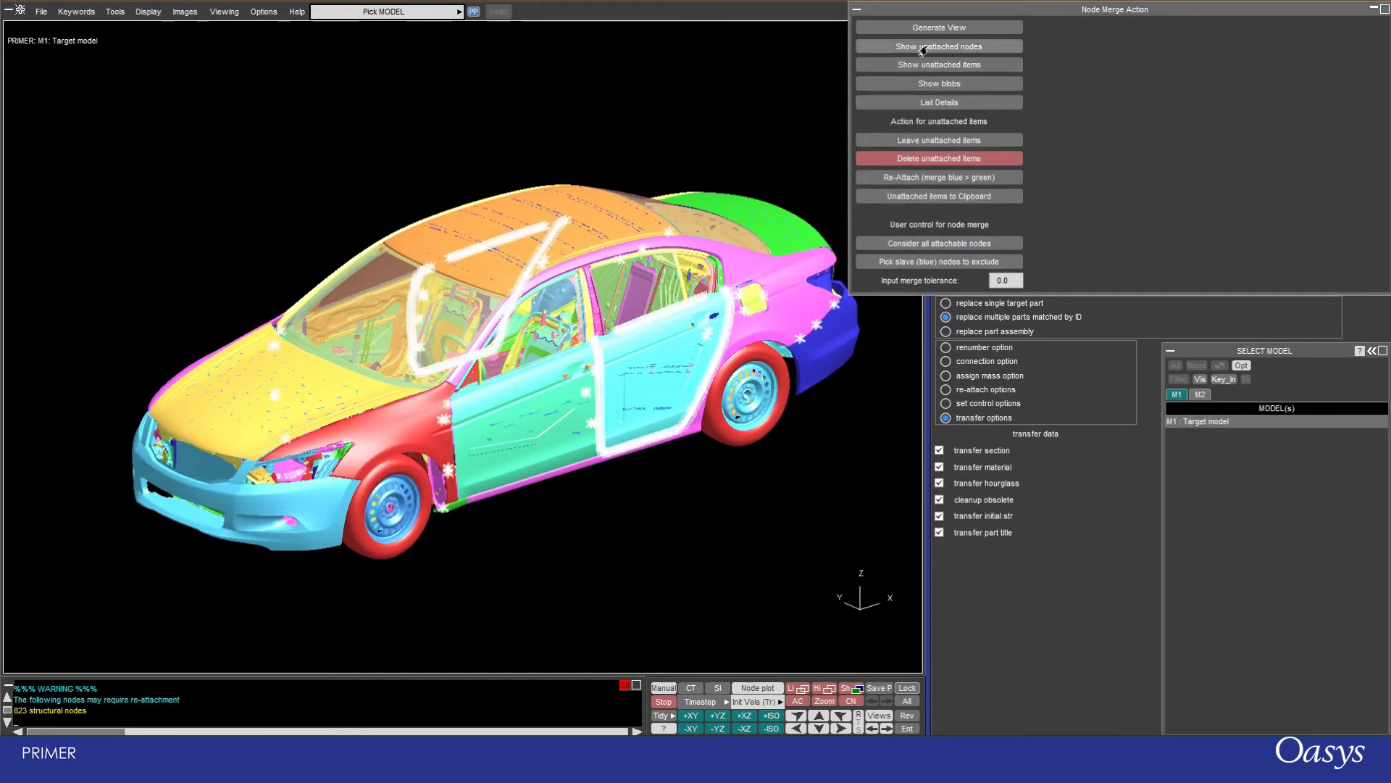
{"action": "left_click", "coordinate": [907, 45]}
{"action": "left_click", "coordinate": [917, 87]}
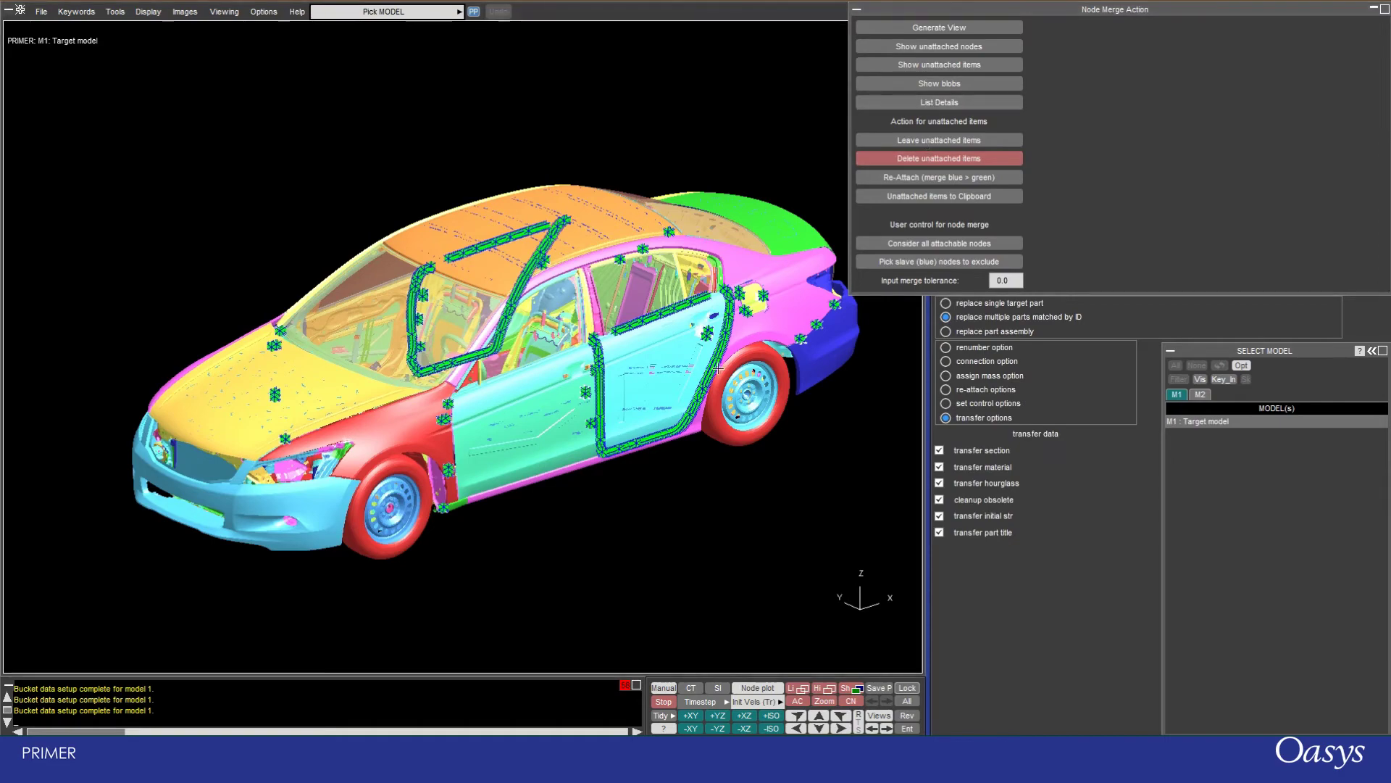
Inspect the attachment nodes up close along the rear door edge and around the fuel filler opening
{"action": "scroll", "coordinate": [533, 438], "scroll_direction": "up", "scroll_amount": 5}
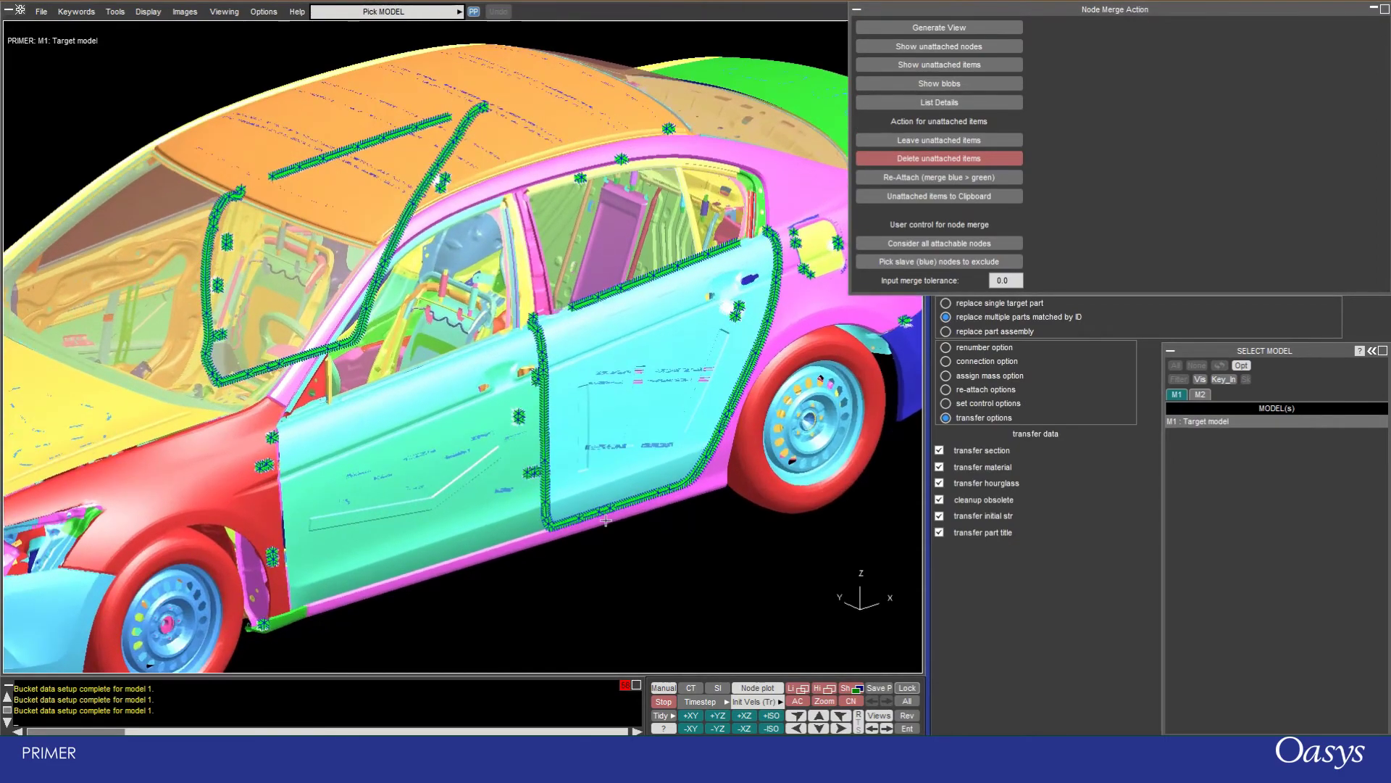
{"action": "scroll", "coordinate": [685, 255], "scroll_direction": "up", "scroll_amount": 5}
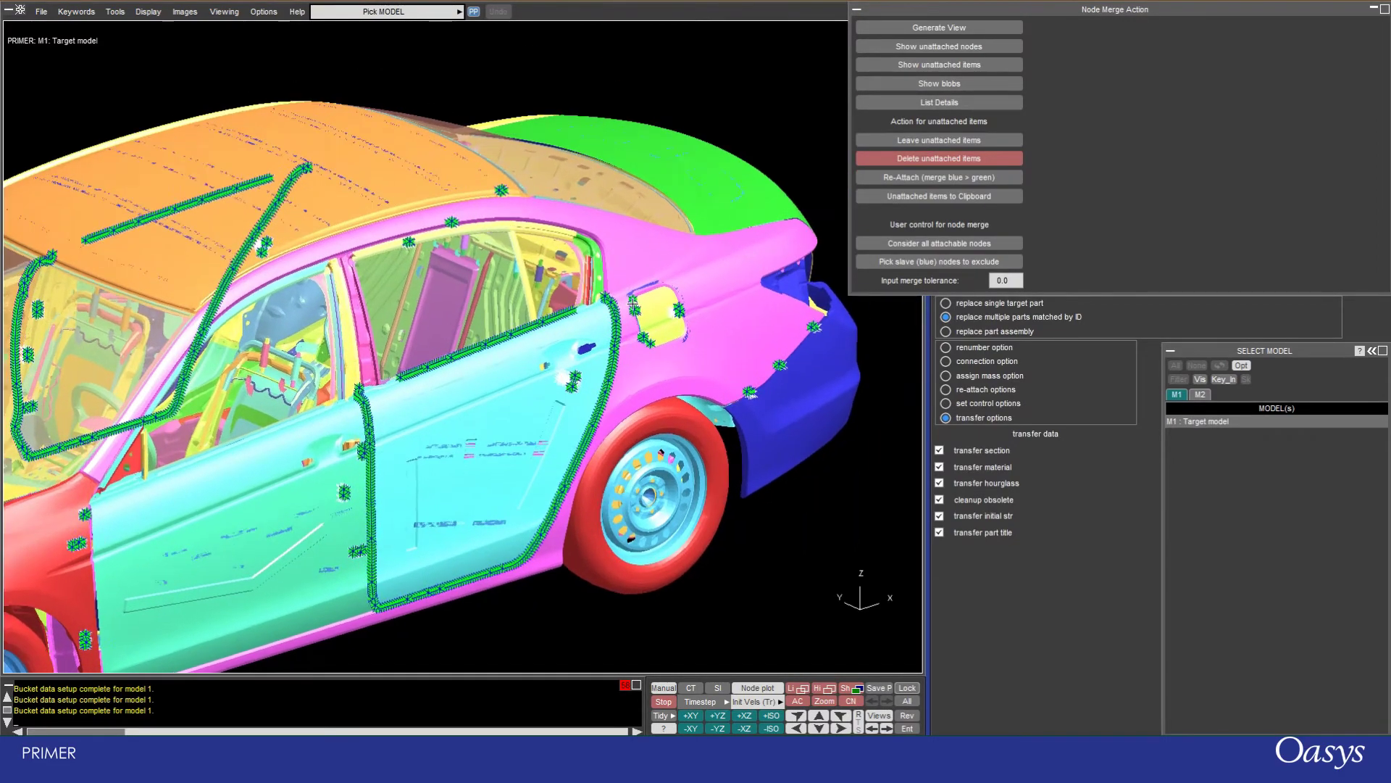
{"action": "scroll", "coordinate": [633, 295], "scroll_direction": "up", "scroll_amount": 5}
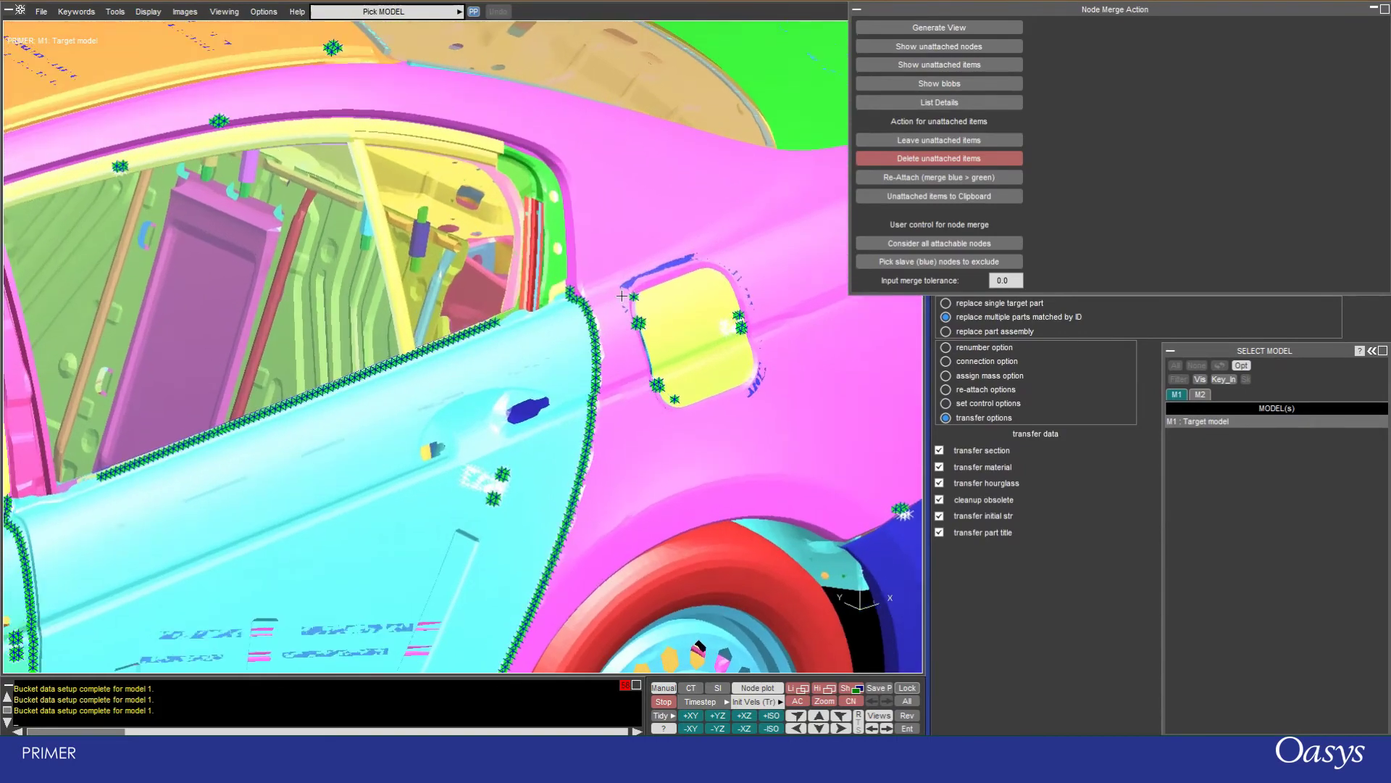
{"action": "scroll", "coordinate": [621, 293], "scroll_direction": "up", "scroll_amount": 3}
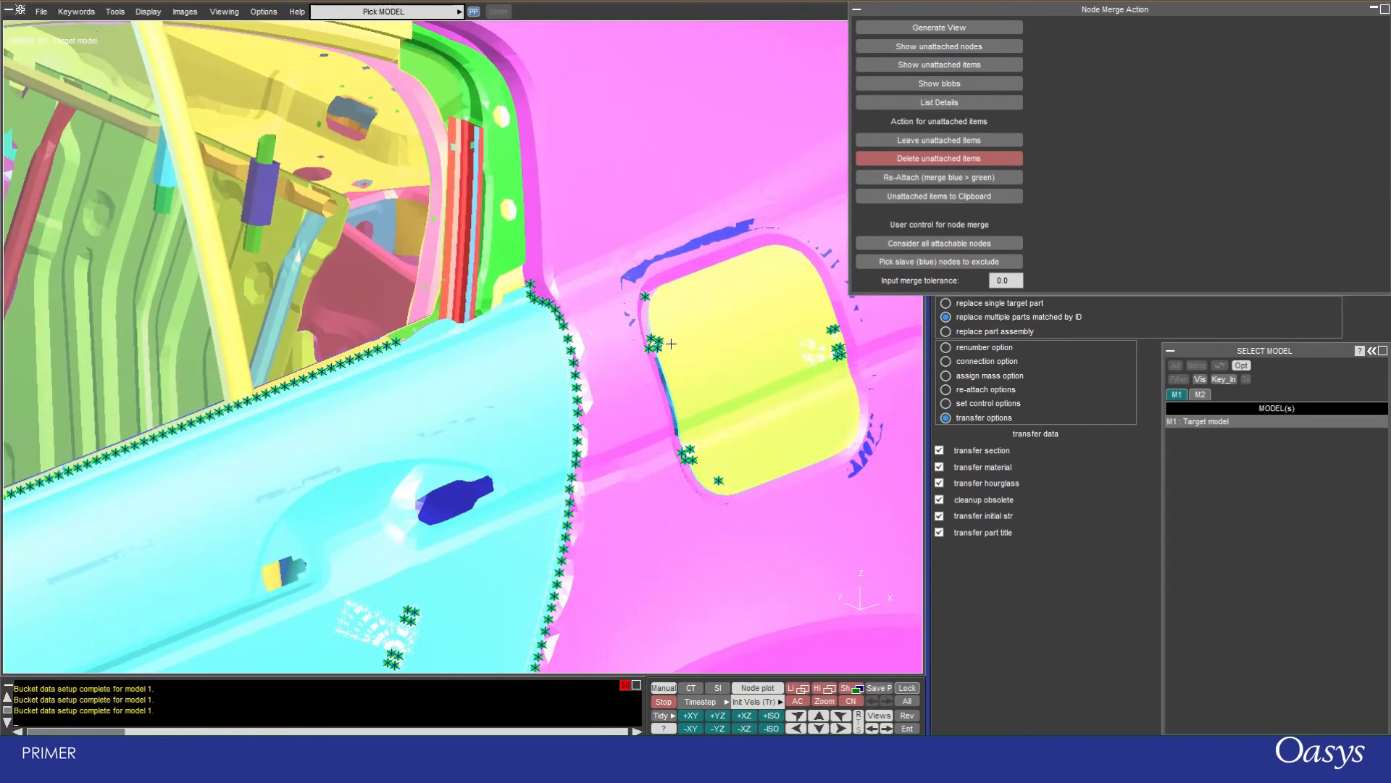
{"action": "scroll", "coordinate": [696, 432], "scroll_direction": "down", "scroll_amount": 4}
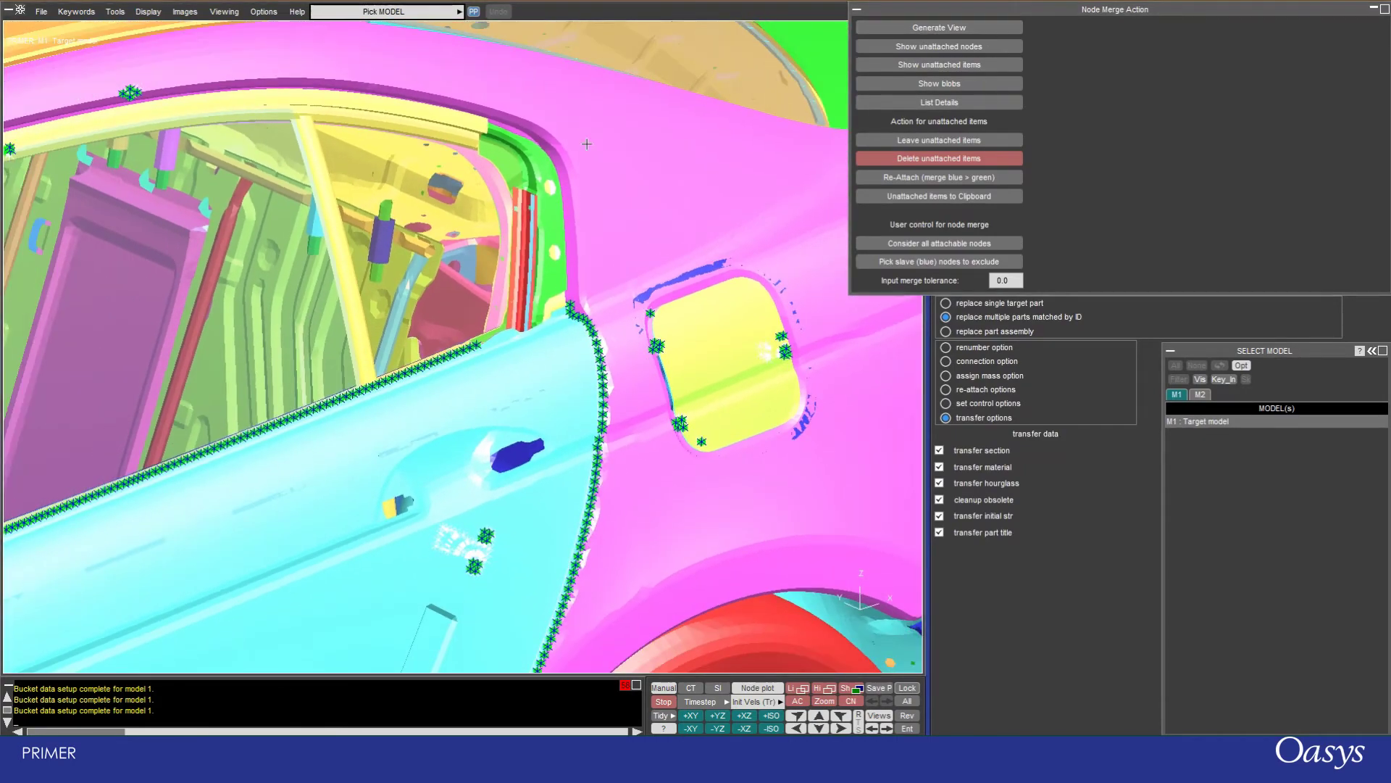
{"action": "scroll", "coordinate": [509, 180], "scroll_direction": "down", "scroll_amount": 2}
{"action": "scroll", "coordinate": [509, 180], "scroll_direction": "down", "scroll_amount": 6}
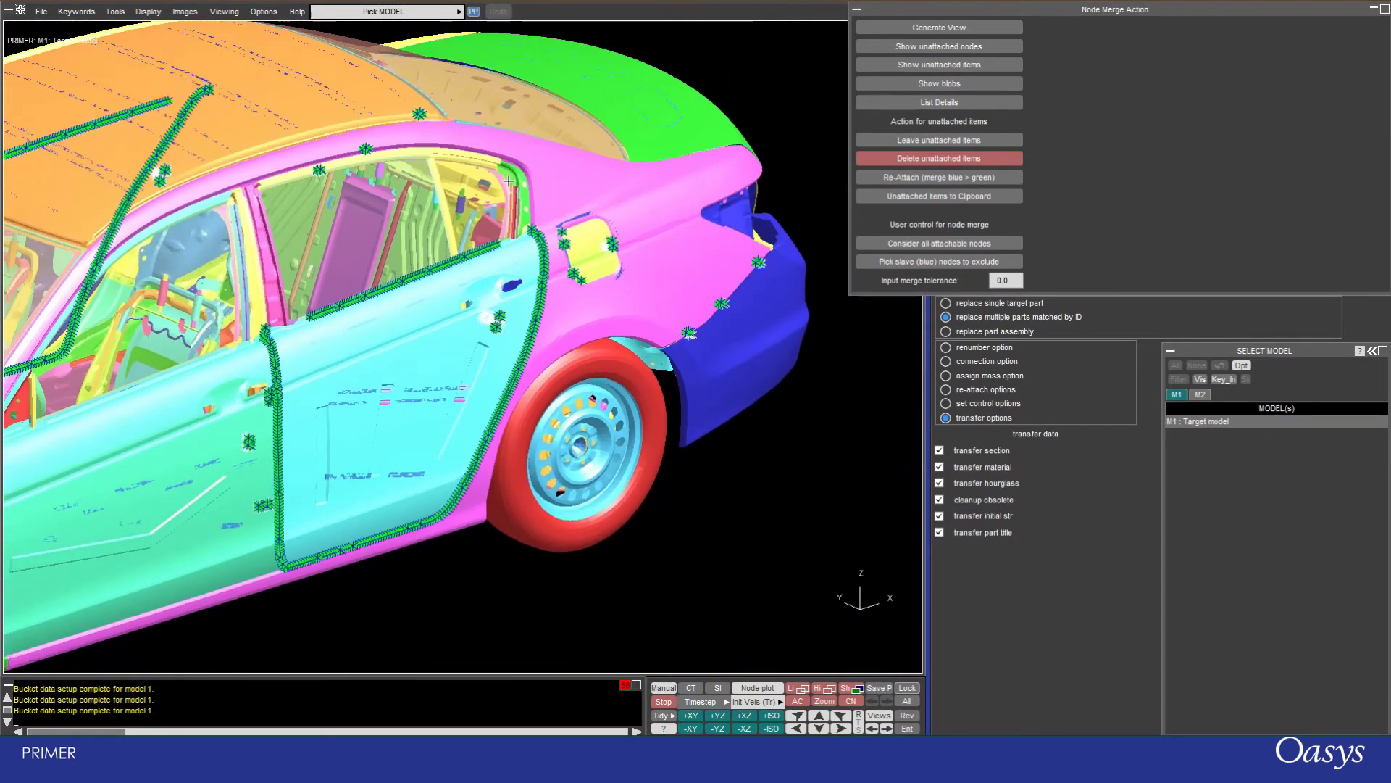
Check the attachment nodes around the whole car and re-attach the replaced parts by merging the blue nodes to the green ones
{"action": "left_click_drag", "start_coordinate": [475, 190], "coordinate": [767, 604]}
{"action": "left_click_drag", "start_coordinate": [518, 302], "coordinate": [356, 220], "text": "shift"}
{"action": "middle_click_drag", "start_coordinate": [357, 220], "coordinate": [597, 269], "text": "shift"}
{"action": "left_click_drag", "start_coordinate": [597, 270], "coordinate": [588, 237]}
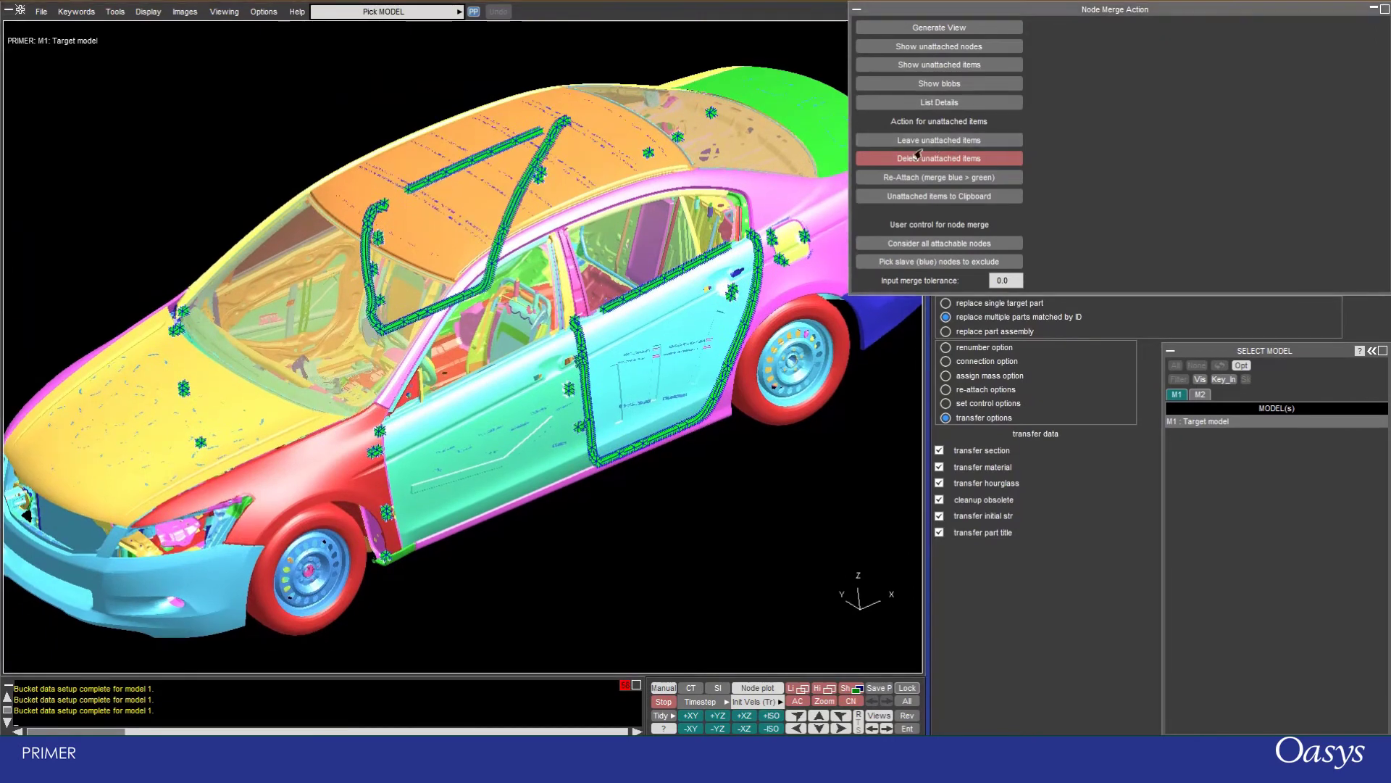
{"action": "left_click", "coordinate": [939, 178]}
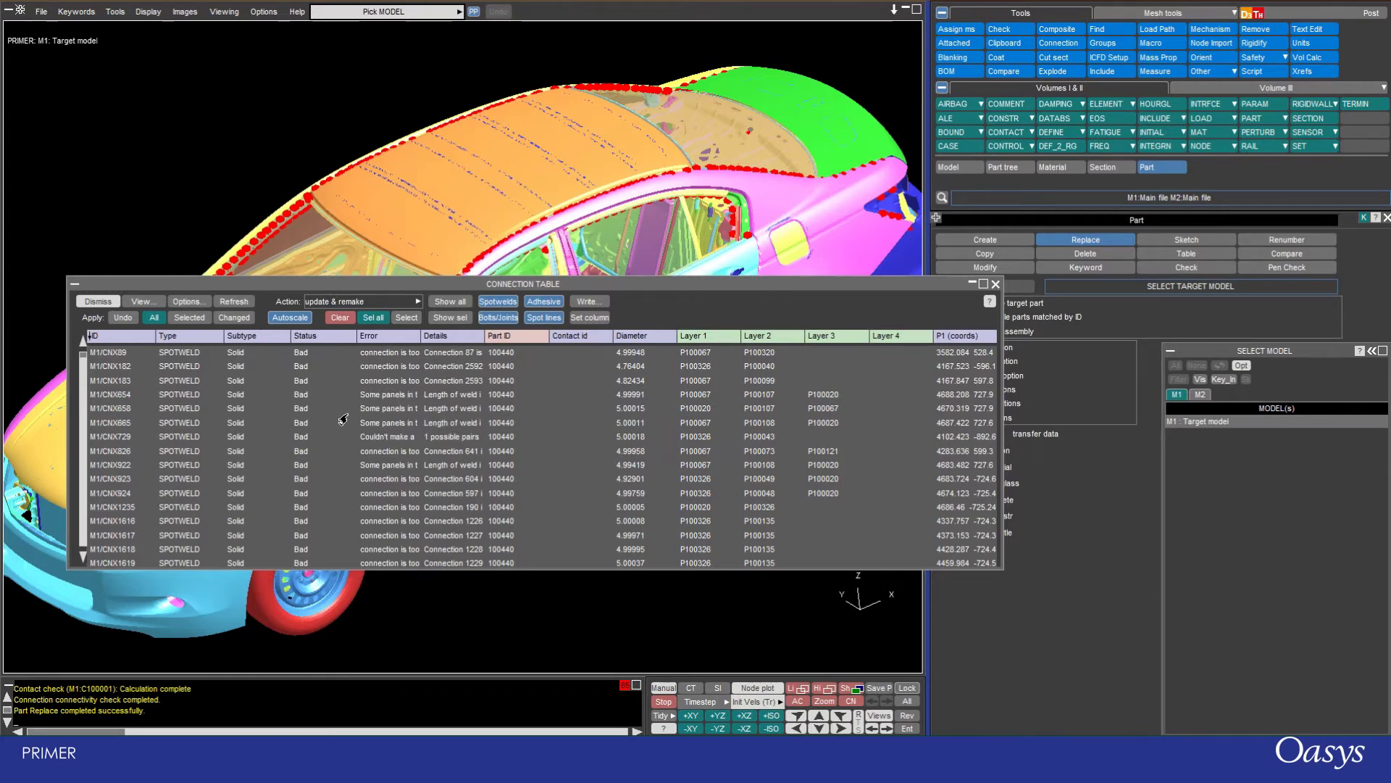
Review the bad spotwelds in the connection table and apply update & remake to all of them
{"action": "scroll", "coordinate": [343, 419], "scroll_direction": "down", "scroll_amount": 10}
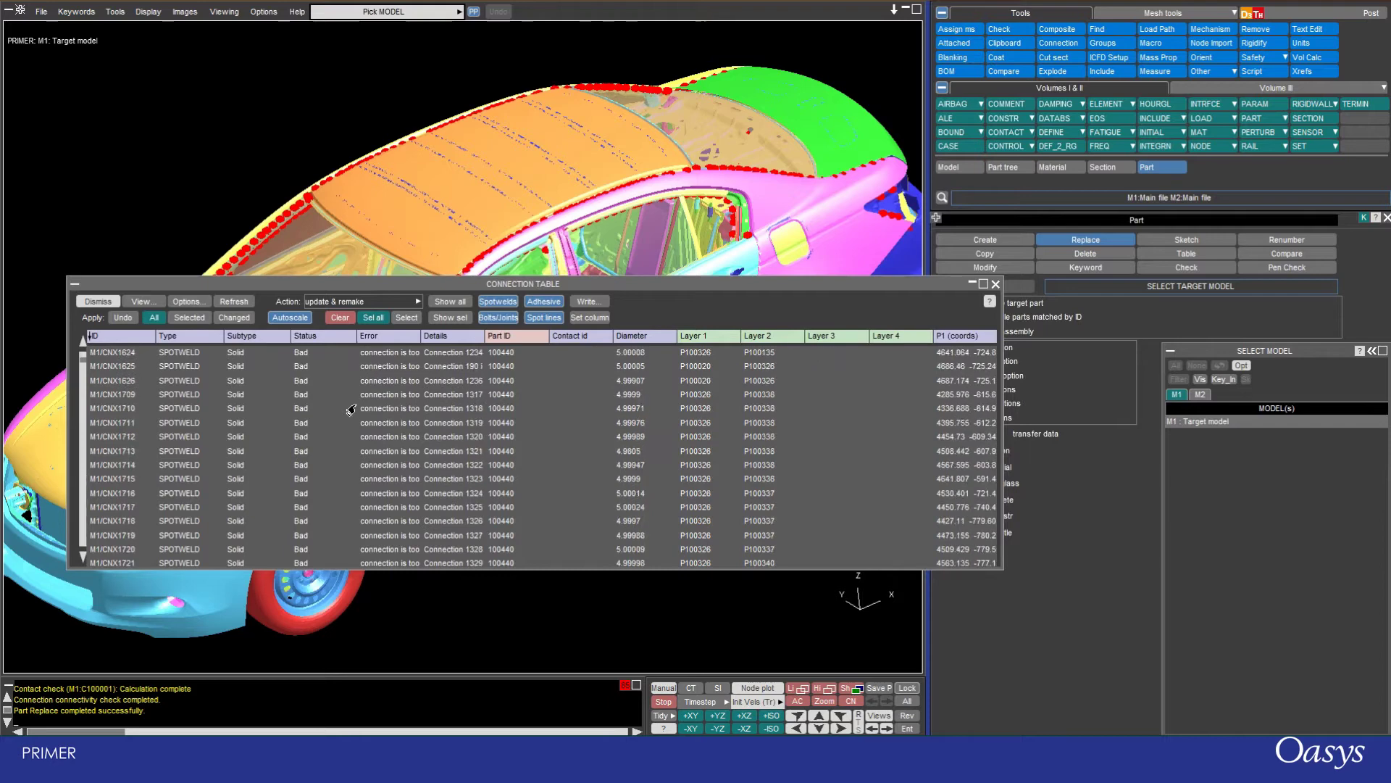
{"action": "scroll", "coordinate": [362, 401], "scroll_direction": "up", "scroll_amount": 8}
{"action": "scroll", "coordinate": [365, 399], "scroll_direction": "up", "scroll_amount": 1}
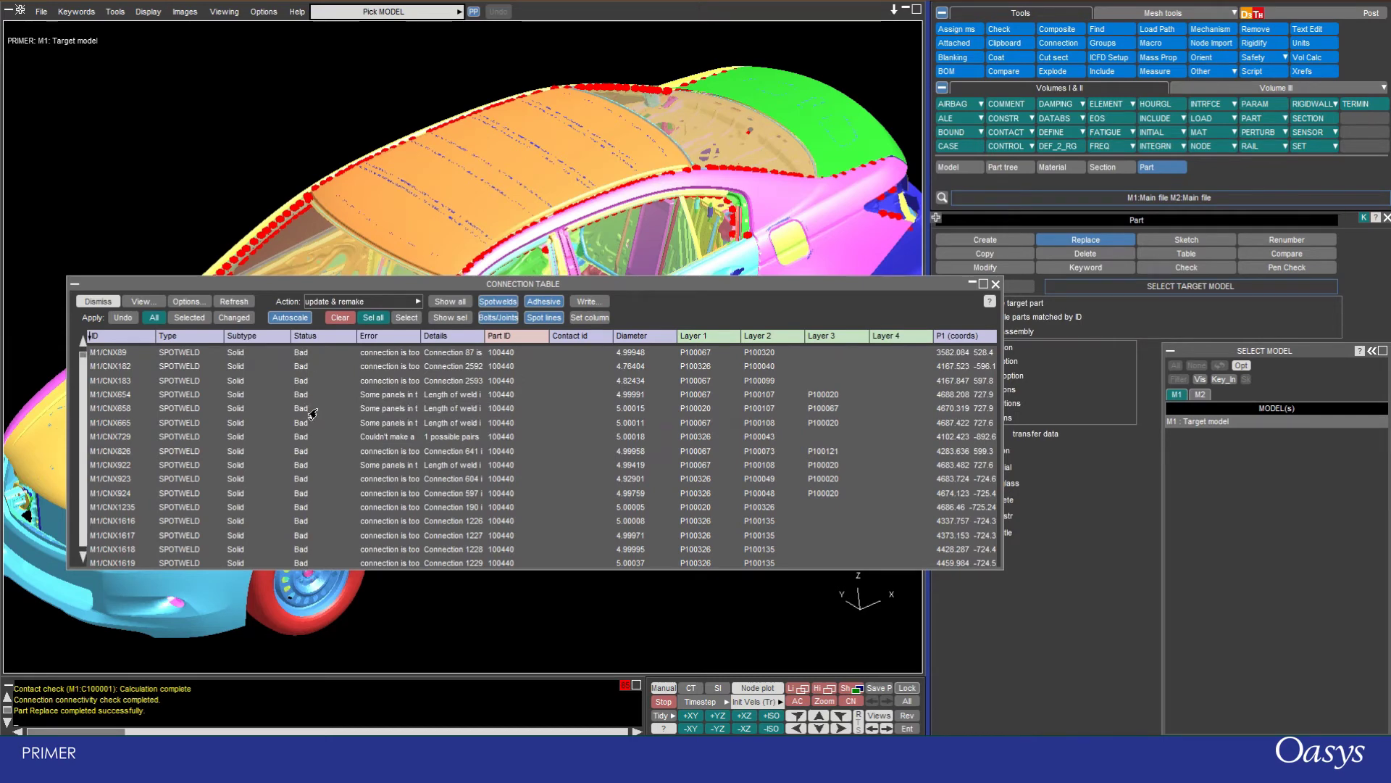
{"action": "left_click", "coordinate": [154, 317]}
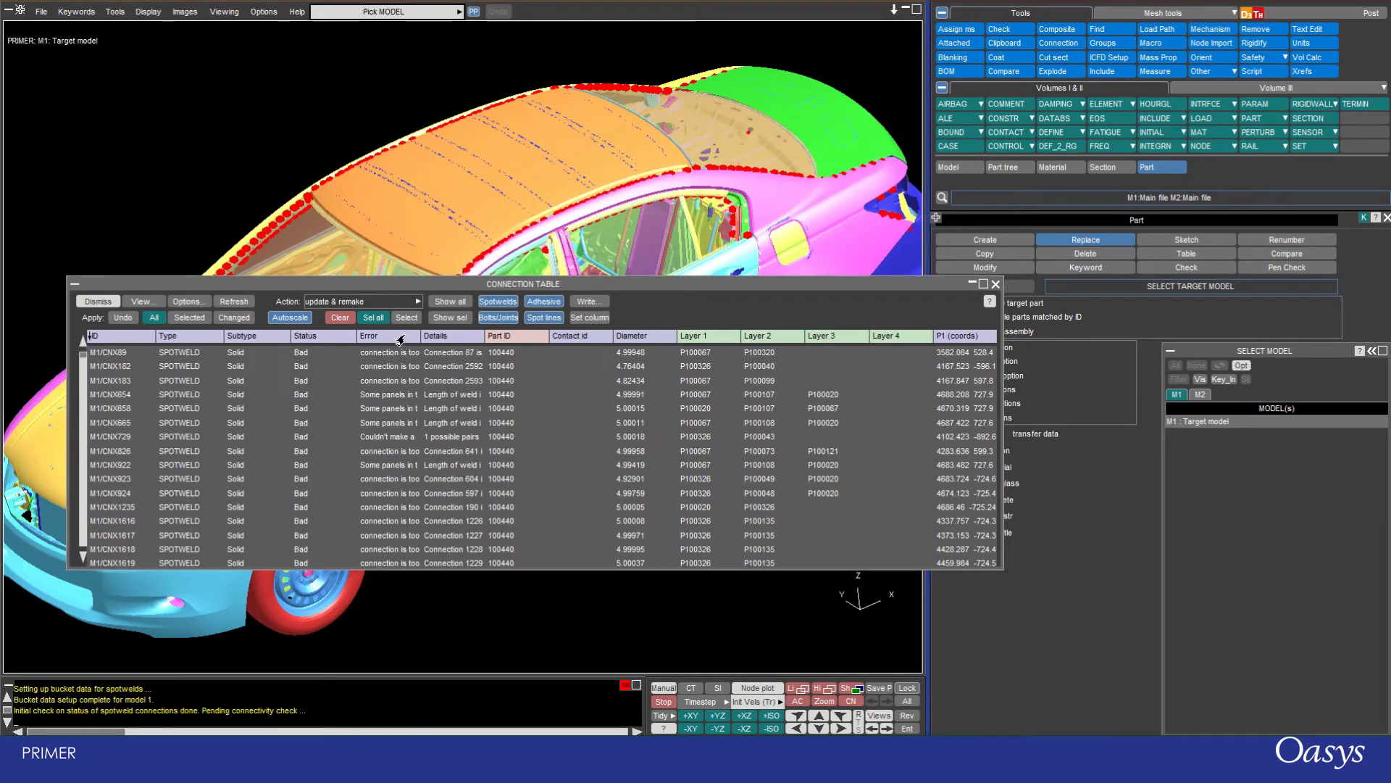
Look through the available actions for the listed connections, keep update & remake, and close the connection table
{"action": "left_click", "coordinate": [417, 302]}
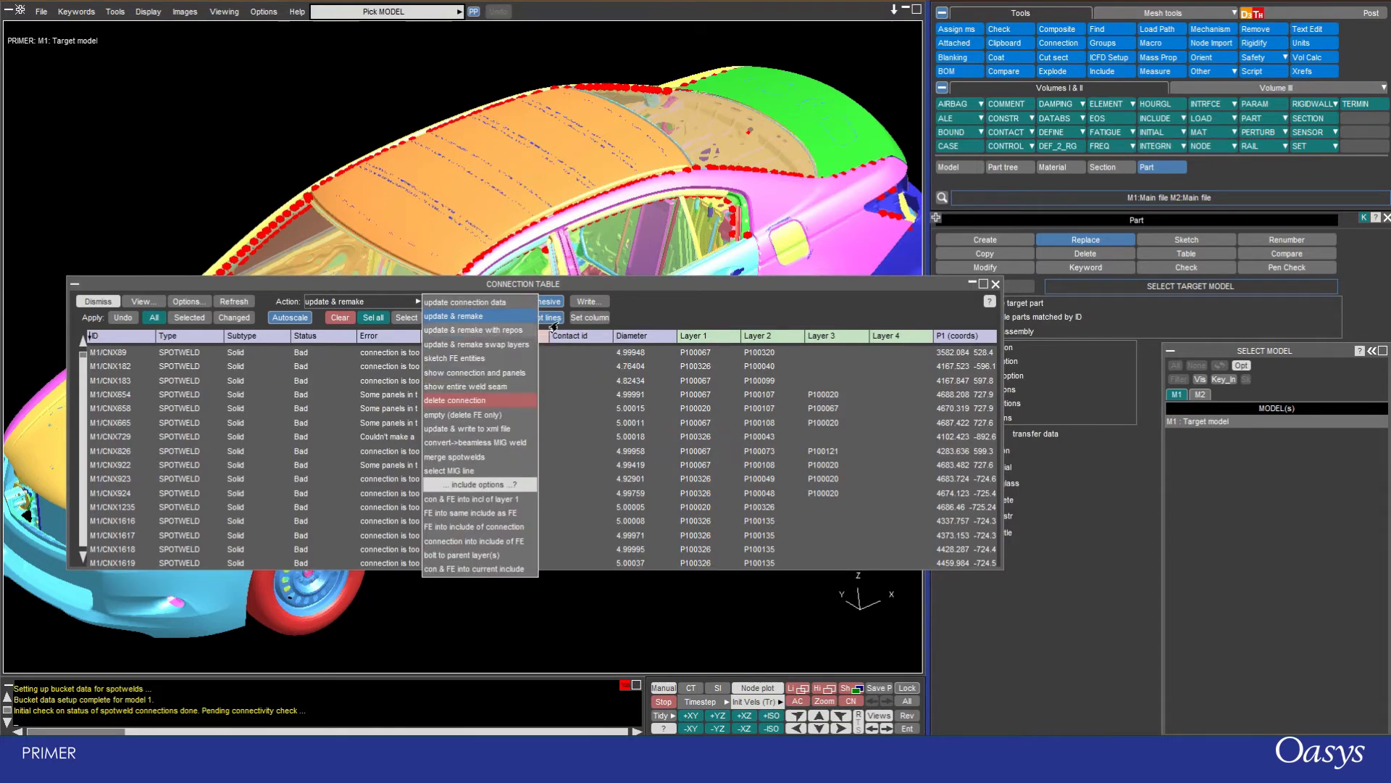
{"action": "left_click", "coordinate": [682, 321]}
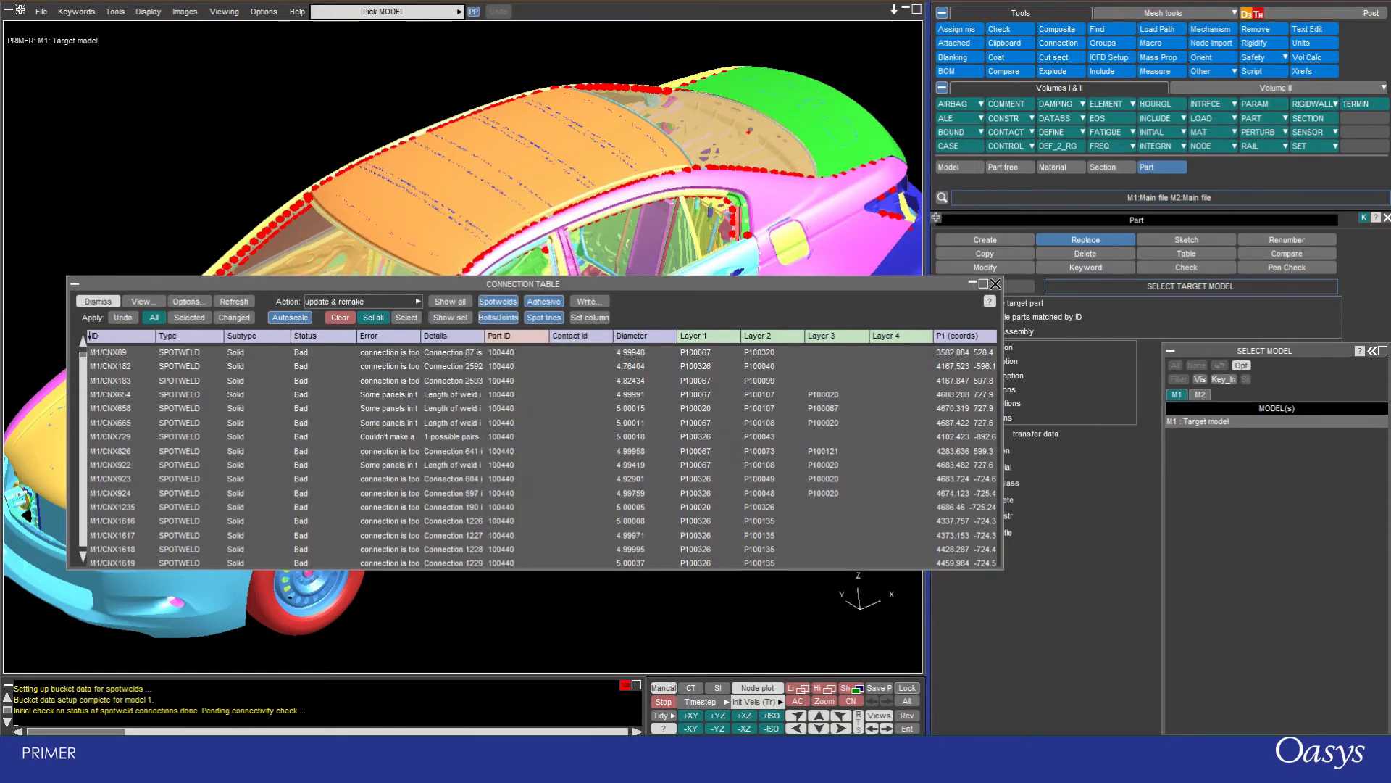
{"action": "left_click", "coordinate": [995, 284]}
Inspect the replaced bodyside panels and doors on the target car from several angles
{"action": "scroll", "coordinate": [559, 263], "scroll_direction": "up", "scroll_amount": 2}
{"action": "middle_click_drag", "start_coordinate": [556, 260], "coordinate": [429, 254], "text": "shift"}
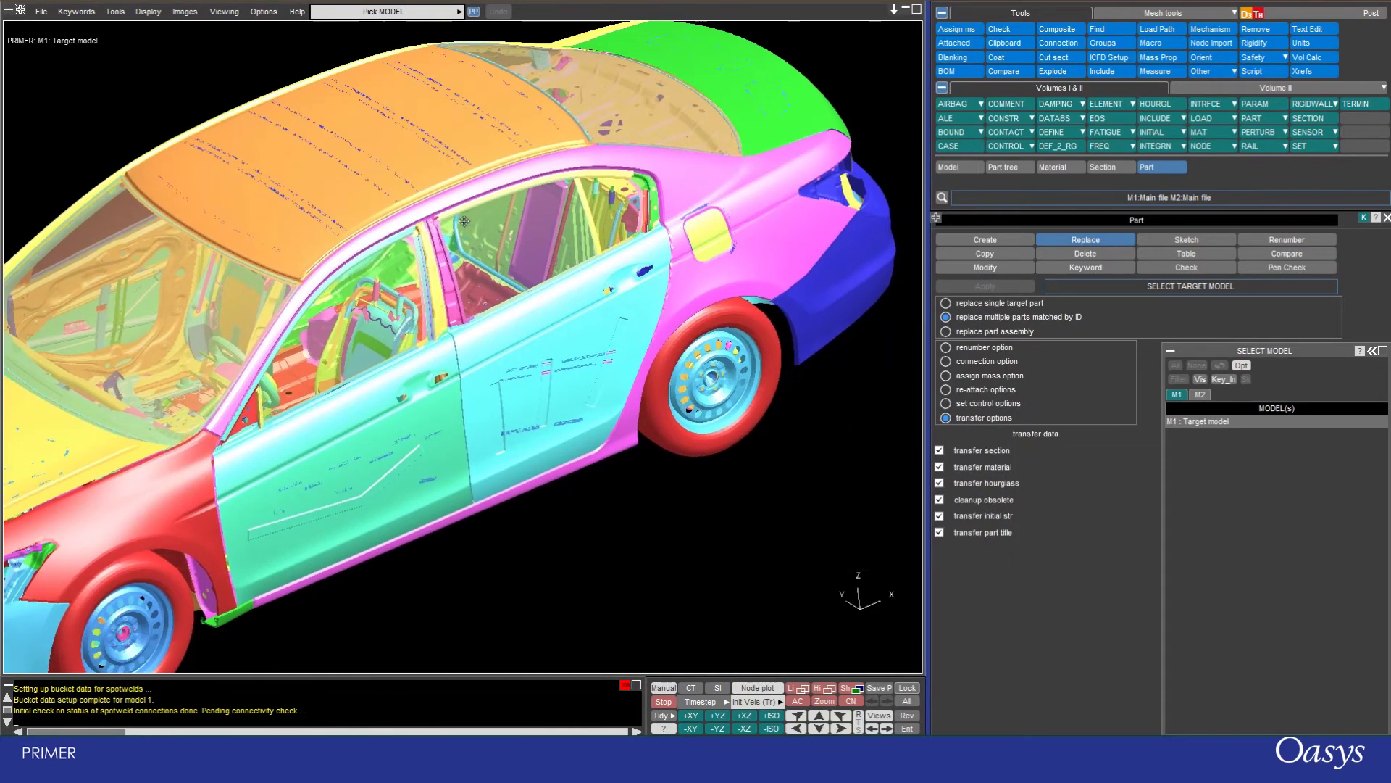
{"action": "scroll", "coordinate": [429, 255], "scroll_direction": "down", "scroll_amount": 5}
{"action": "scroll", "coordinate": [457, 229], "scroll_direction": "up", "scroll_amount": 5}
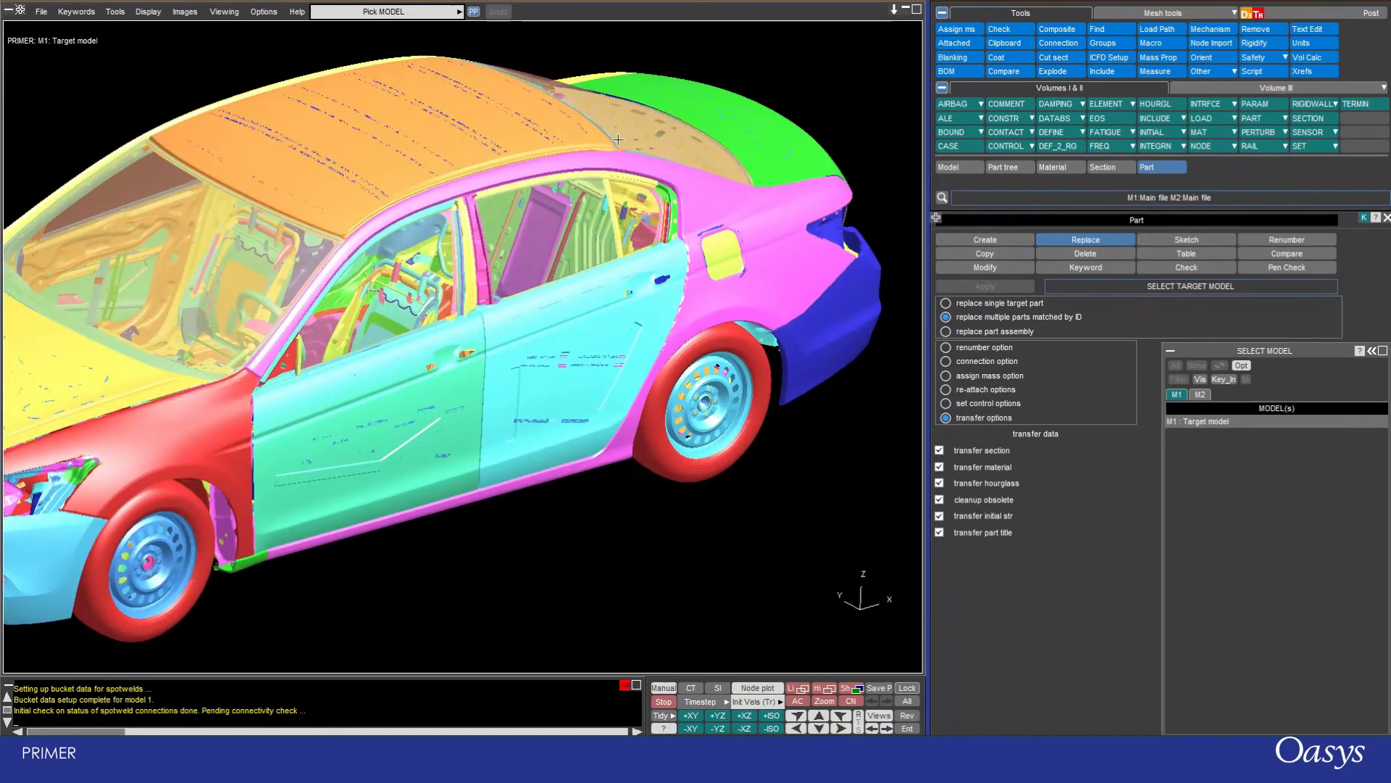
{"action": "middle_click_drag", "start_coordinate": [618, 140], "coordinate": [659, 208], "text": "shift"}
{"action": "left_click_drag", "start_coordinate": [658, 208], "coordinate": [580, 278], "text": "shift"}
{"action": "scroll", "coordinate": [468, 203], "scroll_direction": "up", "scroll_amount": 1}
{"action": "scroll", "coordinate": [600, 272], "scroll_direction": "down", "scroll_amount": 2}
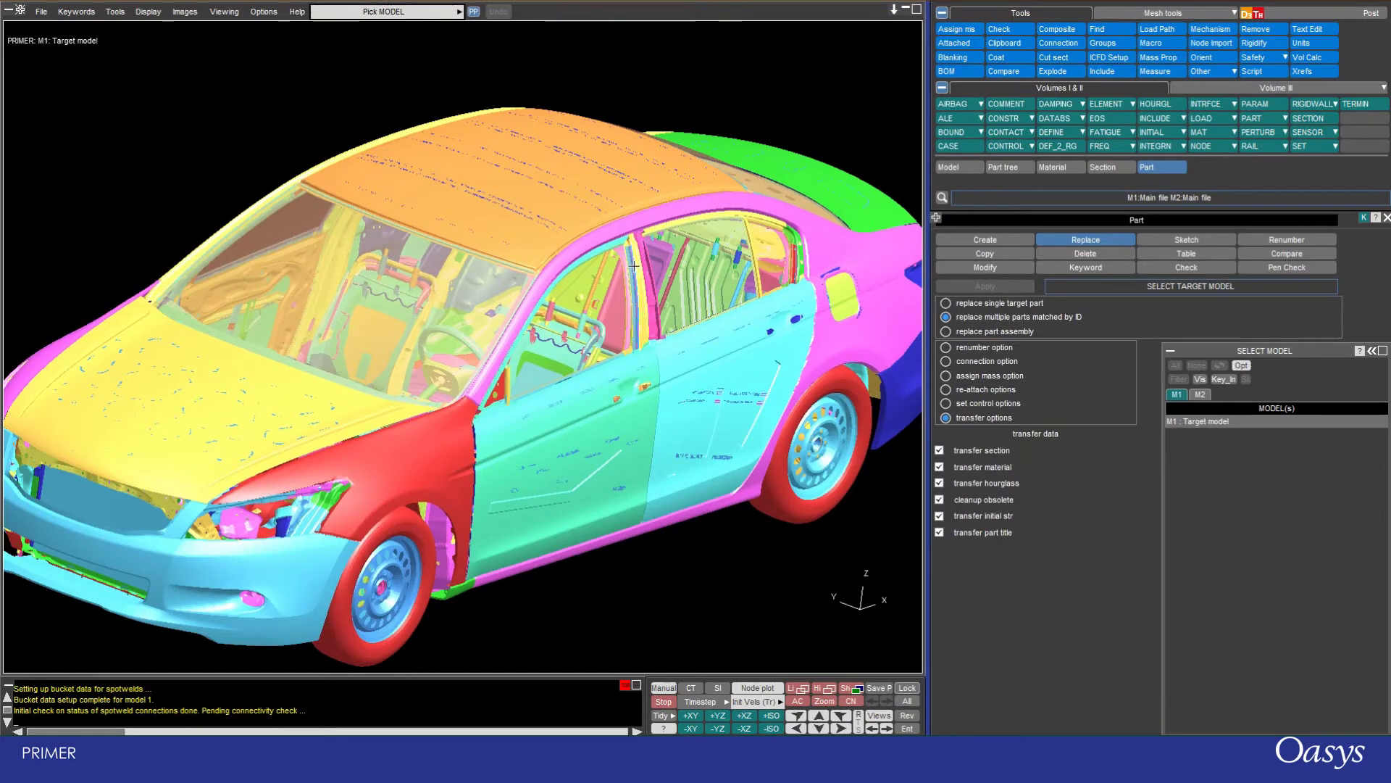
{"action": "middle_click_drag", "start_coordinate": [634, 265], "coordinate": [556, 262], "text": "shift"}
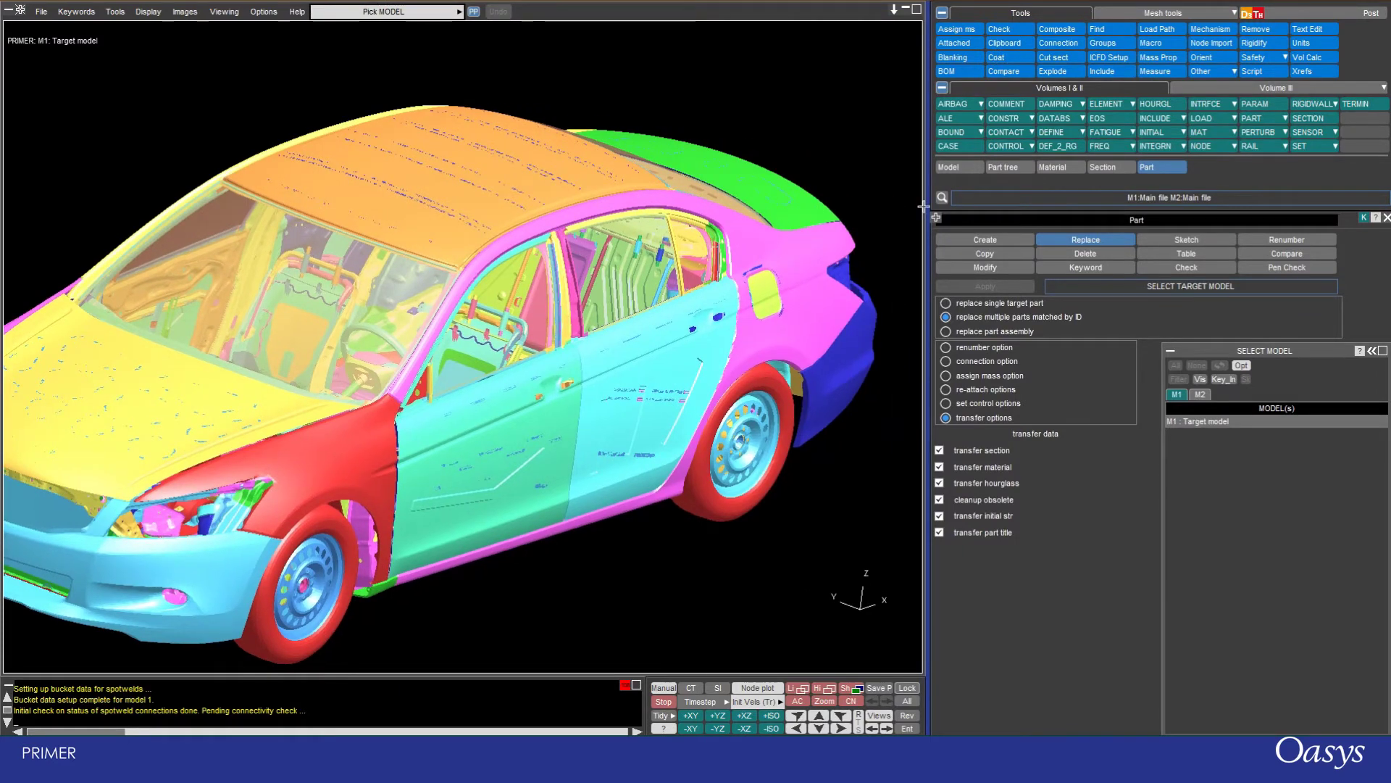
Examine the title and label of the material assigned to the driver's front door, and close its definition unchanged
{"action": "left_click", "coordinate": [1198, 132]}
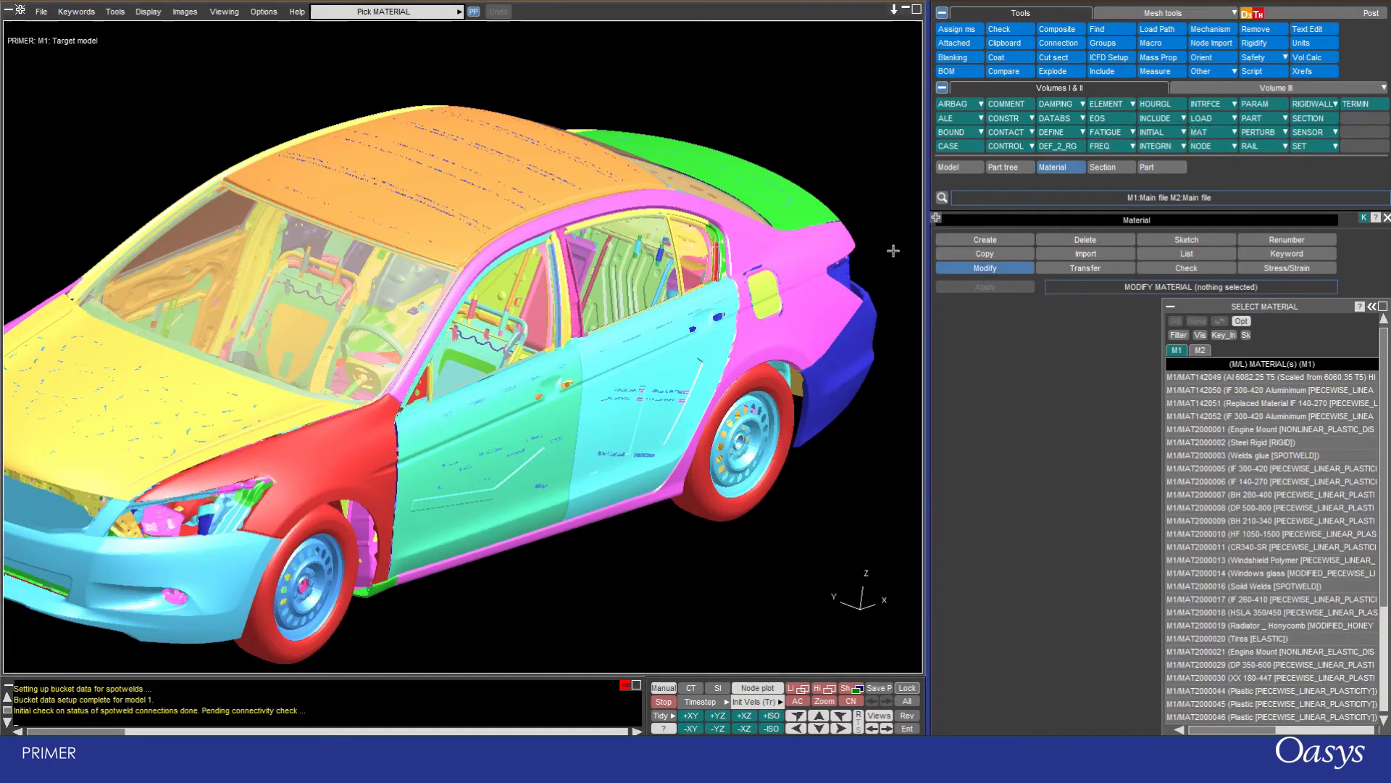
{"action": "left_click", "coordinate": [511, 426]}
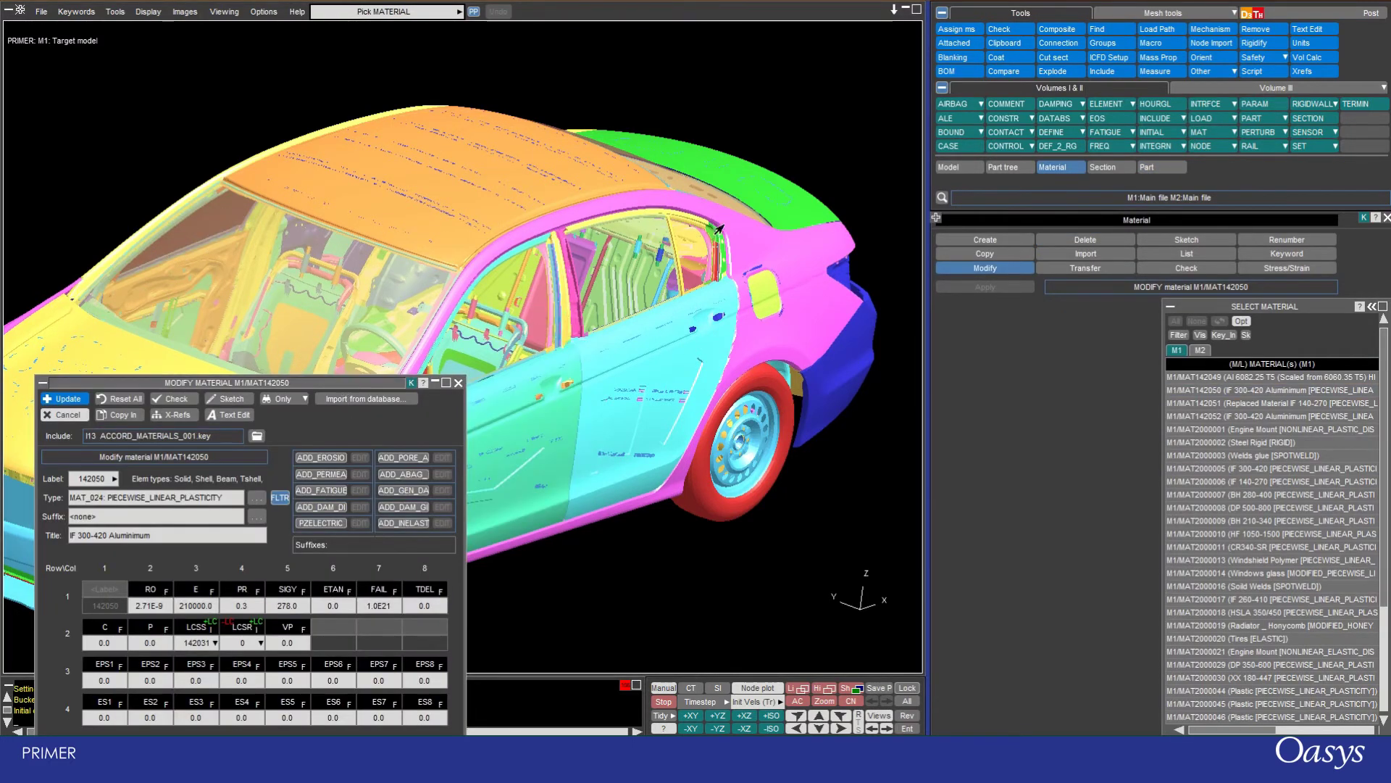
{"action": "left_click_drag", "start_coordinate": [398, 384], "coordinate": [773, 226]}
{"action": "left_click", "coordinate": [474, 377]}
{"action": "left_click", "coordinate": [521, 377]}
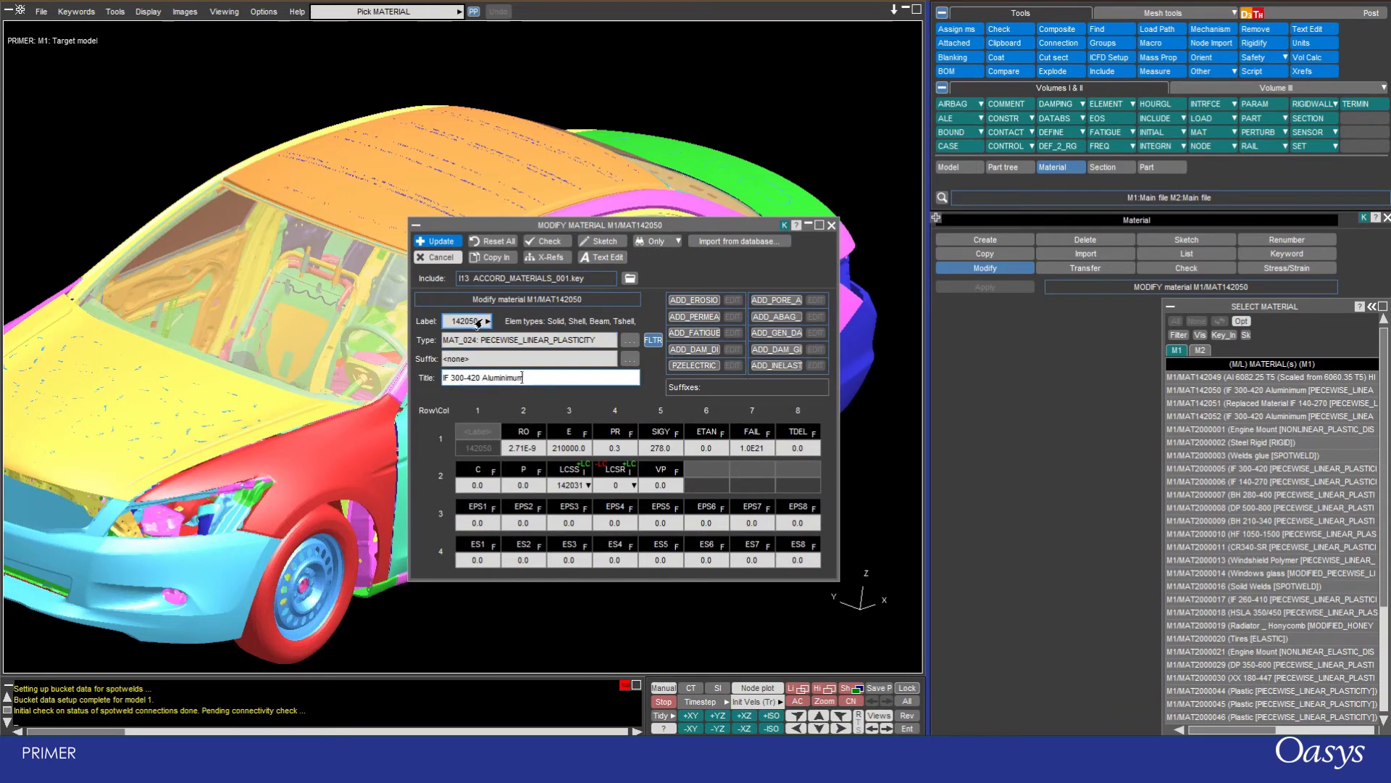
{"action": "left_click", "coordinate": [832, 225]}
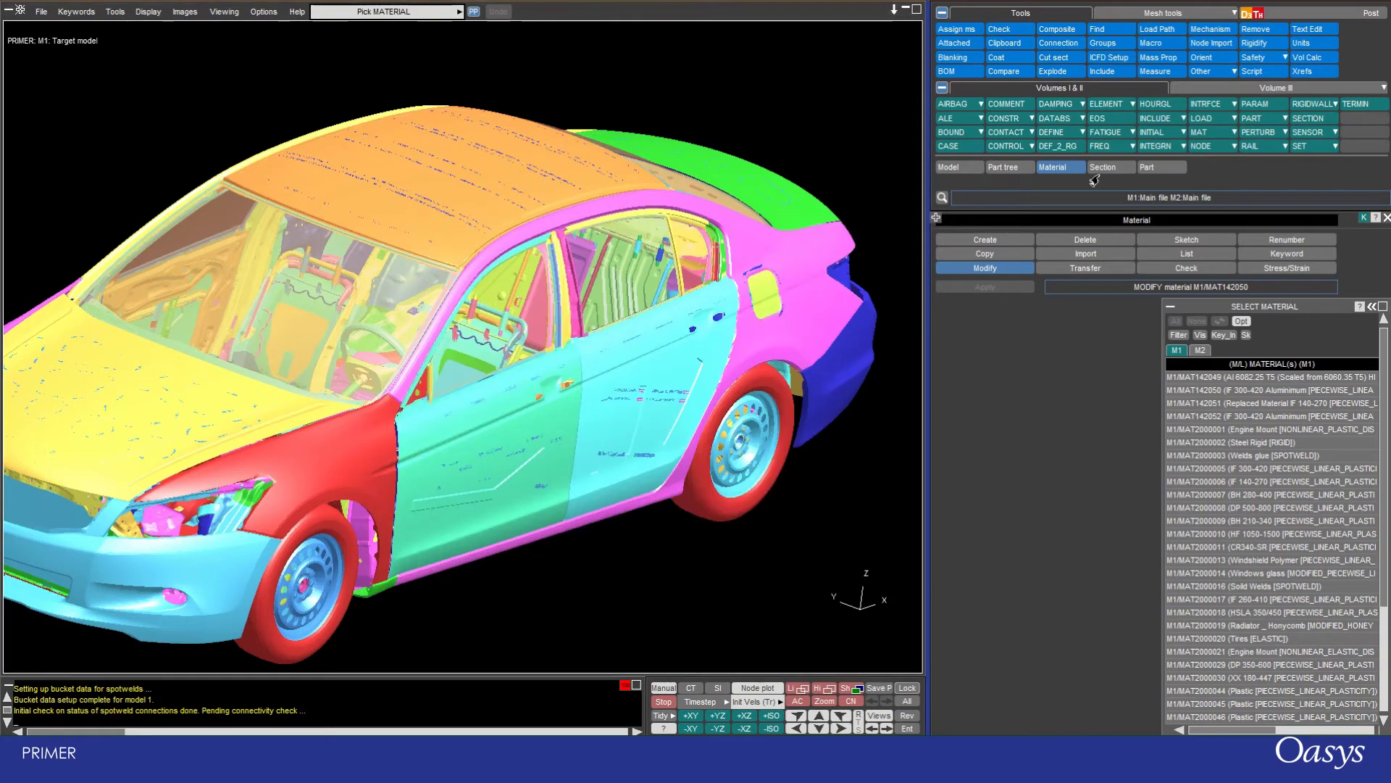
Open the section definition of the driver-side bodyside outer panel for modification and examine its full title
{"action": "left_click", "coordinate": [1308, 118]}
{"action": "left_click", "coordinate": [797, 262]}
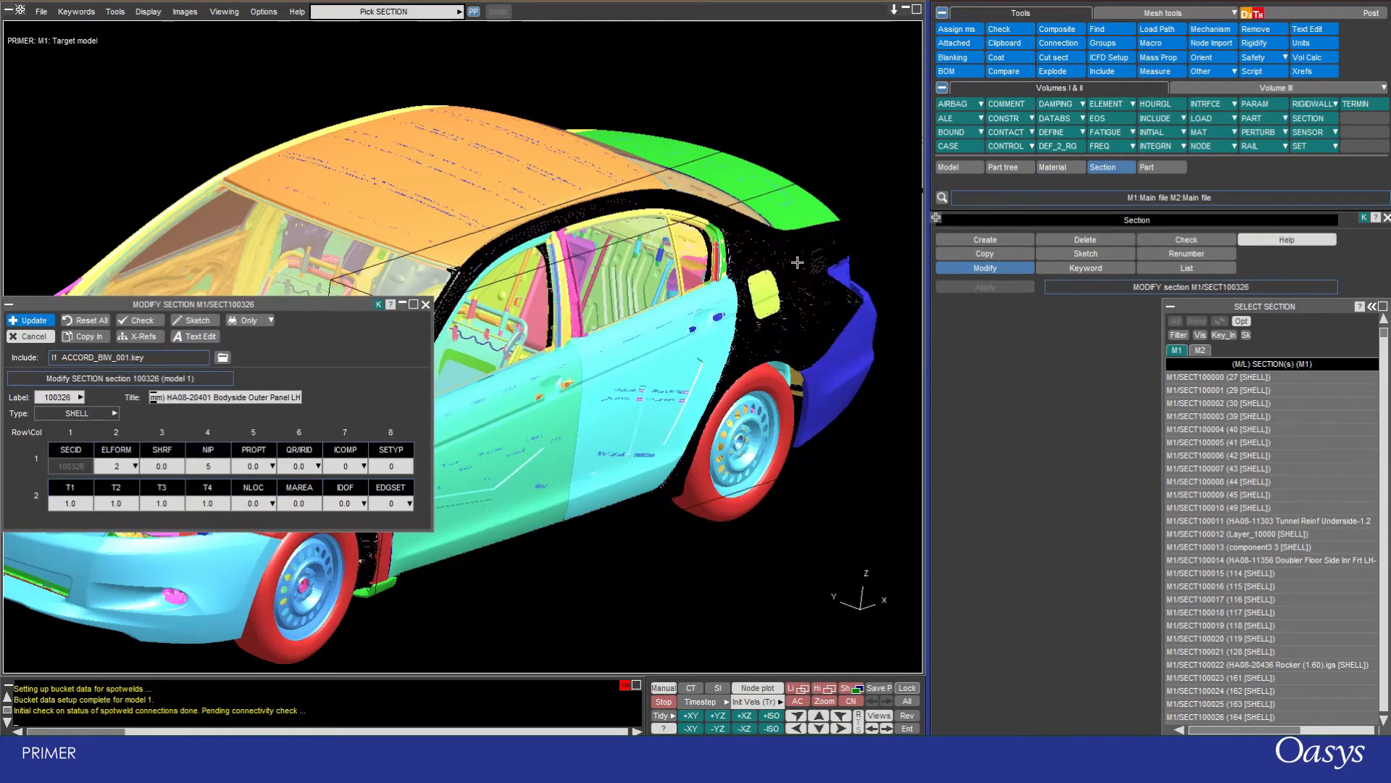
{"action": "left_click_drag", "start_coordinate": [247, 304], "coordinate": [581, 346]}
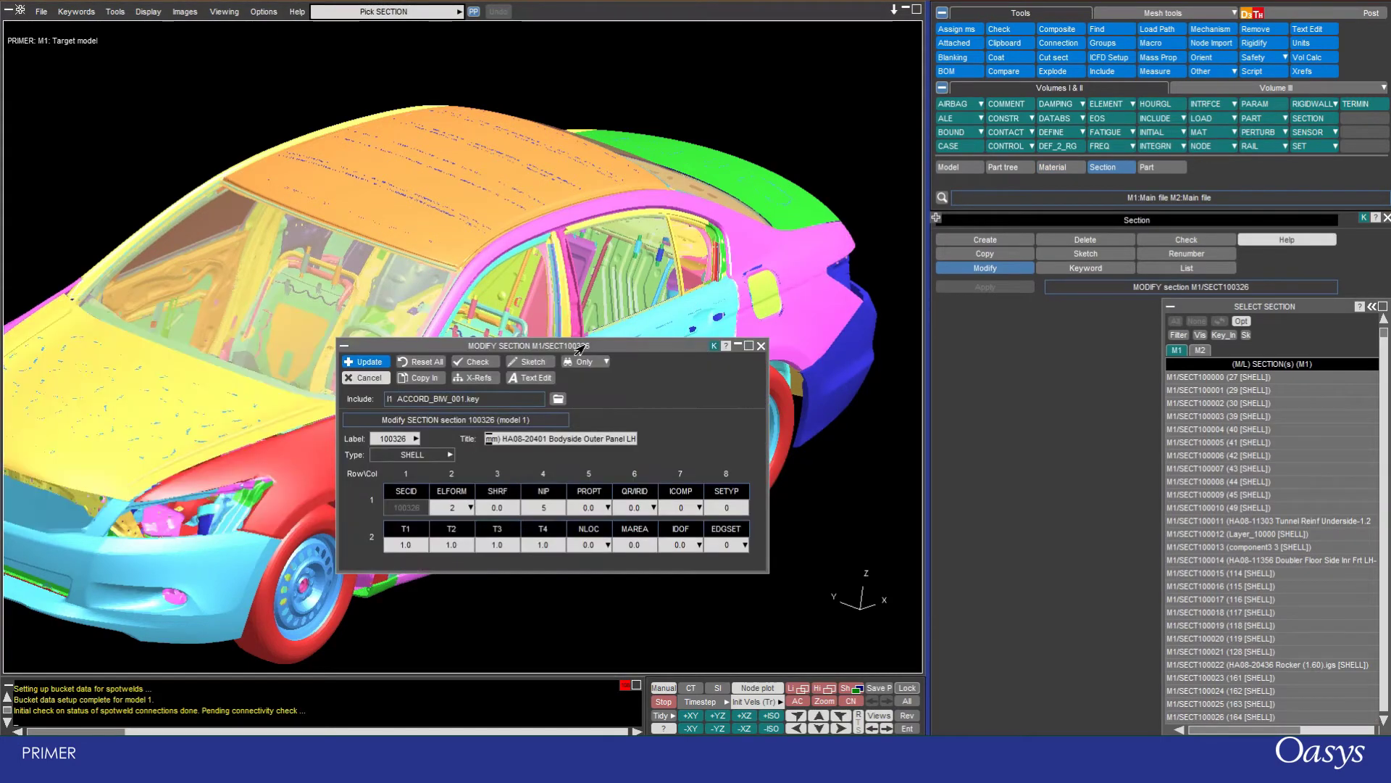
{"action": "left_click_drag", "start_coordinate": [527, 439], "coordinate": [479, 442]}
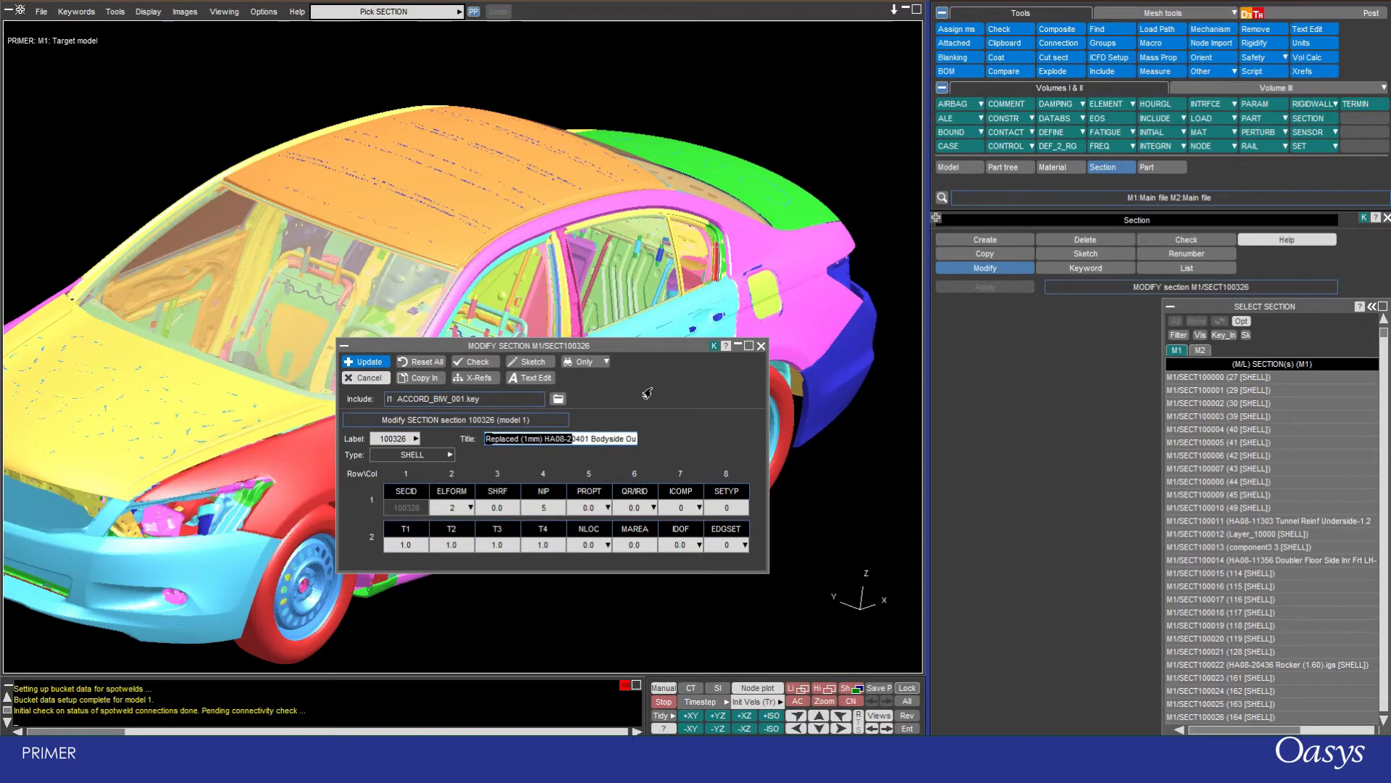
Close the bodyside outer panel's section definition unchanged and return to the part replacement function
{"action": "left_click", "coordinate": [758, 346]}
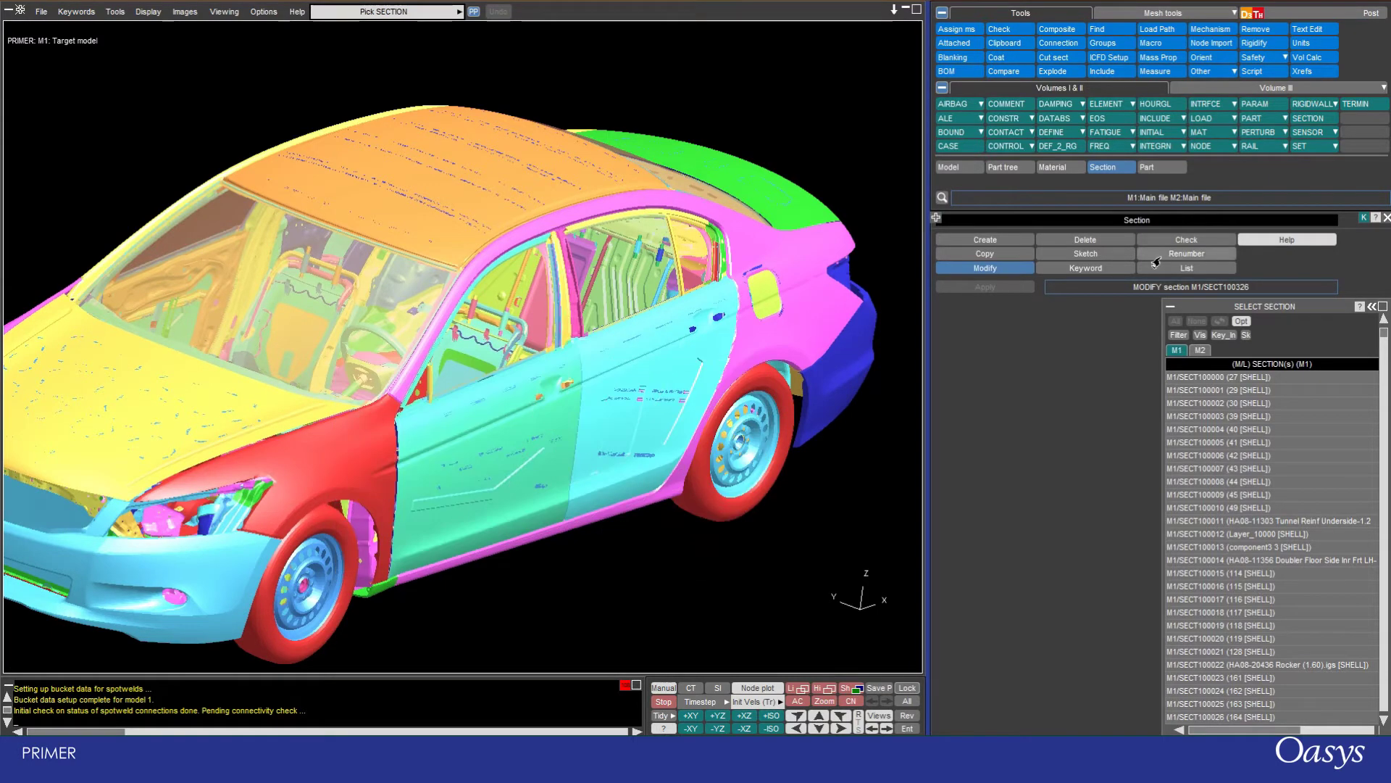
{"action": "left_click", "coordinate": [1161, 167]}
{"action": "left_click", "coordinate": [1086, 240]}
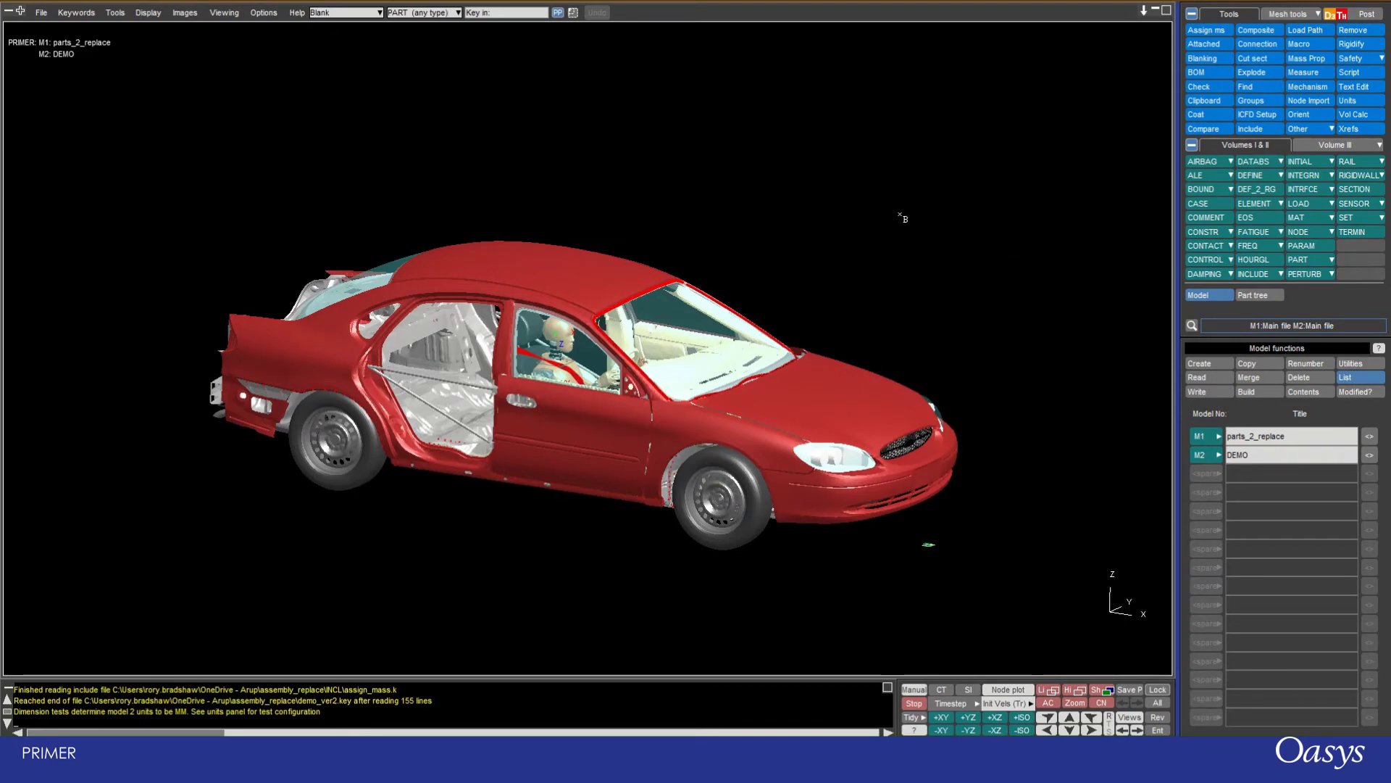
List the parts of both models by assembly in the part tree and examine the contents of DEMO's "parts to replace" assembly
{"action": "middle_click_drag", "start_coordinate": [846, 237], "coordinate": [851, 194]}
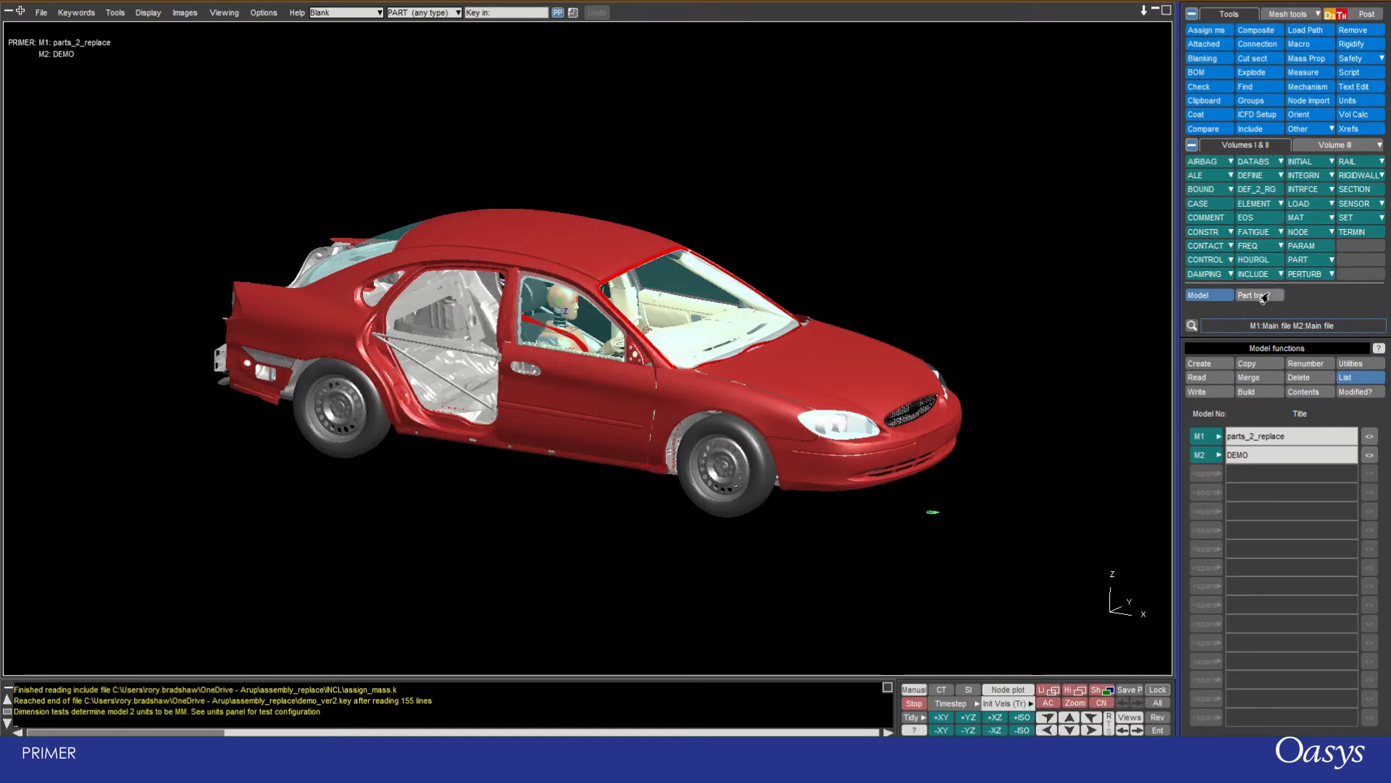
{"action": "left_click", "coordinate": [1261, 295]}
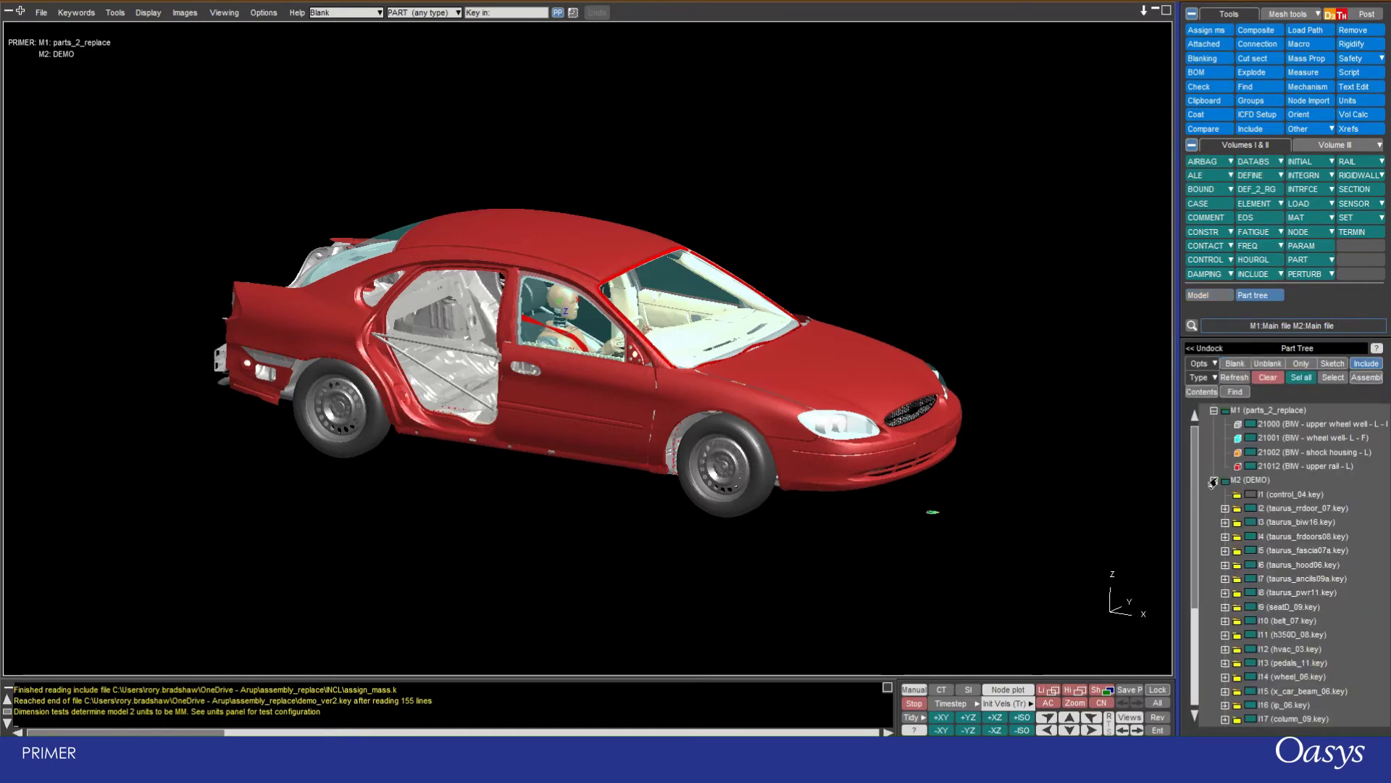
{"action": "left_click", "coordinate": [1353, 378]}
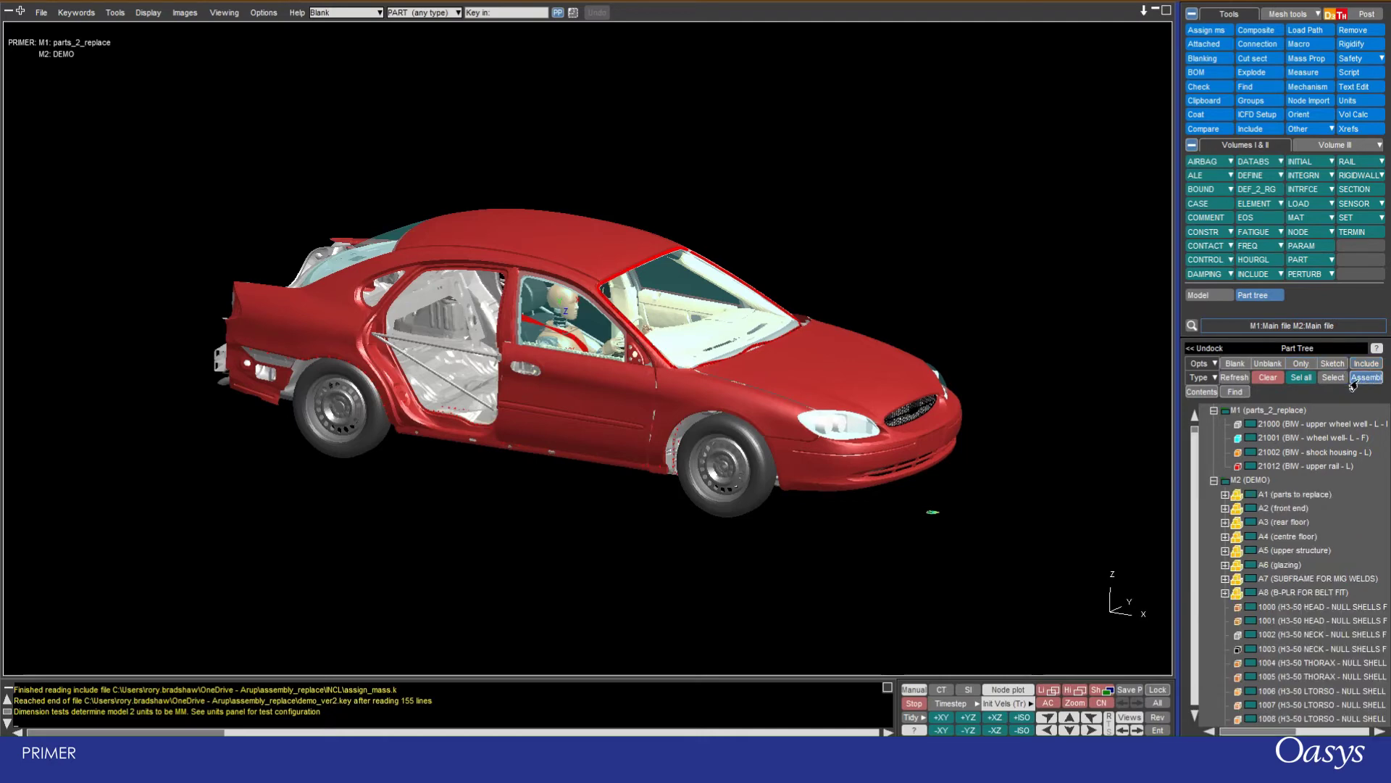
{"action": "left_click", "coordinate": [1221, 495]}
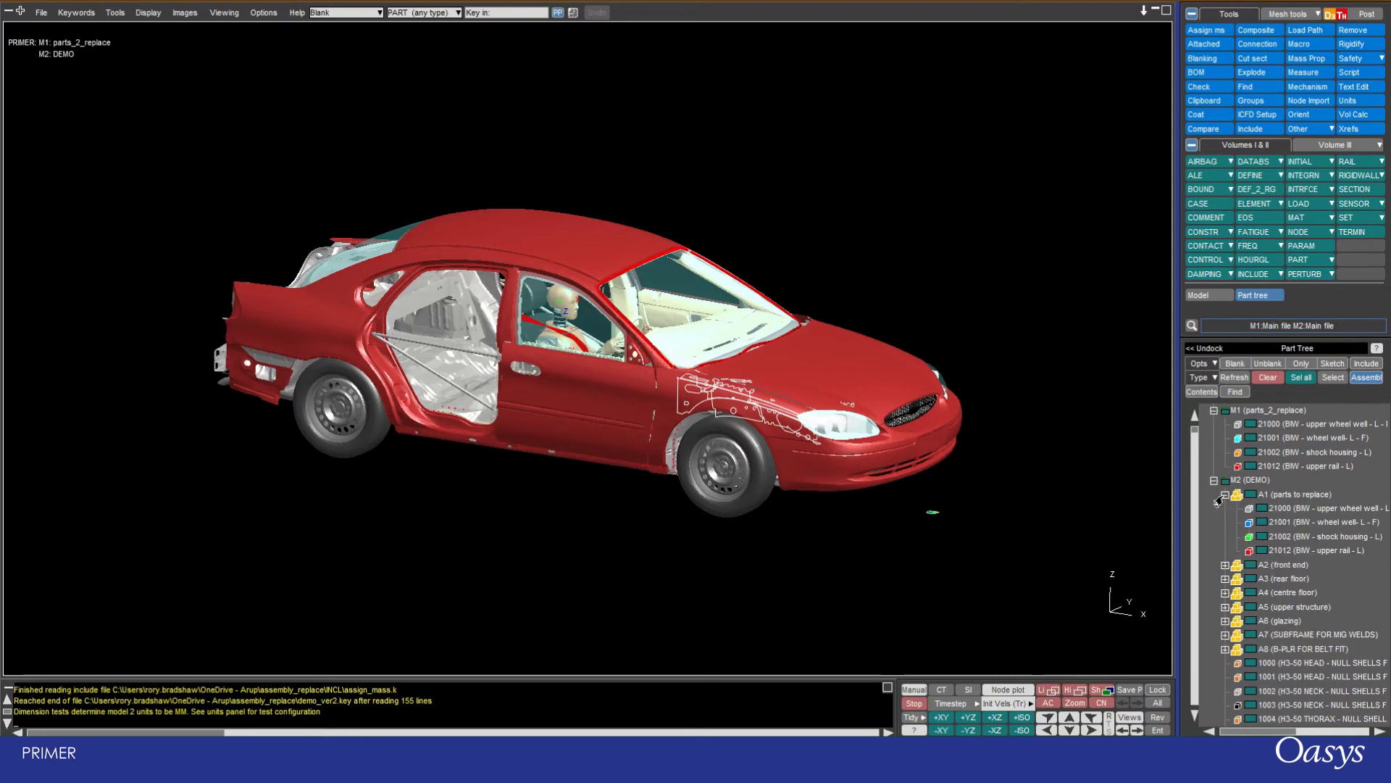
{"action": "left_click", "coordinate": [1223, 495]}
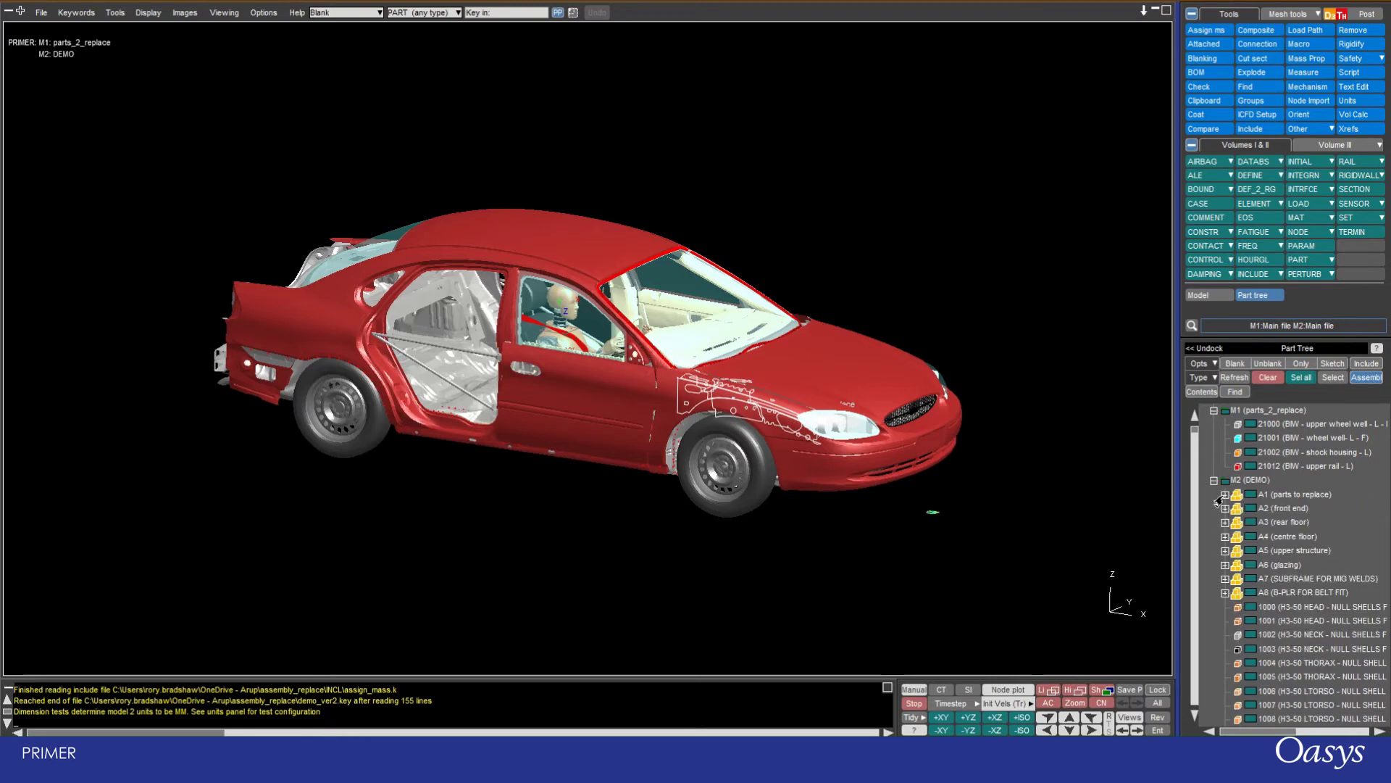
Sketch DEMO's "parts to replace" assembly on the car and inspect its location above the front wheel
{"action": "left_click", "coordinate": [1265, 496]}
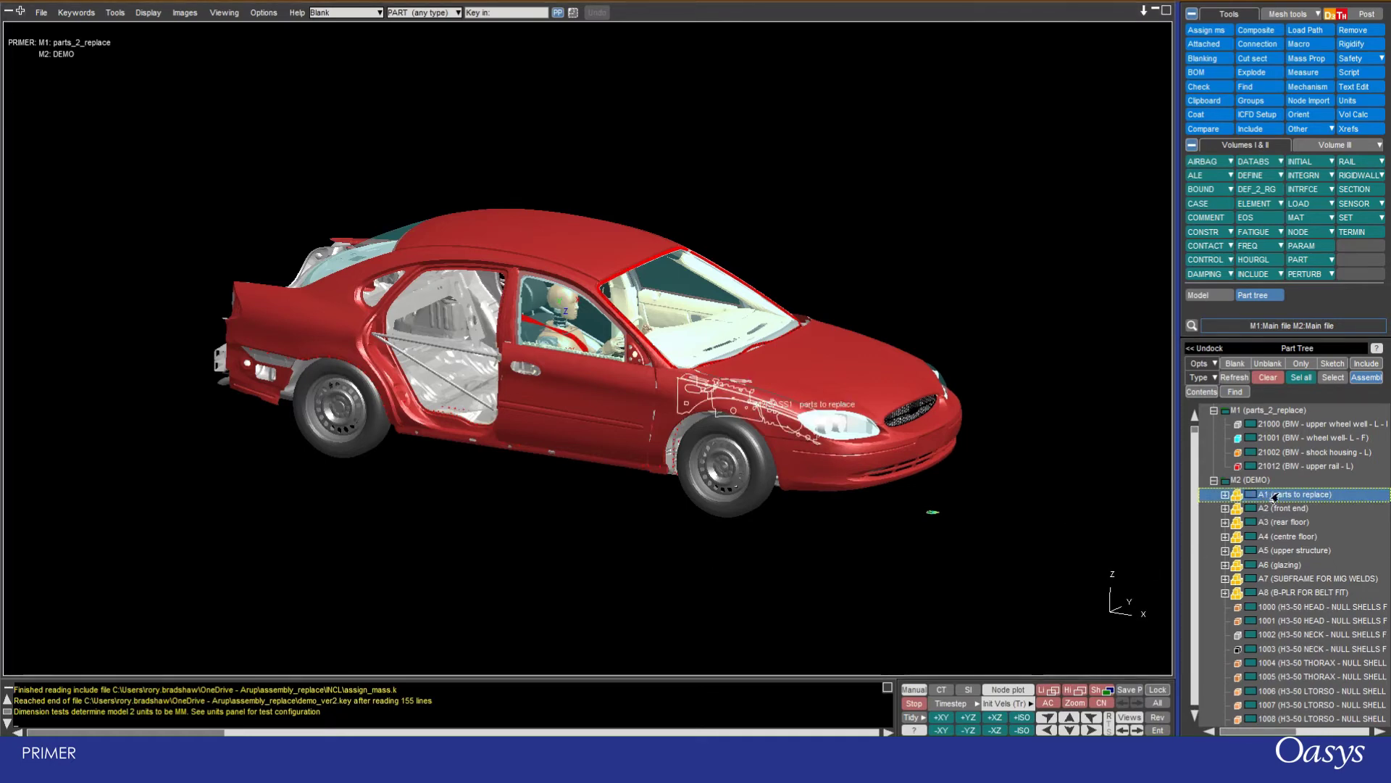
{"action": "right_click", "coordinate": [1274, 497]}
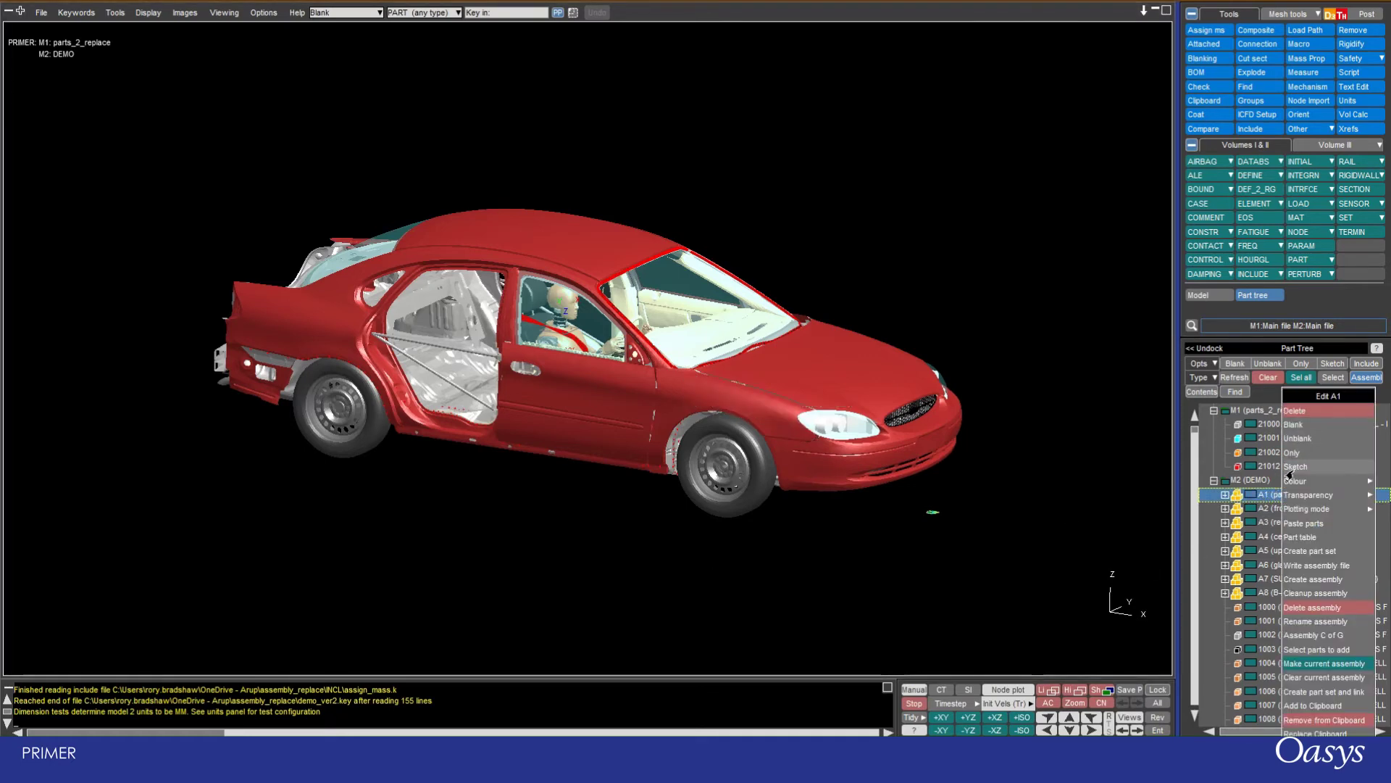
{"action": "left_click", "coordinate": [1288, 472]}
{"action": "scroll", "coordinate": [830, 371], "scroll_direction": "up", "scroll_amount": 8}
{"action": "left_click_drag", "start_coordinate": [830, 359], "coordinate": [1135, 416], "text": "shift"}
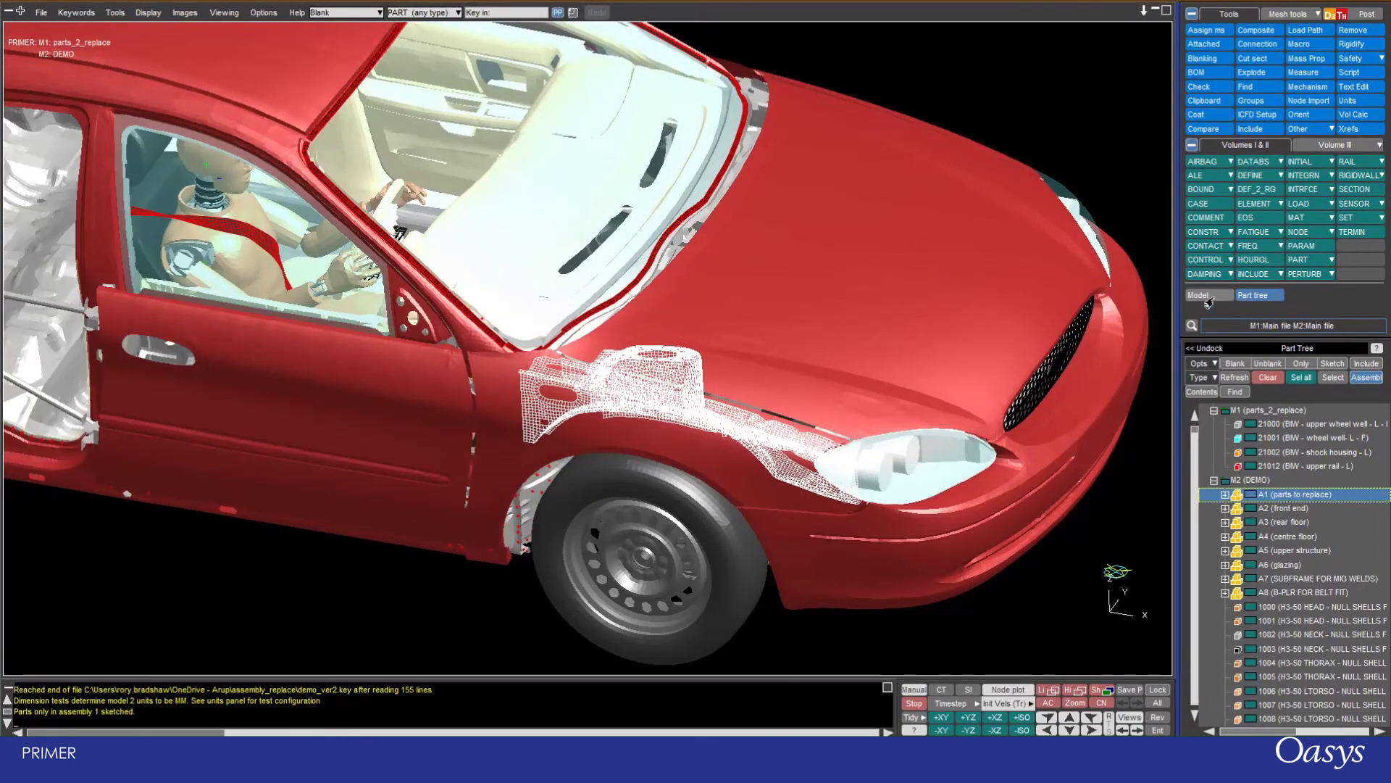
Hide the DEMO model and inspect the replacement parts in the parts_2_replace model
{"action": "left_click", "coordinate": [1206, 295]}
{"action": "left_click", "coordinate": [1200, 454]}
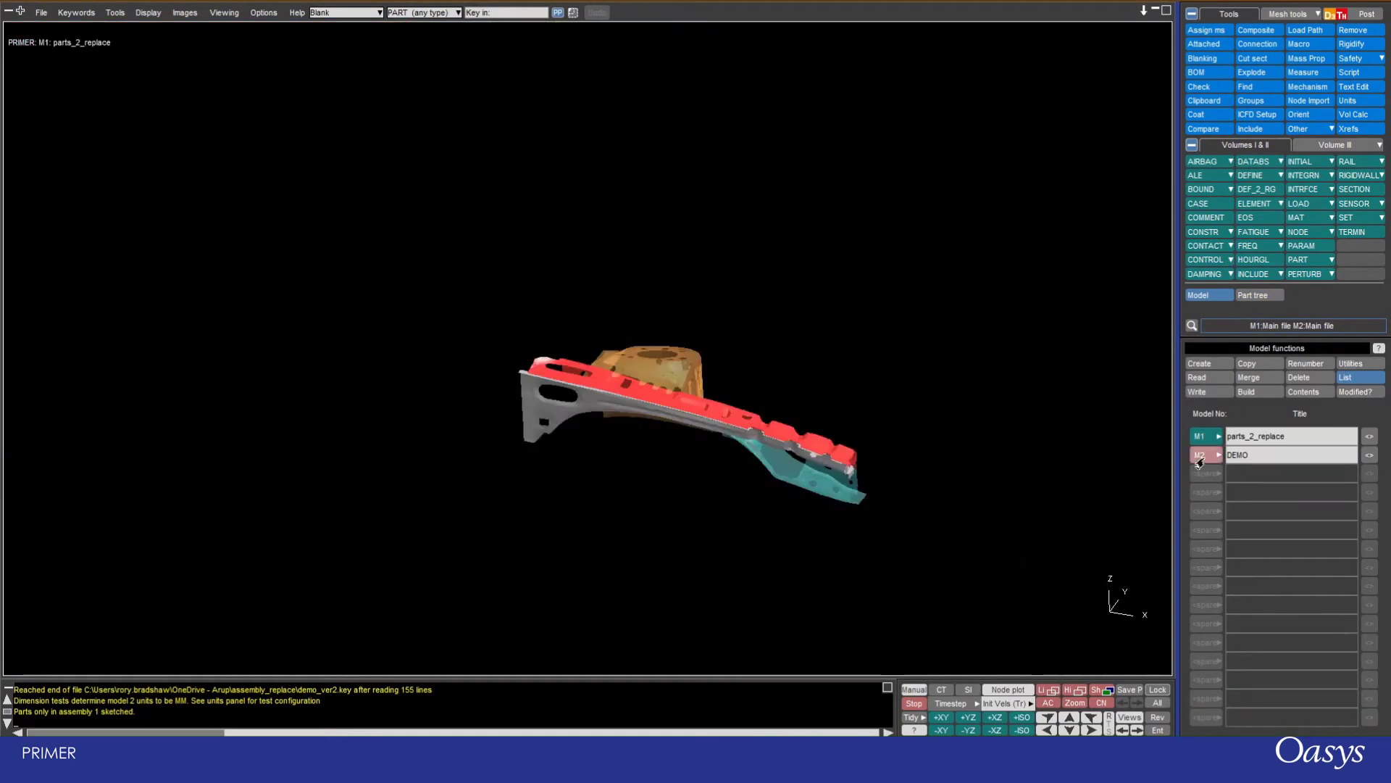
{"action": "scroll", "coordinate": [725, 380], "scroll_direction": "down", "scroll_amount": 3}
{"action": "left_click_drag", "start_coordinate": [816, 258], "coordinate": [863, 423], "text": "shift"}
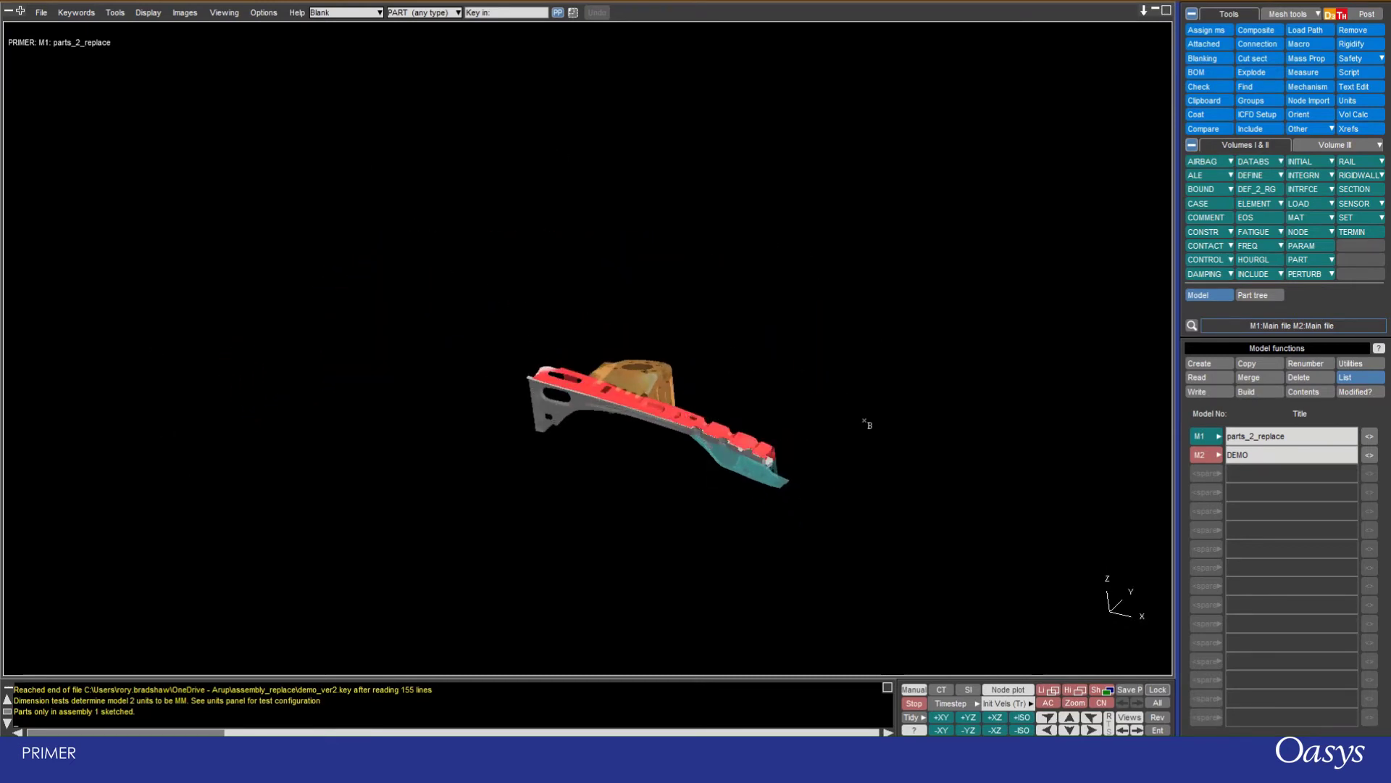
Display only the DEMO model and set the part replacement method to replace part assembly
{"action": "left_click", "coordinate": [1296, 258]}
{"action": "left_click", "coordinate": [1259, 366]}
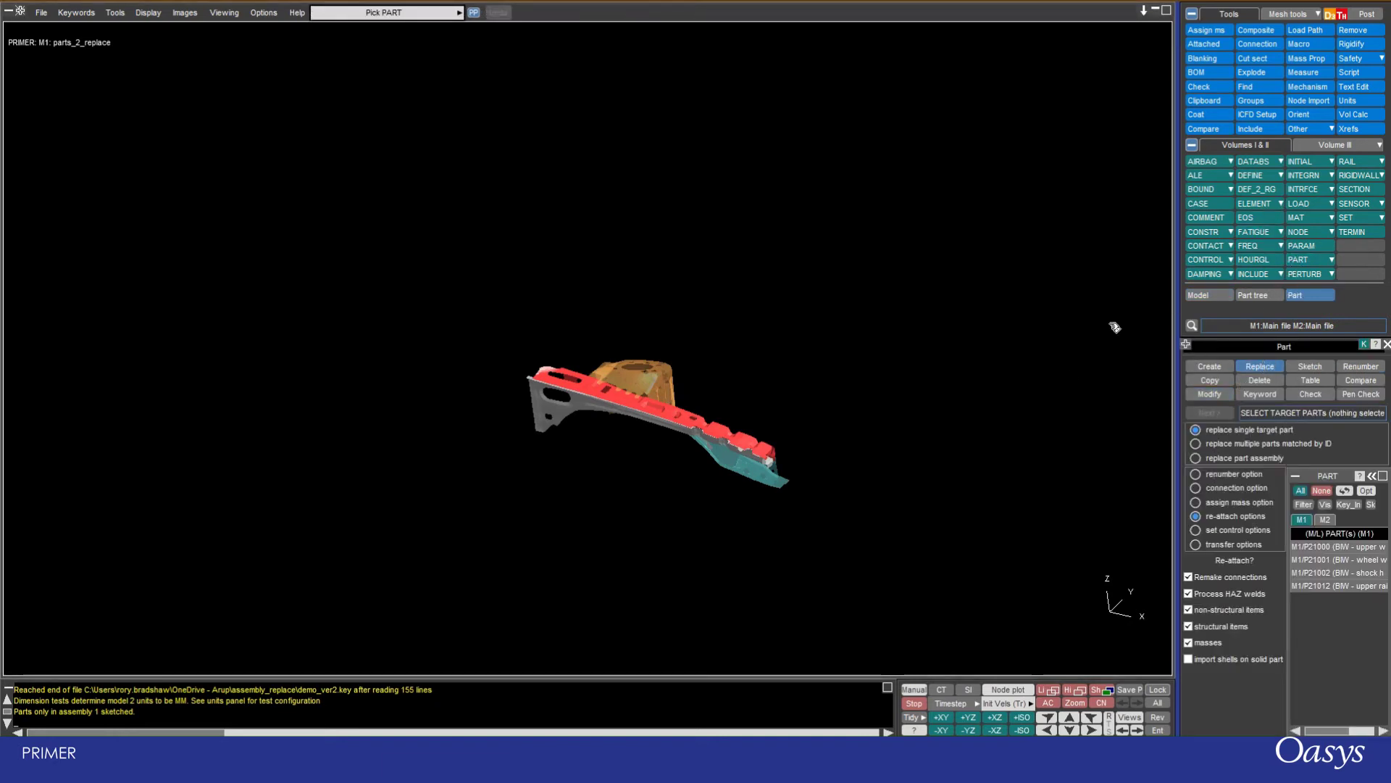
{"action": "left_click", "coordinate": [1197, 295]}
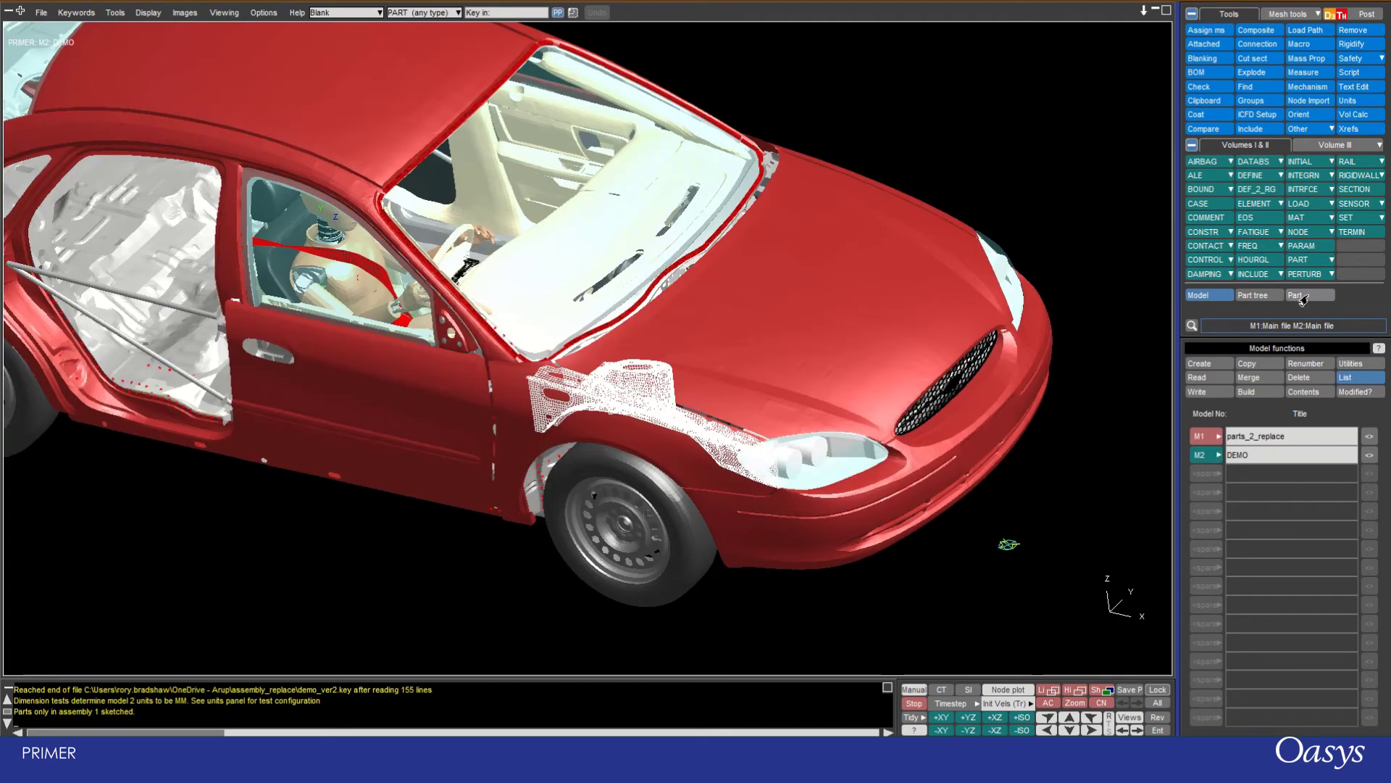
{"action": "left_click", "coordinate": [1301, 296]}
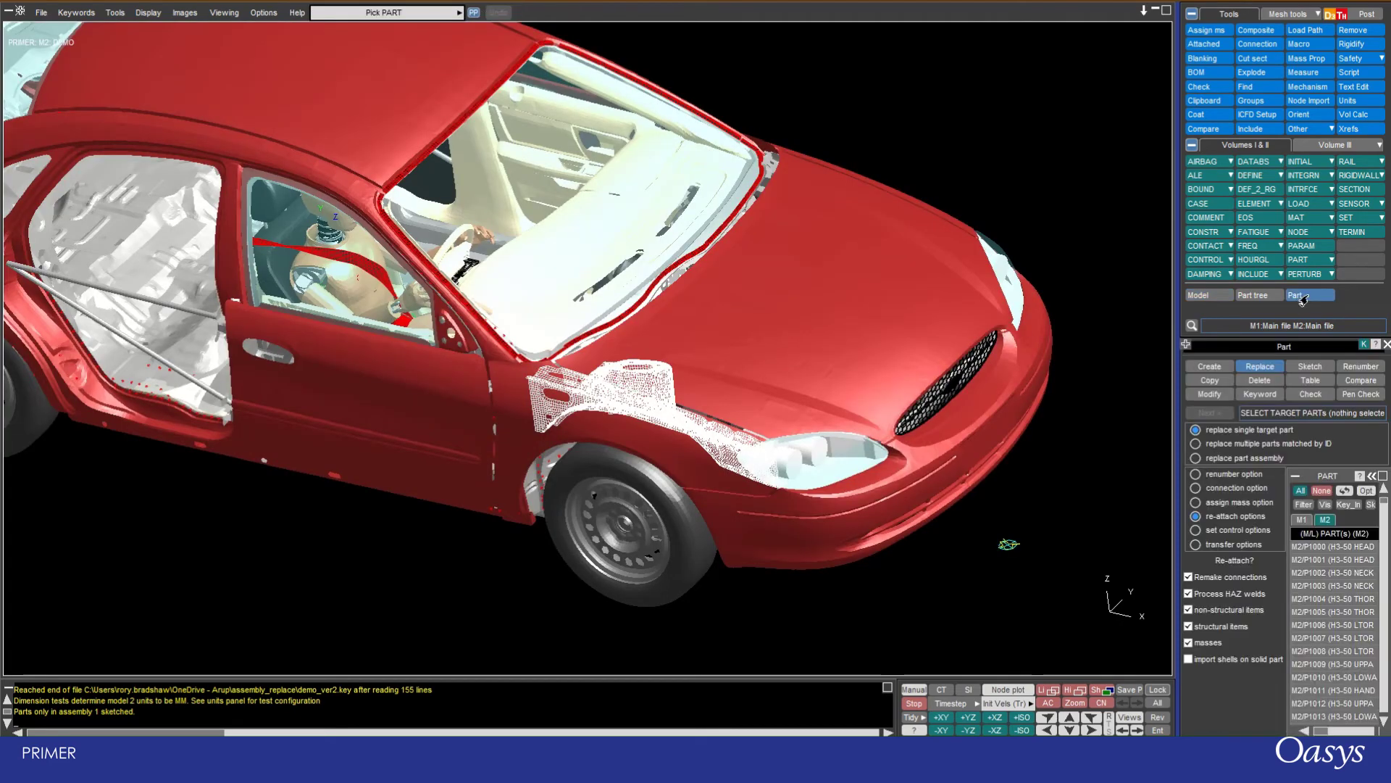
{"action": "left_click", "coordinate": [1196, 459]}
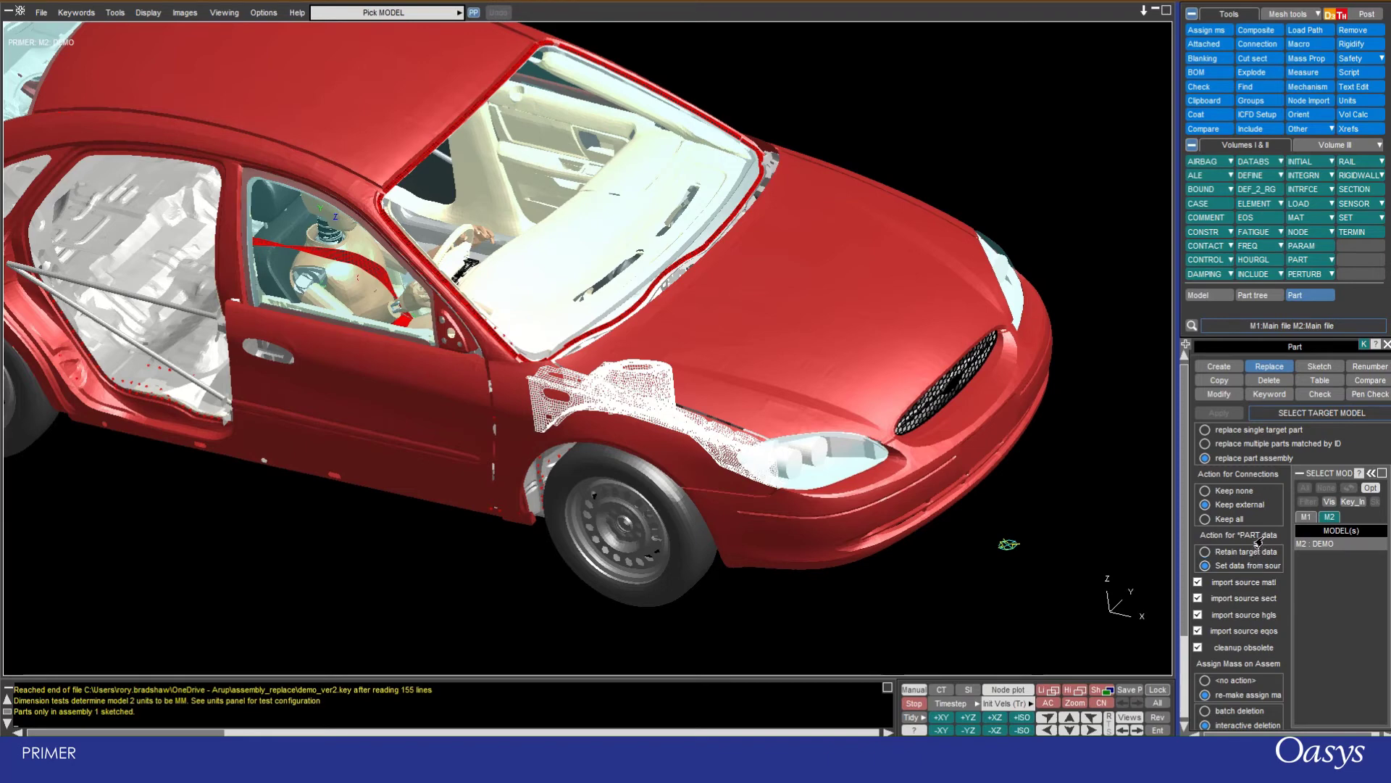
Review the assembly replacement options for connections, part data, assign mass, deletion, merge and reporting, keeping part data and materials set from source
{"action": "mouse_move", "coordinate": [1258, 535]}
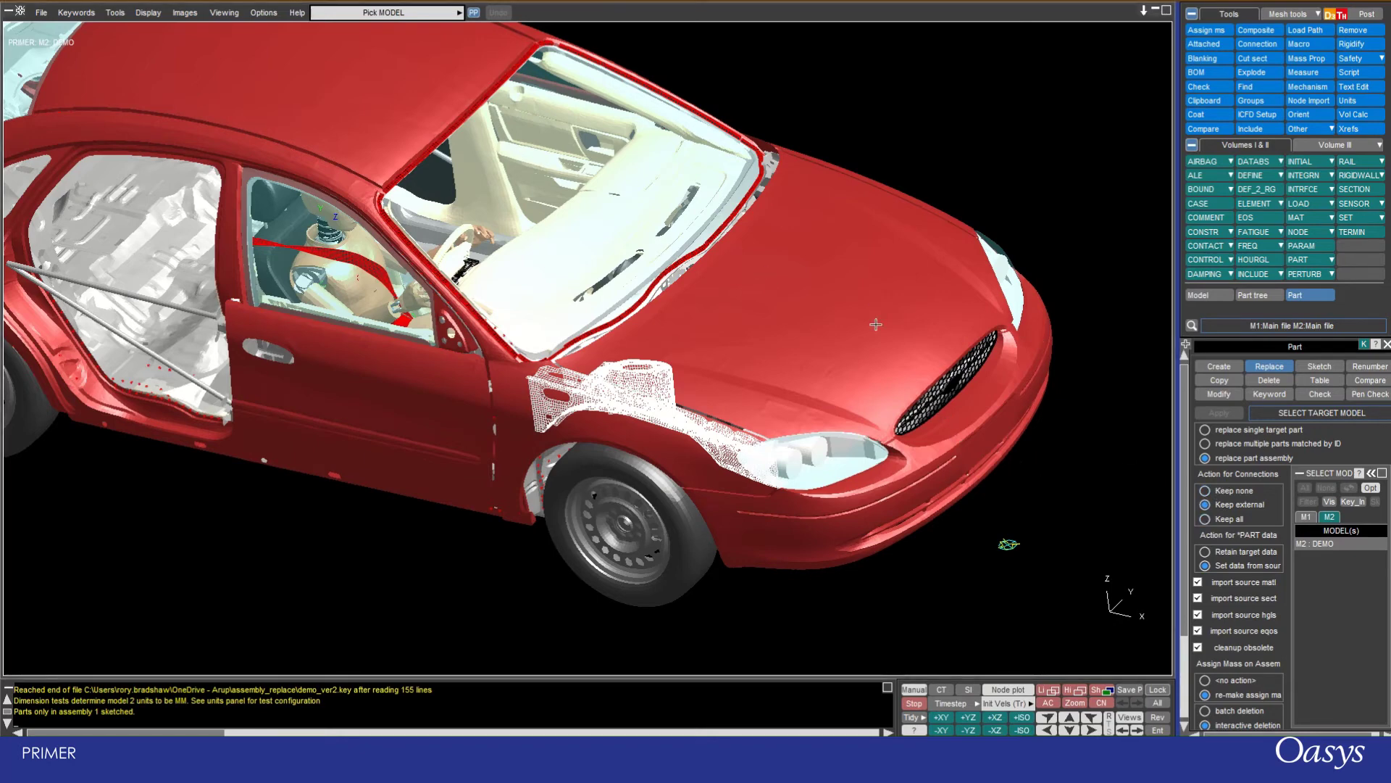
{"action": "scroll", "coordinate": [879, 317], "scroll_direction": "down", "scroll_amount": 3}
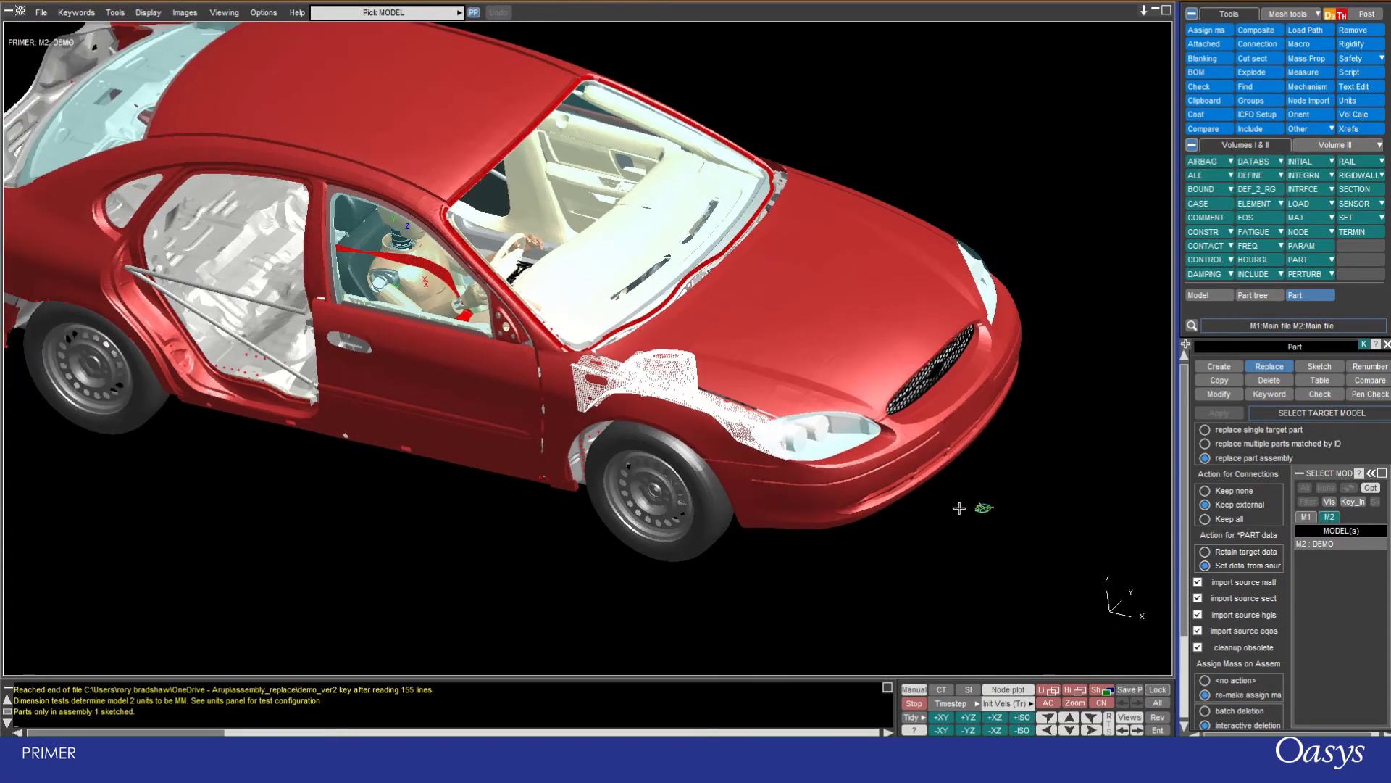
{"action": "scroll", "coordinate": [960, 508], "scroll_direction": "down", "scroll_amount": 2}
{"action": "scroll", "coordinate": [325, 179], "scroll_direction": "up", "scroll_amount": 2}
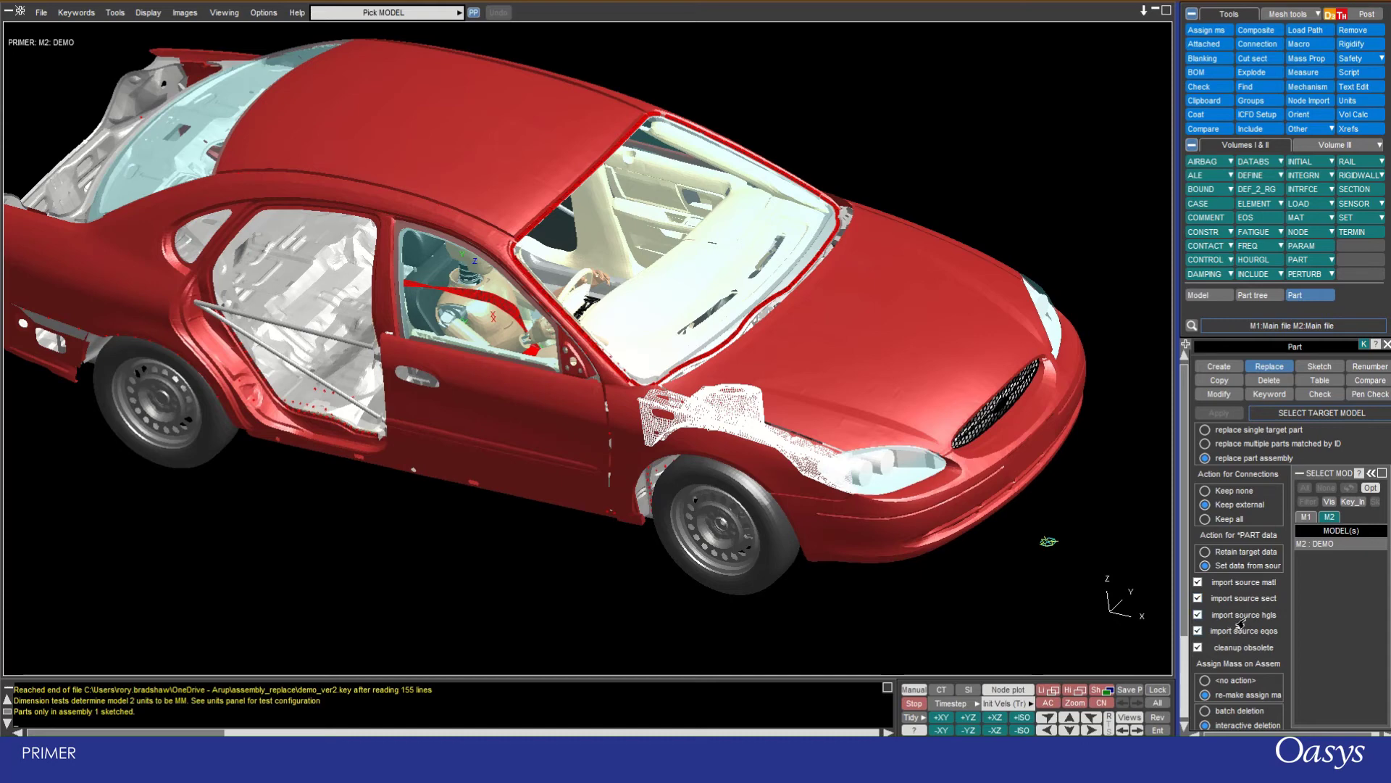
{"action": "left_click", "coordinate": [1203, 552]}
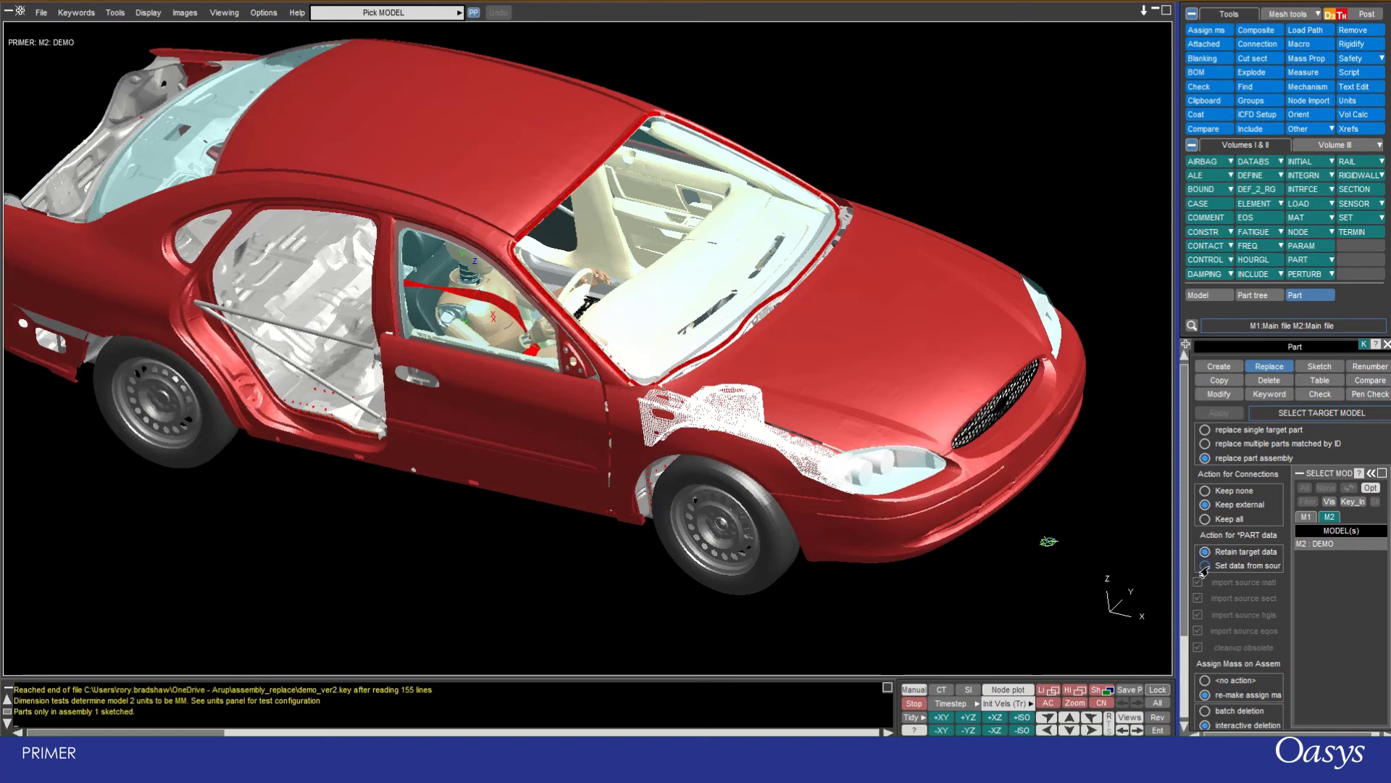
{"action": "left_click", "coordinate": [1203, 567]}
{"action": "scroll", "coordinate": [1201, 572], "scroll_direction": "down", "scroll_amount": 2}
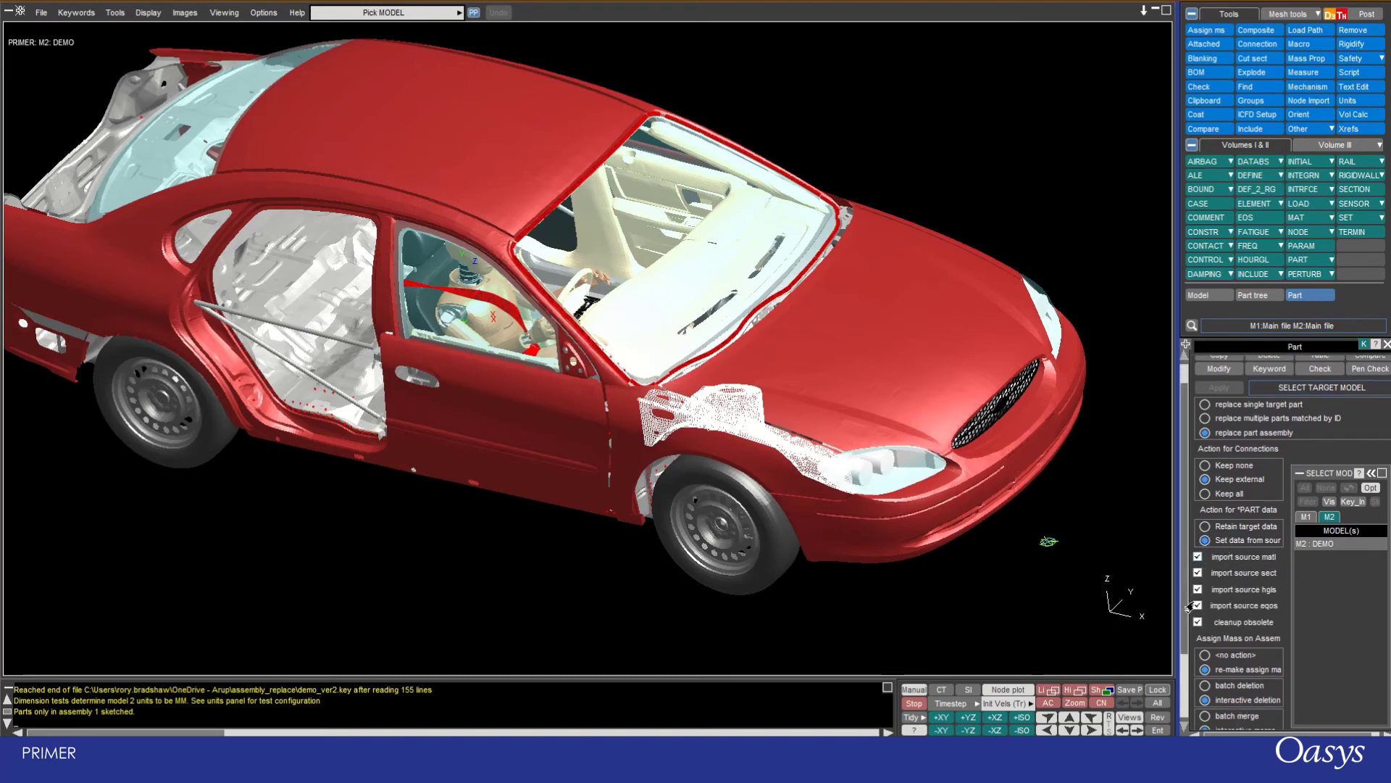
{"action": "scroll", "coordinate": [1218, 540], "scroll_direction": "down", "scroll_amount": 4}
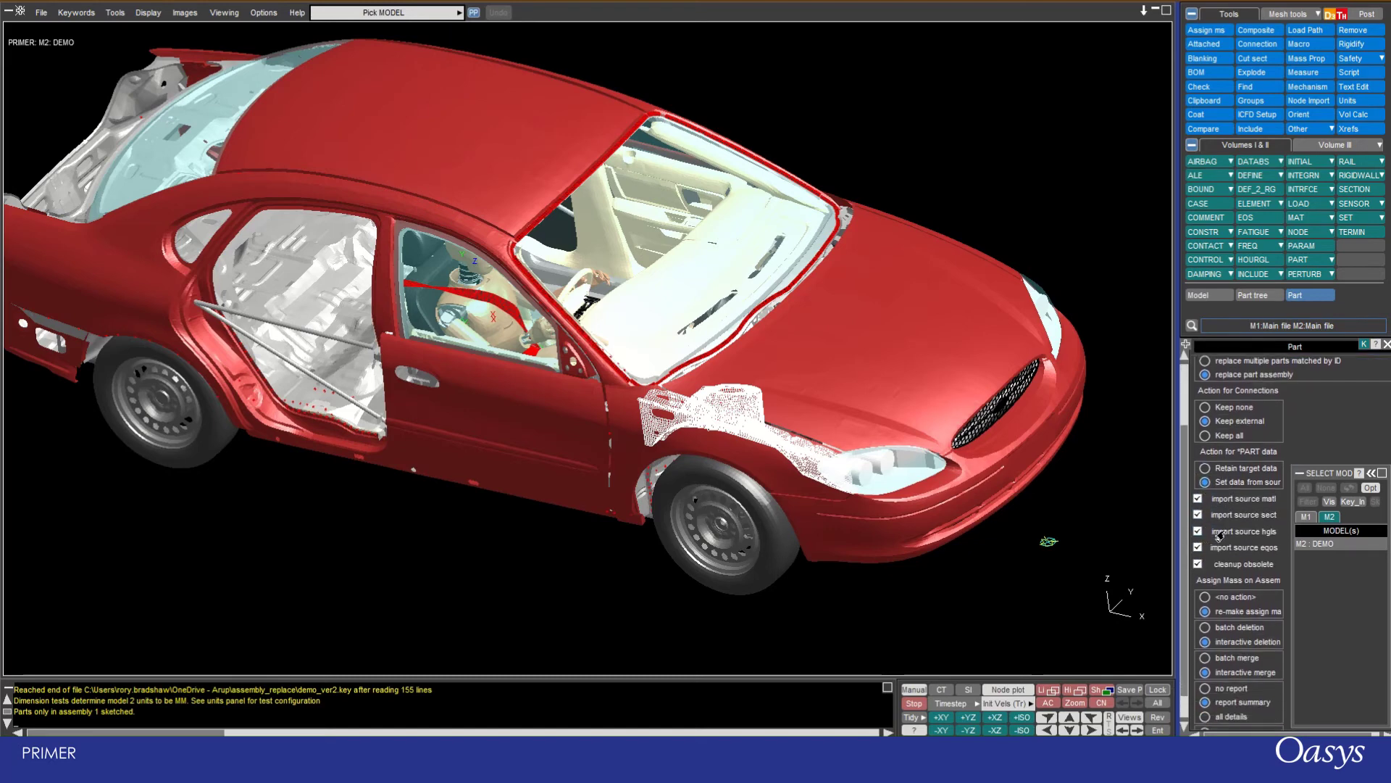
{"action": "left_click", "coordinate": [1196, 499]}
{"action": "left_click", "coordinate": [1198, 499]}
{"action": "scroll", "coordinate": [1268, 500], "scroll_direction": "down", "scroll_amount": 1}
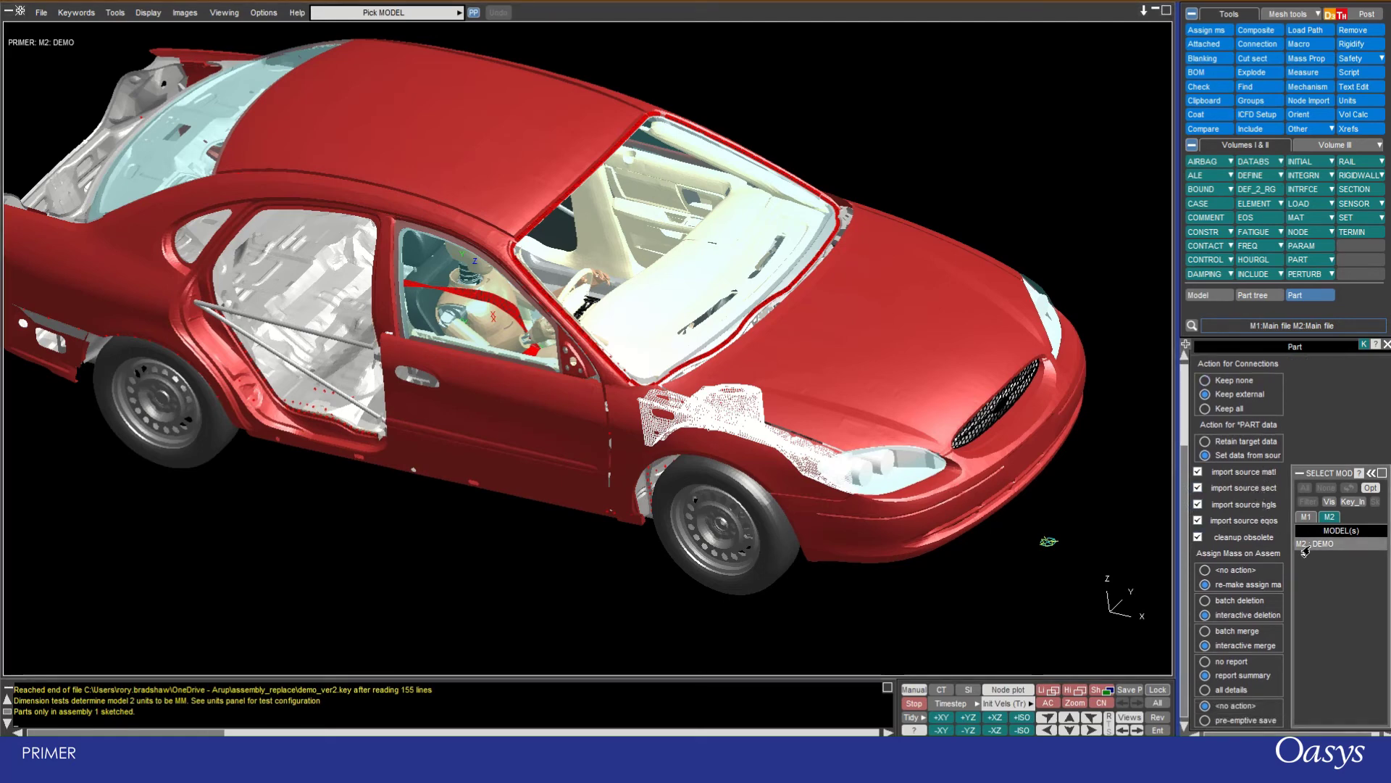
{"action": "scroll", "coordinate": [1275, 415], "scroll_direction": "up", "scroll_amount": 3}
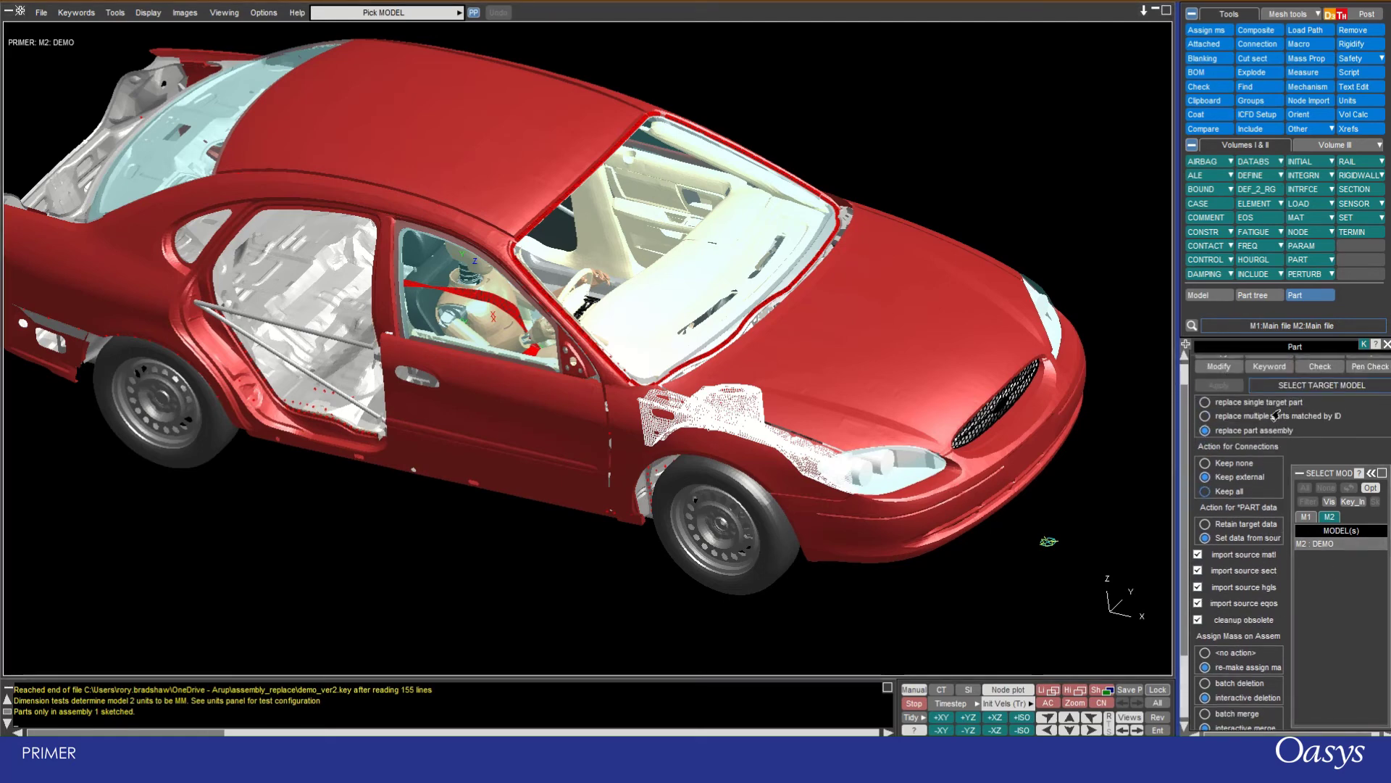
{"action": "scroll", "coordinate": [1276, 415], "scroll_direction": "up", "scroll_amount": 1}
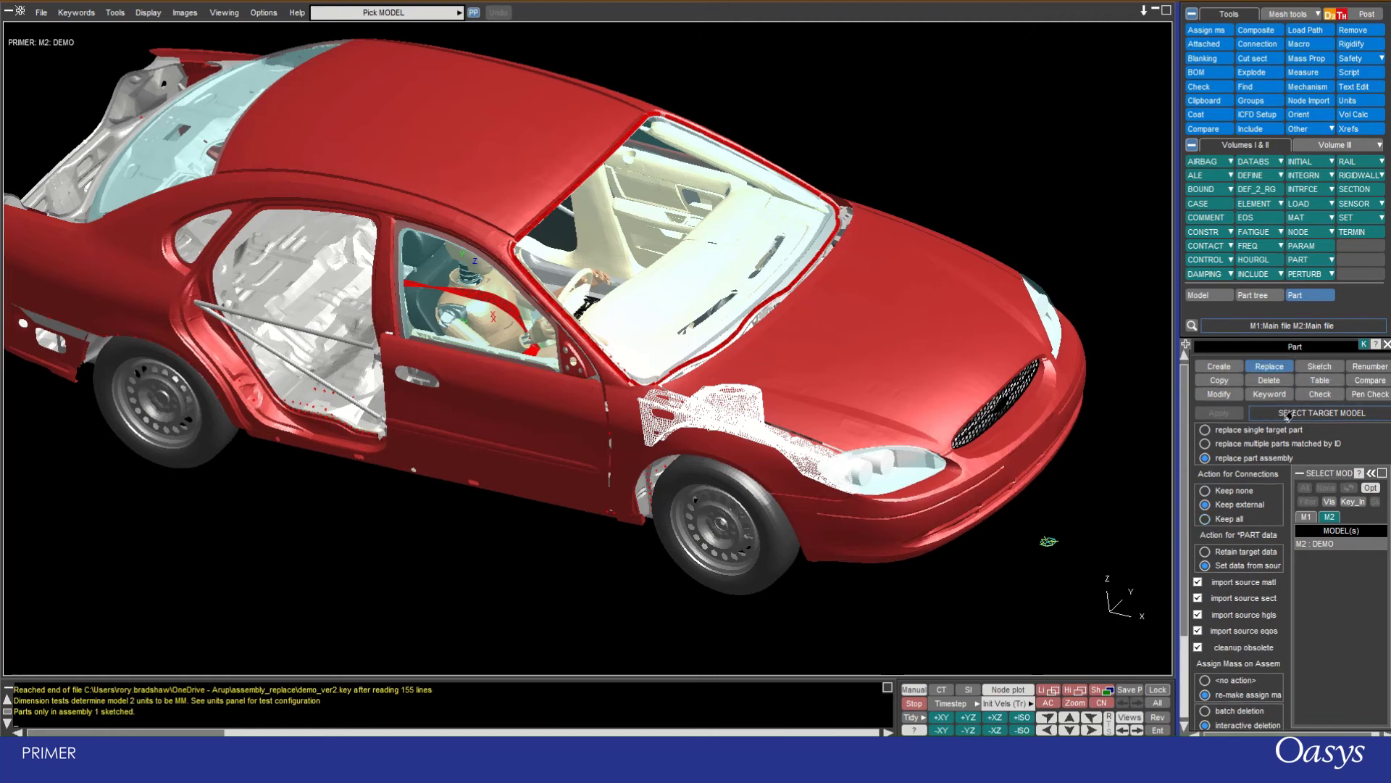
Choose DEMO as the target model and its part tree assembly "parts to replace" as the target parts
{"action": "left_click", "coordinate": [1309, 545]}
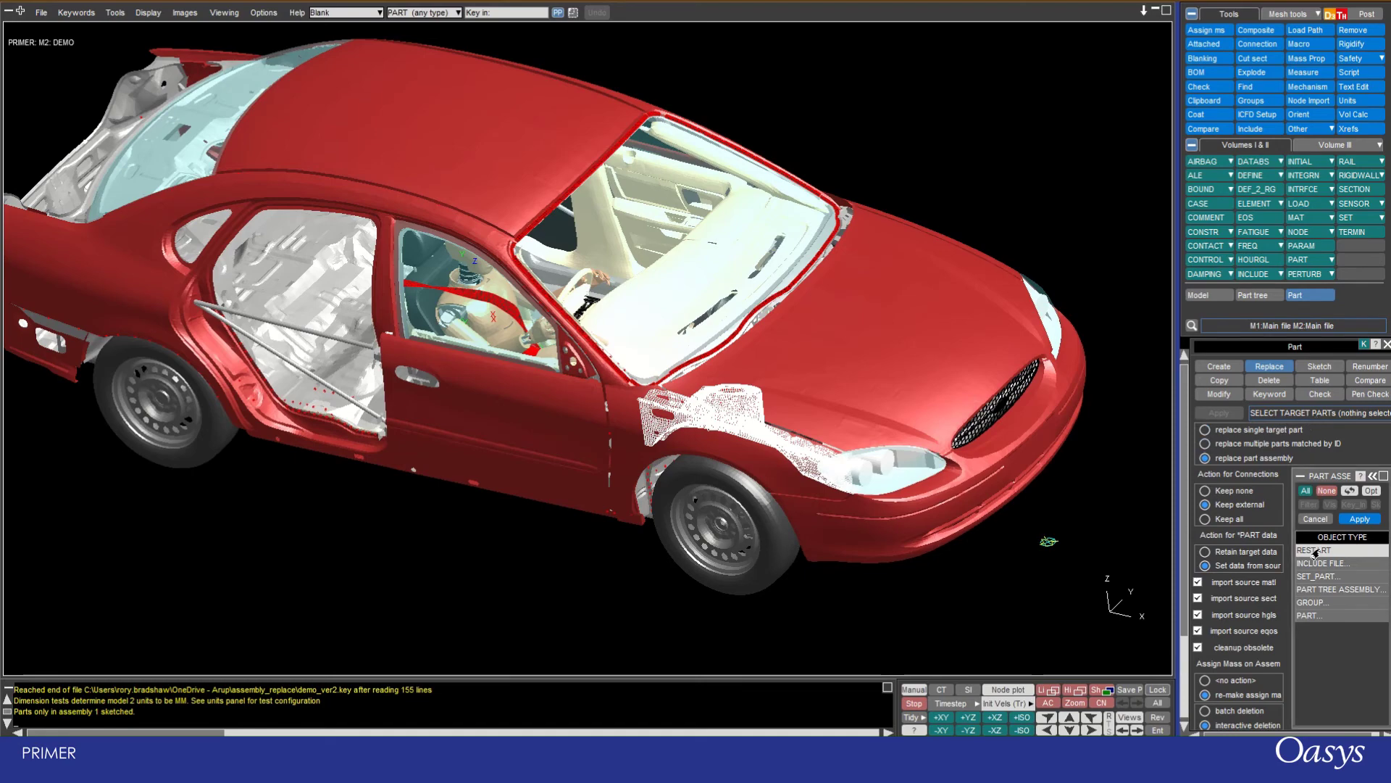
{"action": "left_click", "coordinate": [1319, 590]}
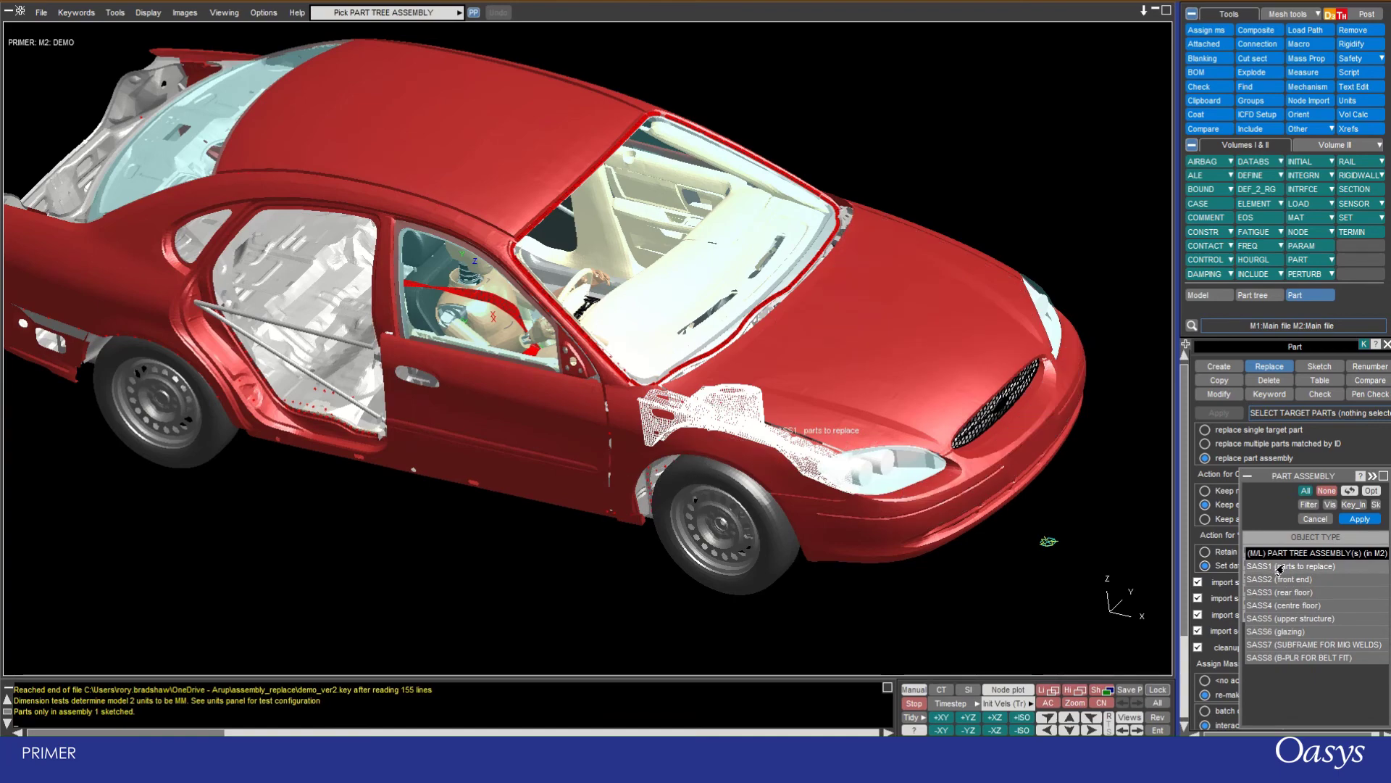
{"action": "left_click", "coordinate": [1280, 568]}
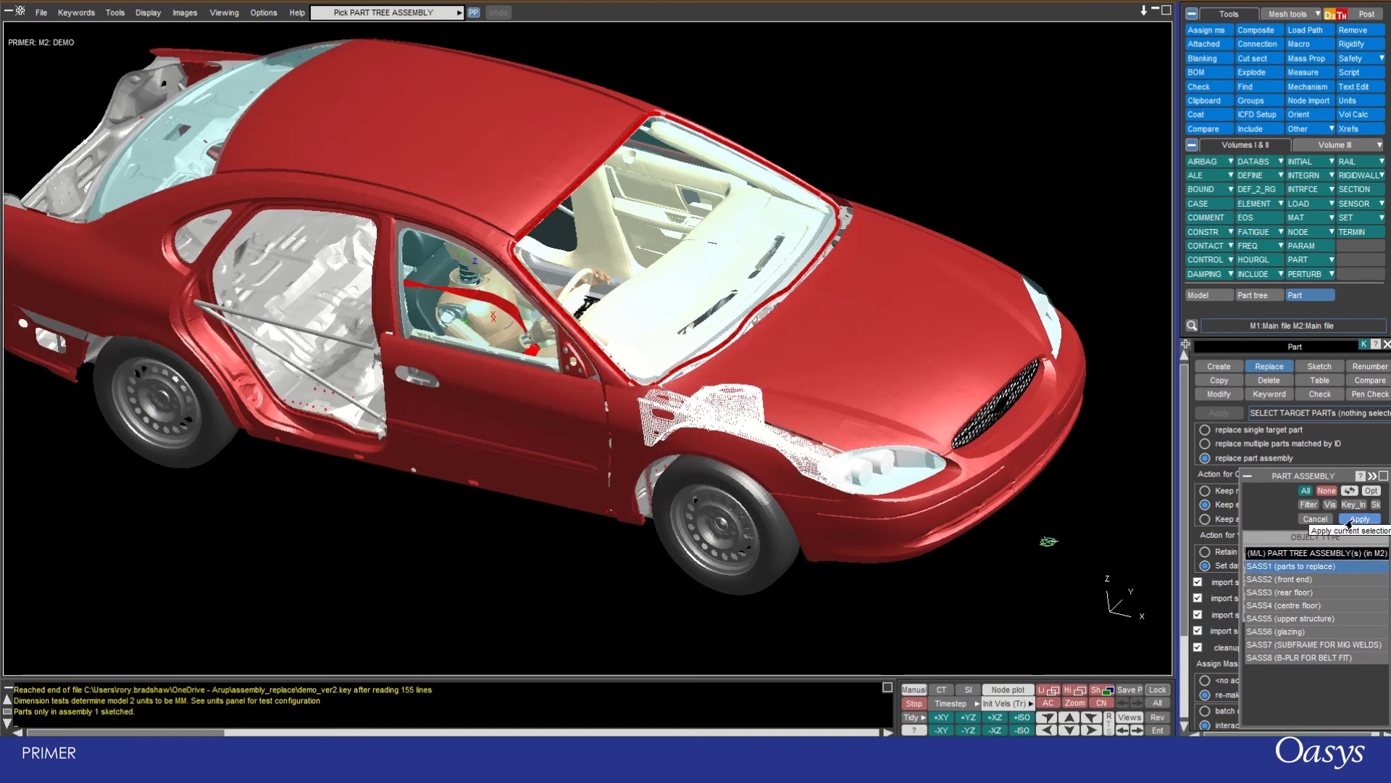
{"action": "left_click", "coordinate": [1349, 520]}
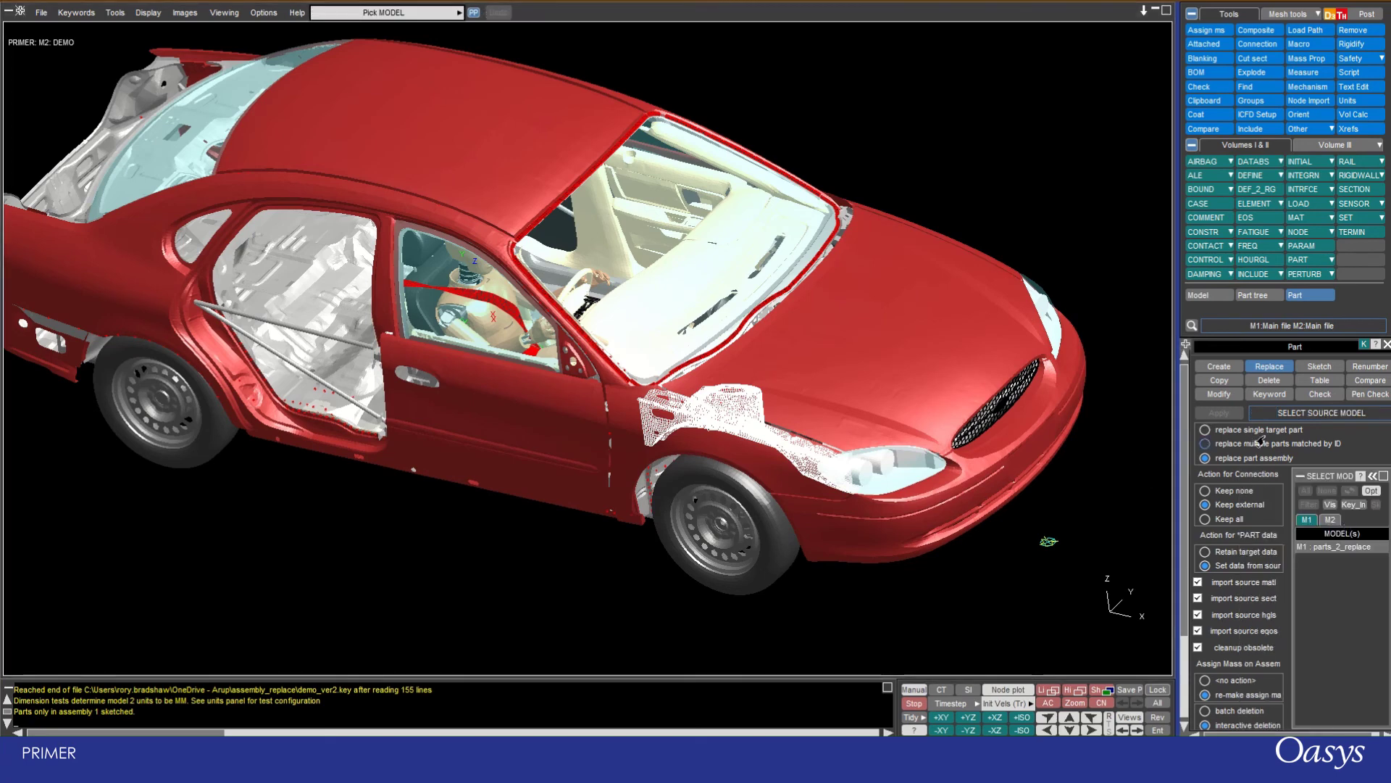
Choose the parts_2_replace model as the source and apply the assembly replacement
{"action": "left_click", "coordinate": [1345, 548]}
{"action": "left_click", "coordinate": [1322, 551]}
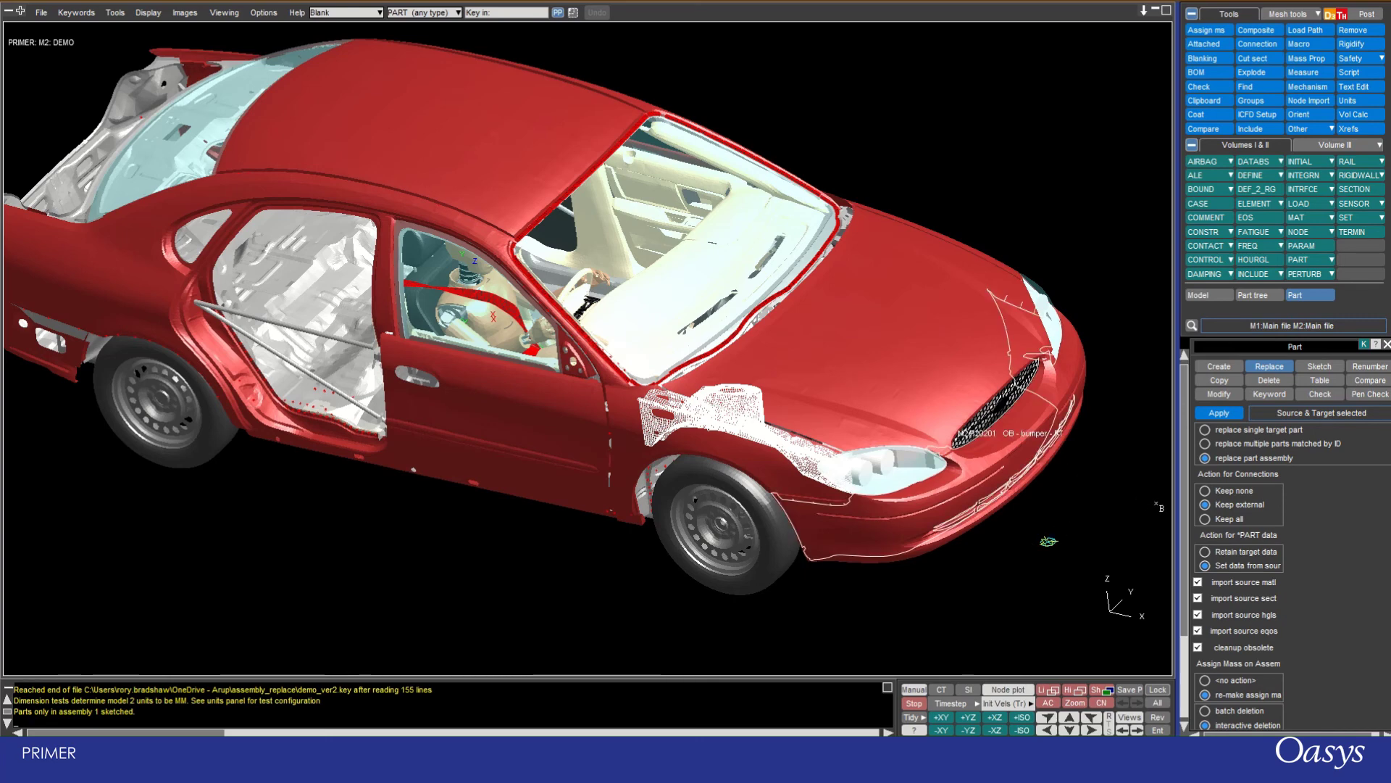
{"action": "left_click", "coordinate": [1217, 413]}
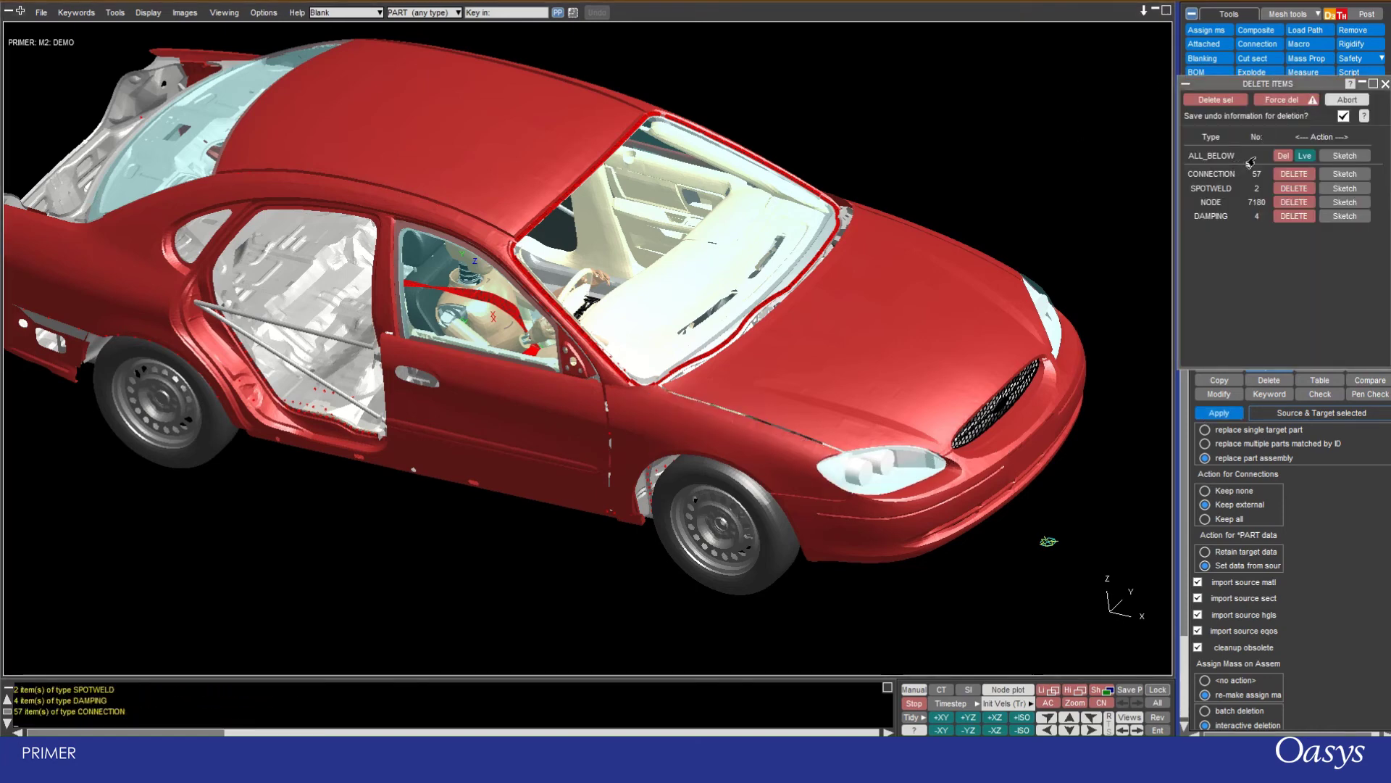
Sketch all the connections, spotwelds, nodes and damping items proposed for deletion, inspect them on the car, and delete them
{"action": "left_click", "coordinate": [1344, 156]}
{"action": "scroll", "coordinate": [875, 318], "scroll_direction": "up", "scroll_amount": 3}
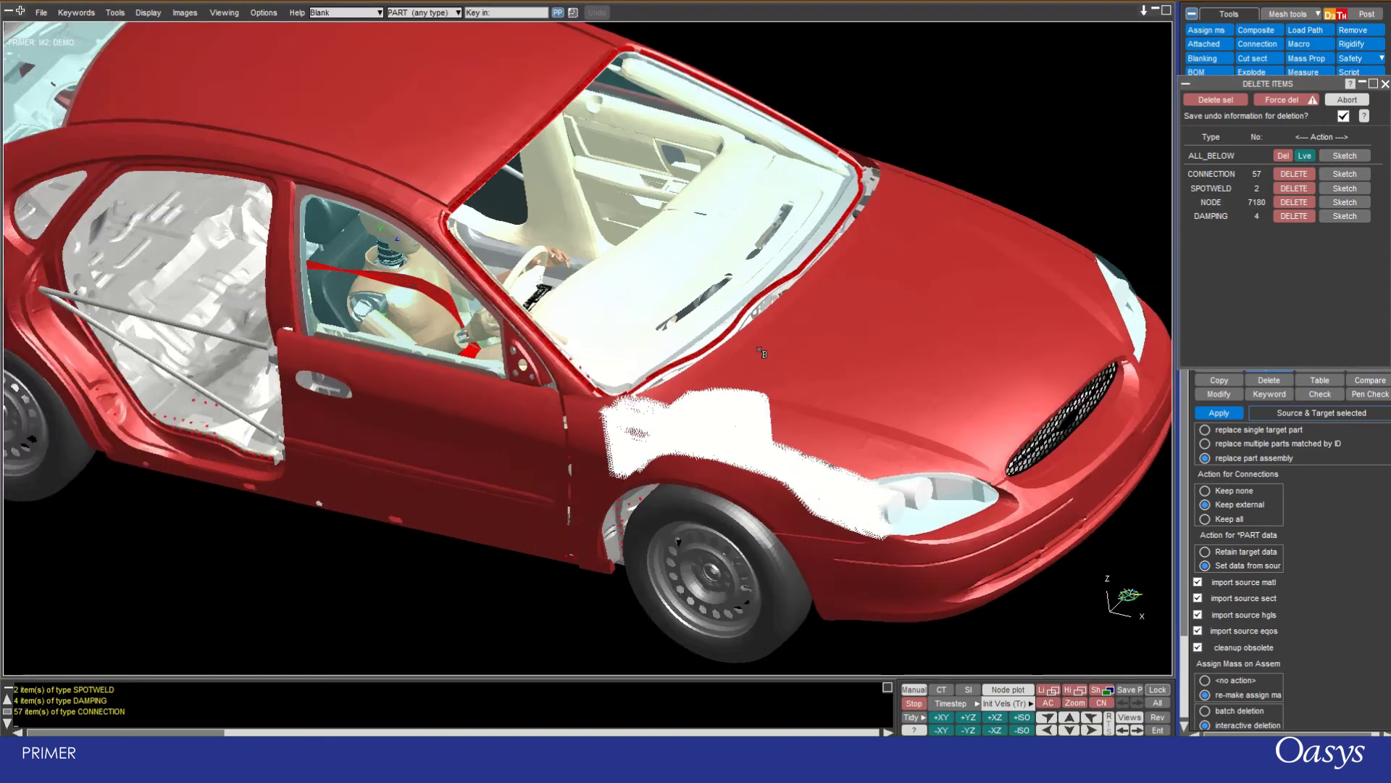
{"action": "scroll", "coordinate": [875, 319], "scroll_direction": "down", "scroll_amount": 1}
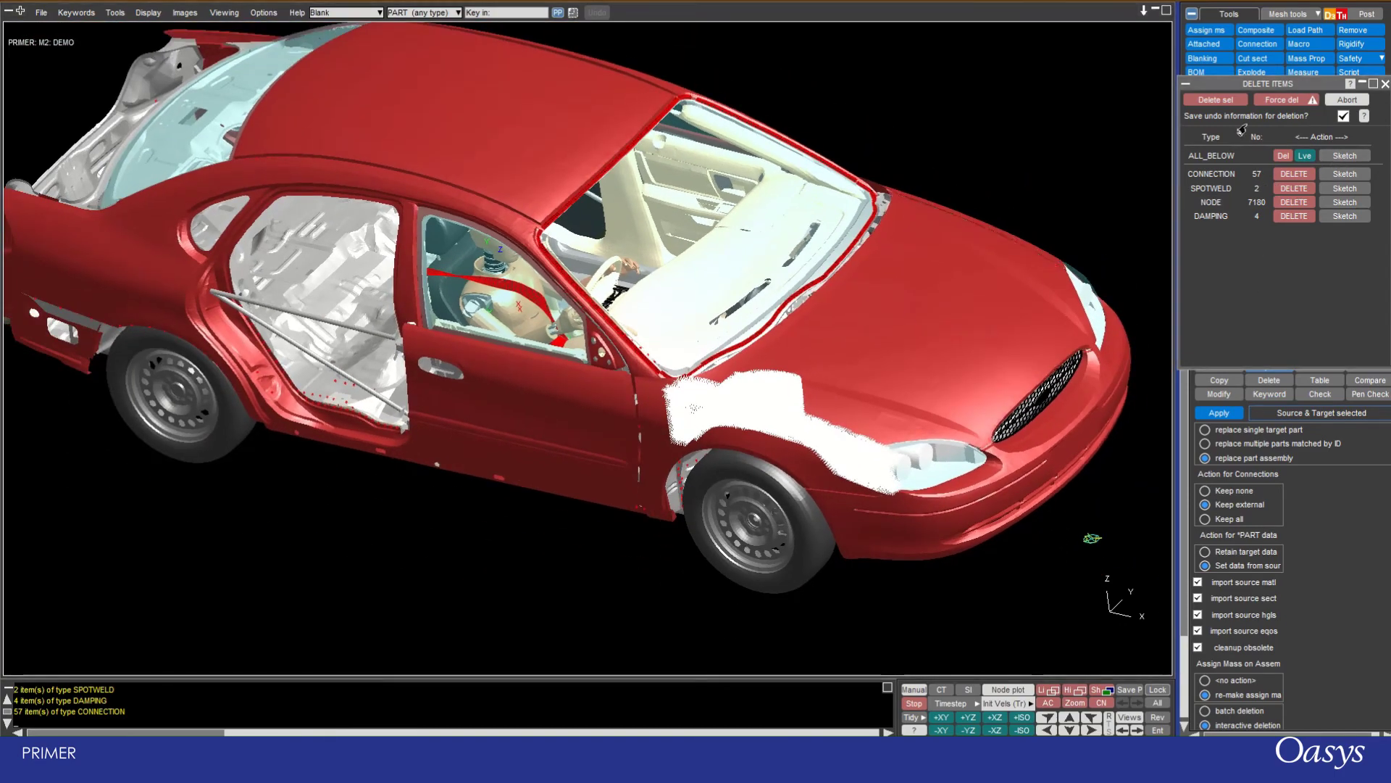
{"action": "left_click", "coordinate": [1203, 100]}
{"action": "left_click", "coordinate": [1217, 100]}
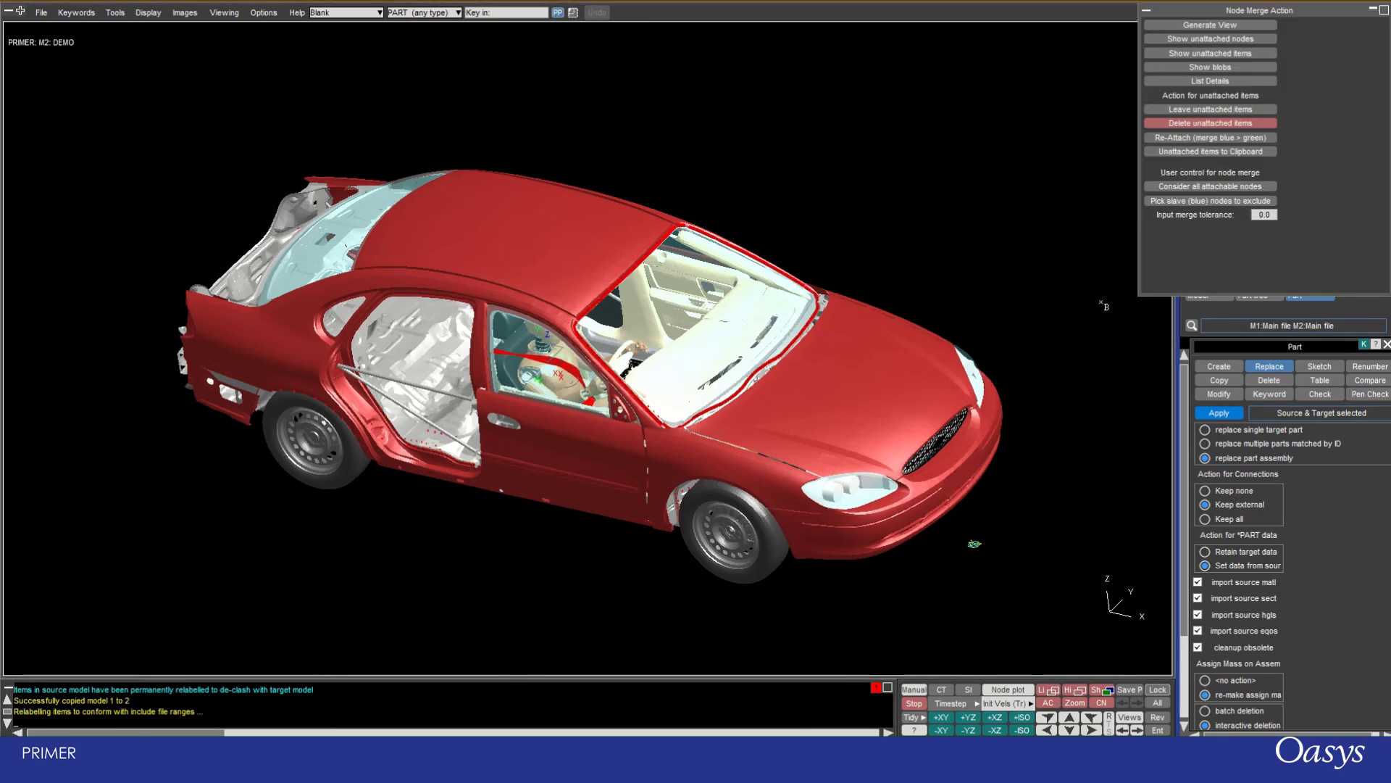
Show blobs at the unattached nodes and generate a view of the local geometry around them
{"action": "left_click", "coordinate": [1210, 68]}
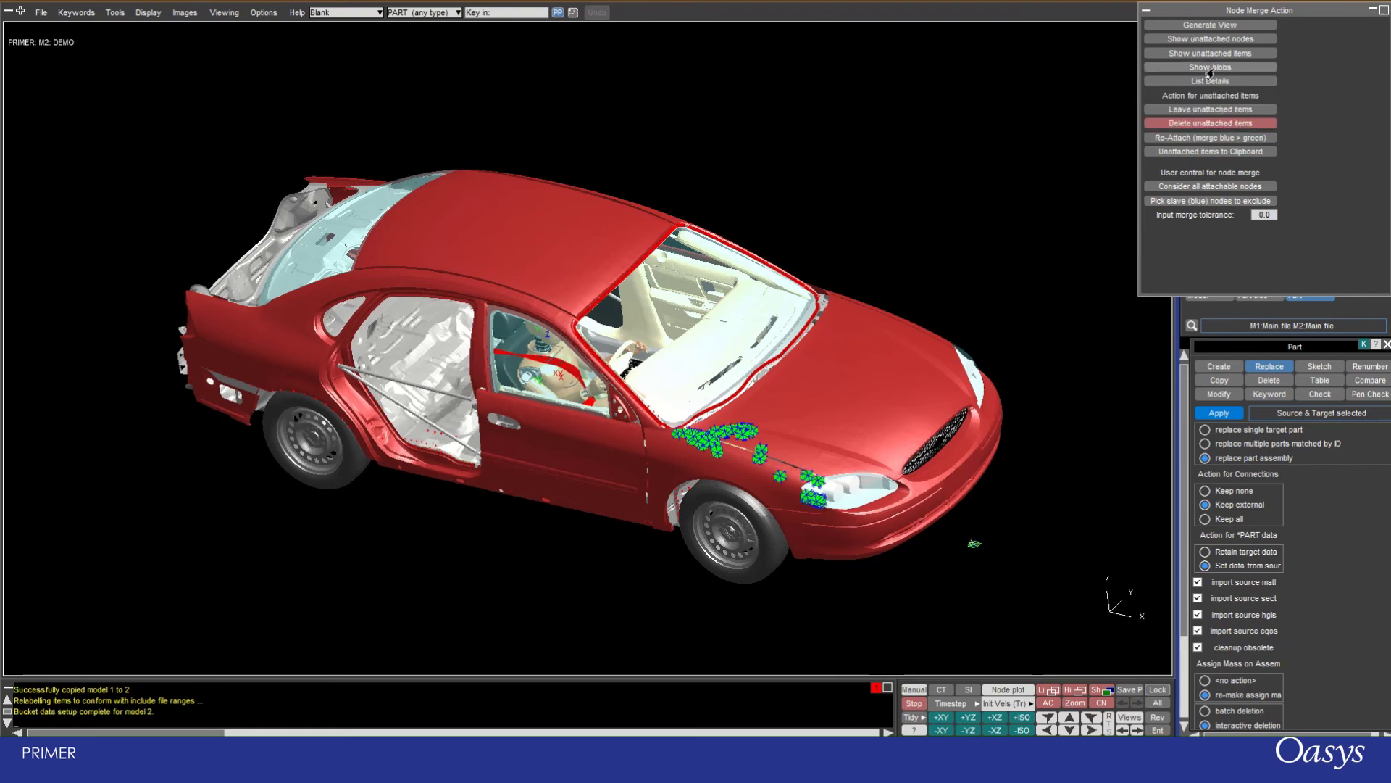
{"action": "scroll", "coordinate": [823, 406], "scroll_direction": "up", "scroll_amount": 6}
{"action": "scroll", "coordinate": [745, 500], "scroll_direction": "up", "scroll_amount": 5}
{"action": "left_click_drag", "start_coordinate": [745, 500], "coordinate": [702, 392], "text": "shift"}
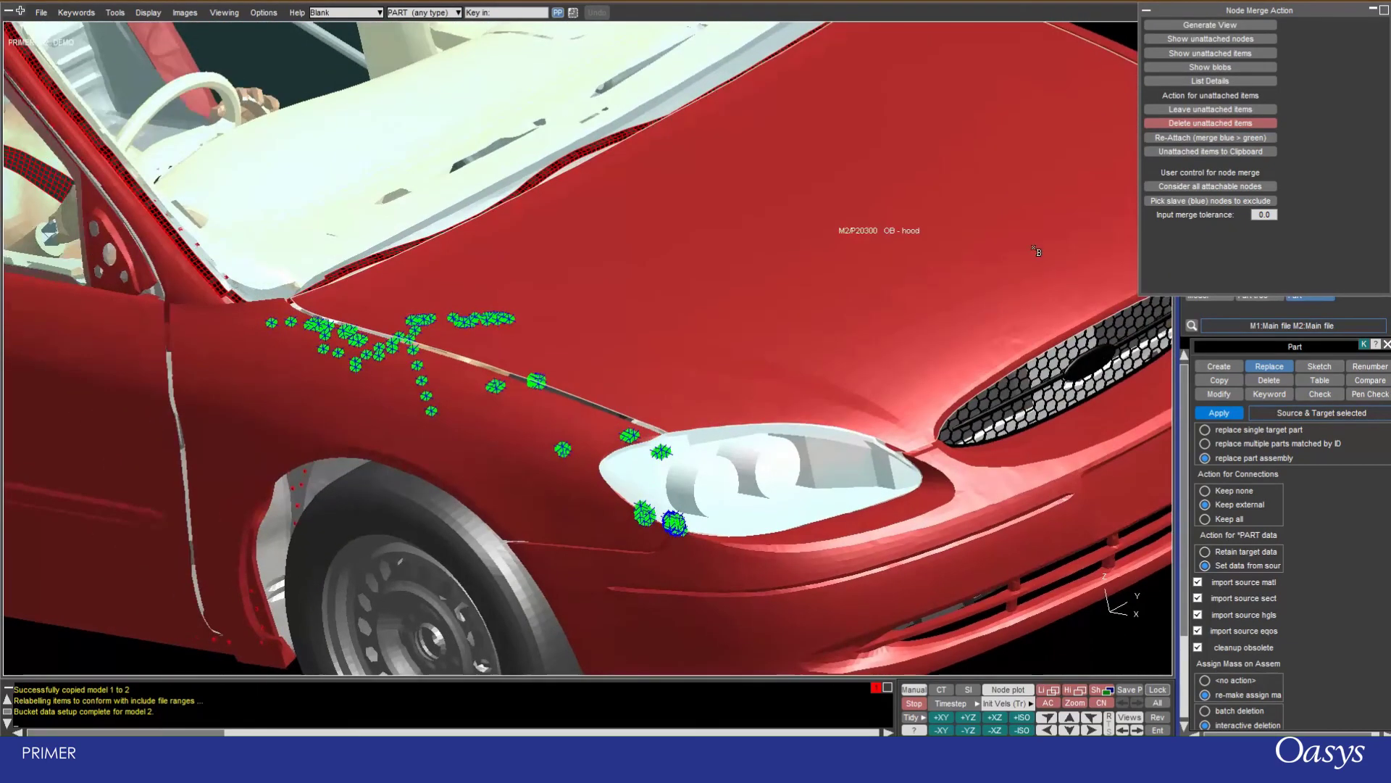
{"action": "left_click", "coordinate": [1213, 24]}
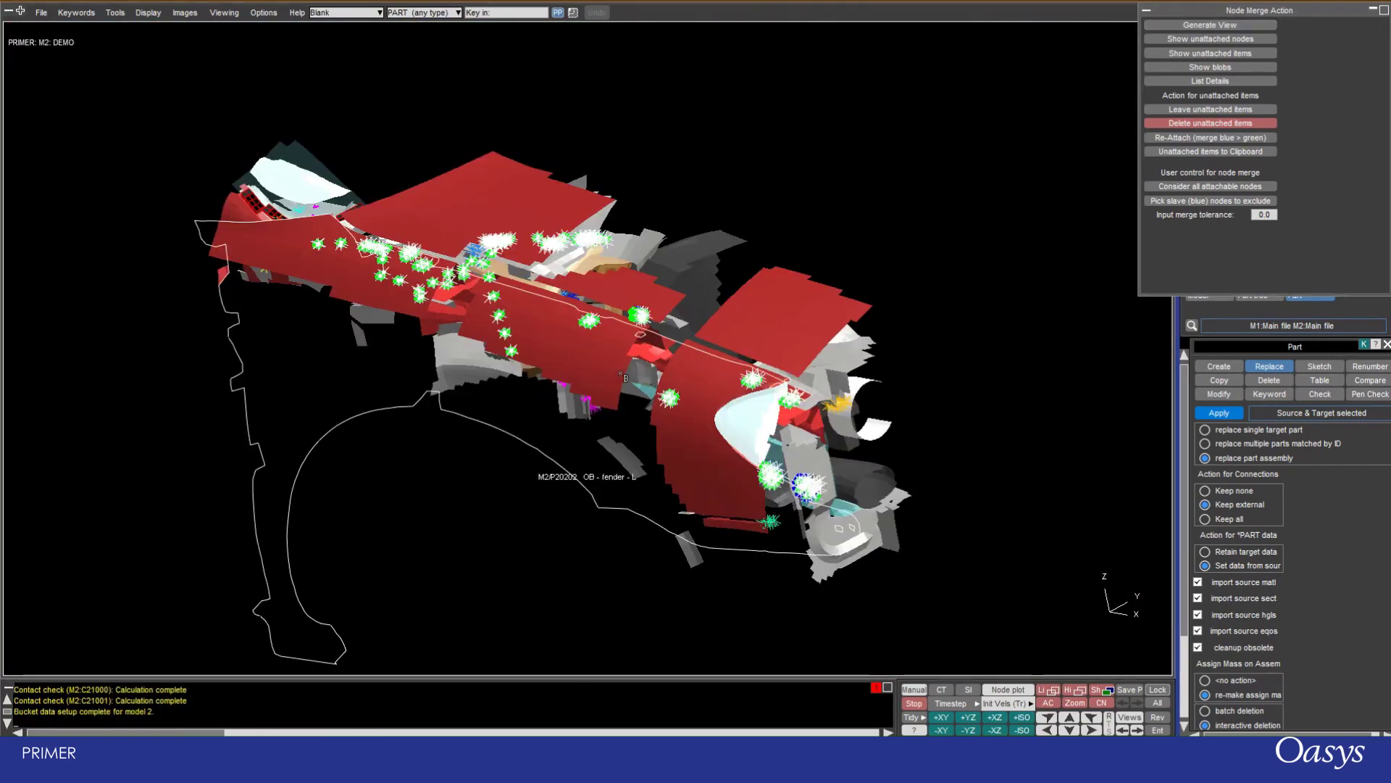
Isolate the front wheel well part P21001 together with the sketched merge nodes
{"action": "left_click_drag", "start_coordinate": [675, 332], "coordinate": [786, 435], "text": "shift"}
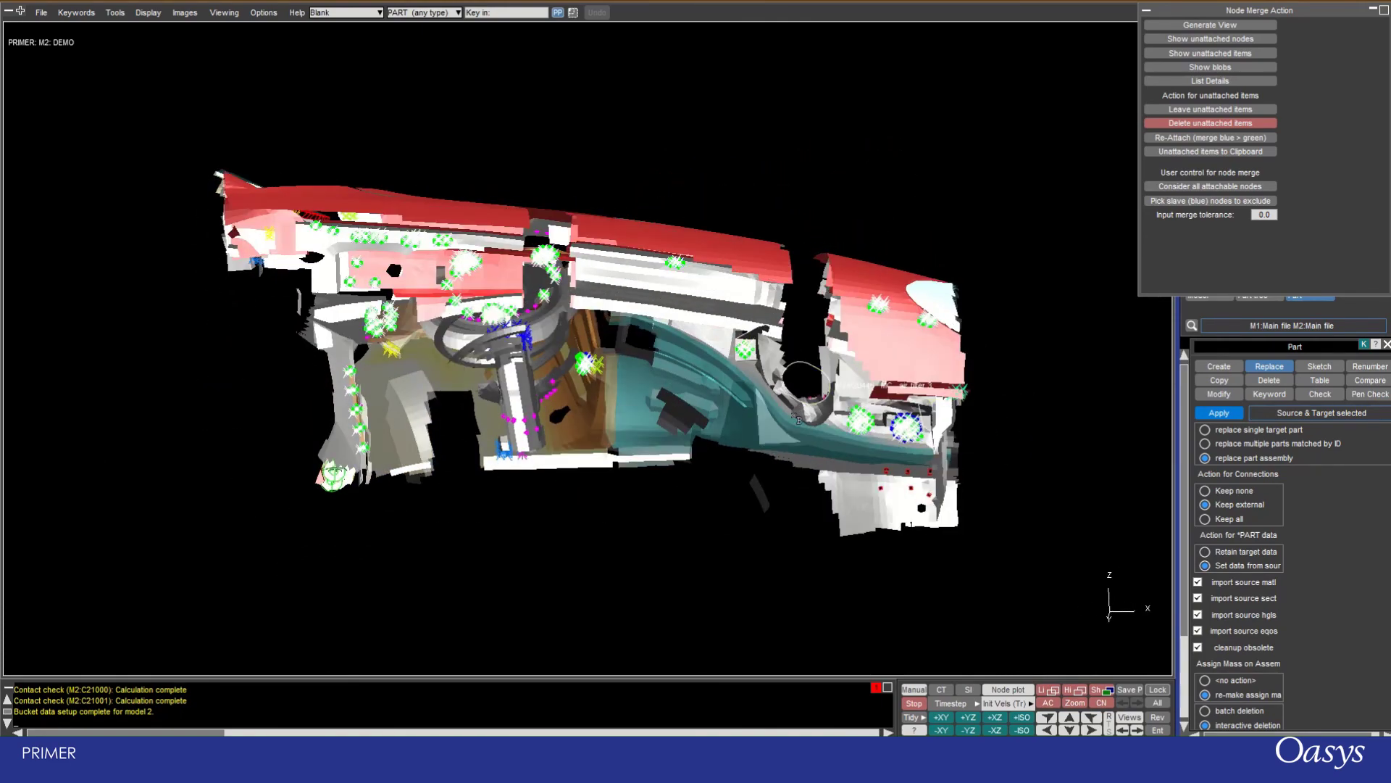
{"action": "right_click", "coordinate": [786, 434]}
{"action": "left_click", "coordinate": [797, 489]}
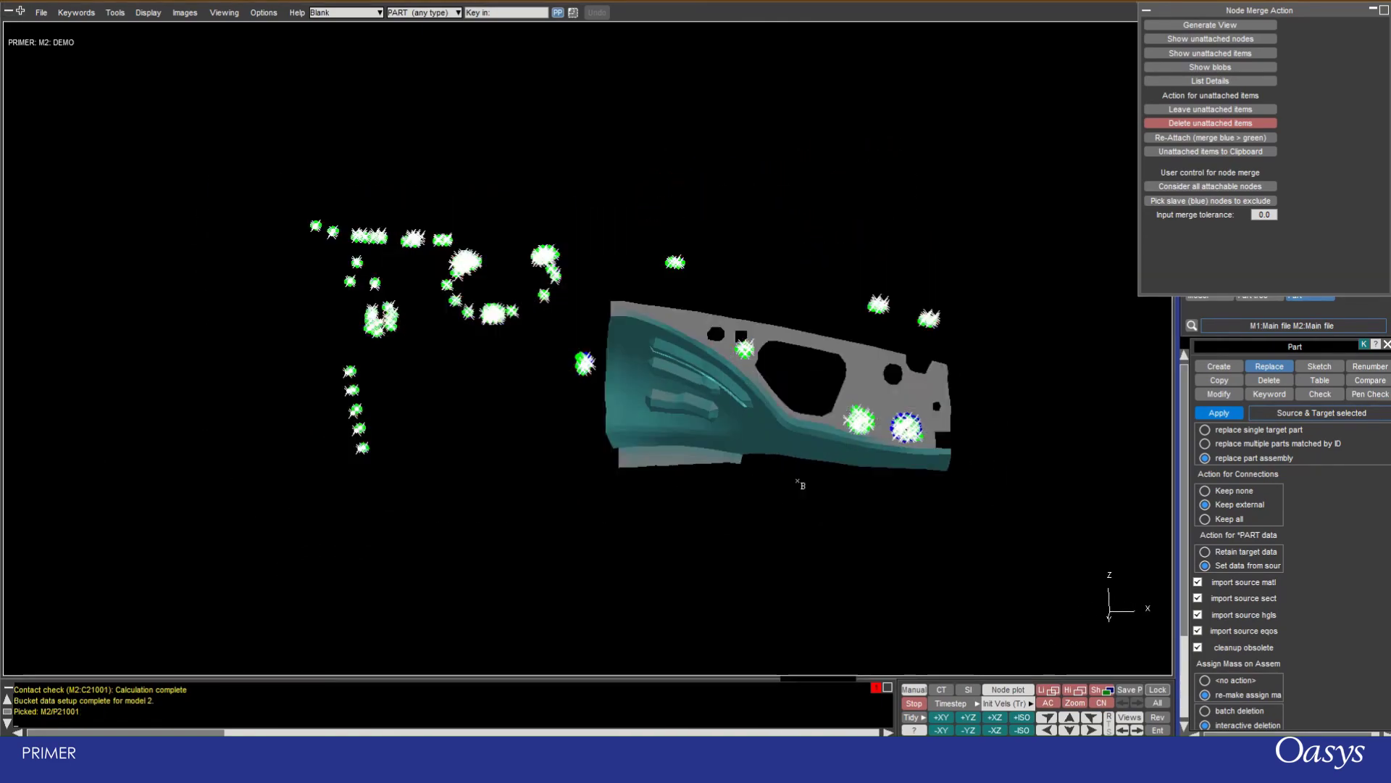
Inspect the blue and green nodes around the wheel well's two small holes, and re-attach the unattached items by merging blue to green
{"action": "left_click_drag", "start_coordinate": [777, 371], "coordinate": [302, 390], "text": "shift"}
{"action": "scroll", "coordinate": [301, 389], "scroll_direction": "up", "scroll_amount": 7}
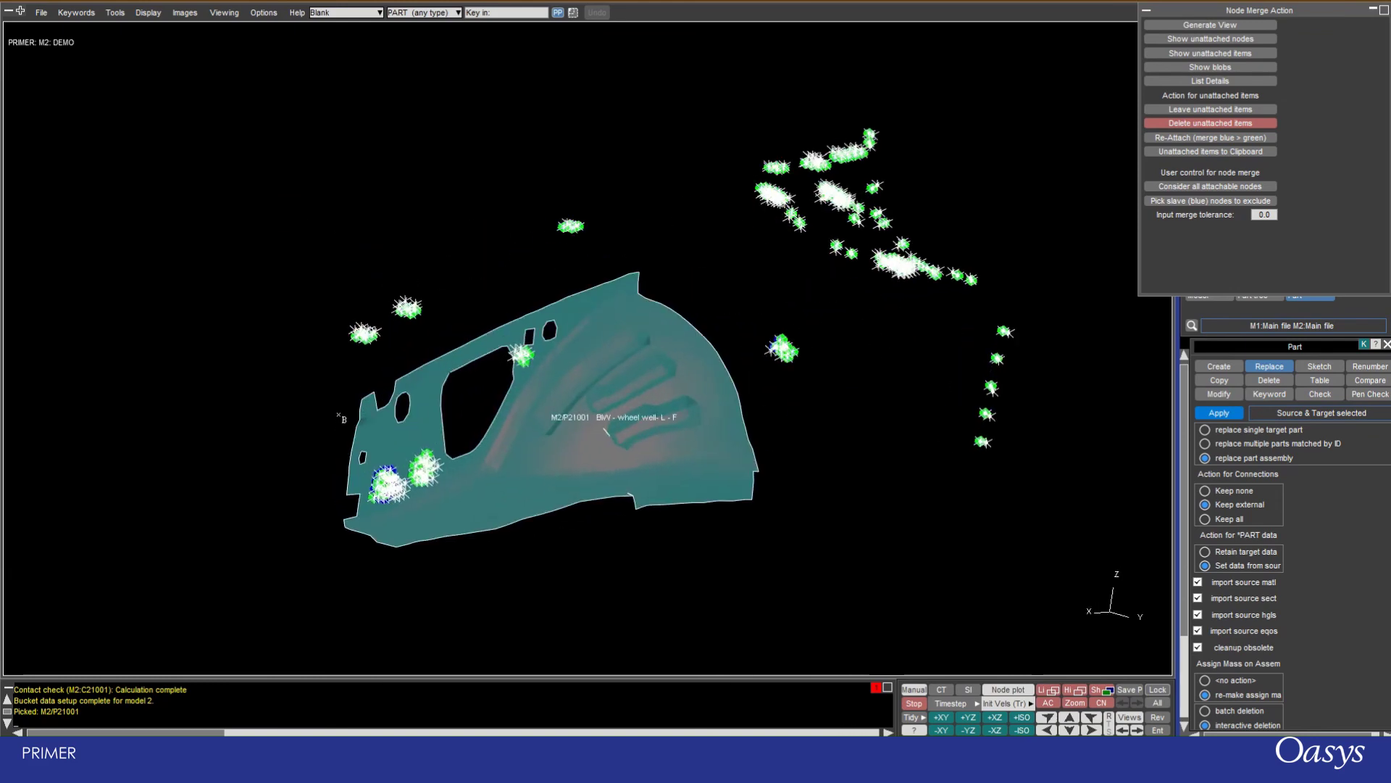
{"action": "scroll", "coordinate": [375, 529], "scroll_direction": "up", "scroll_amount": 10}
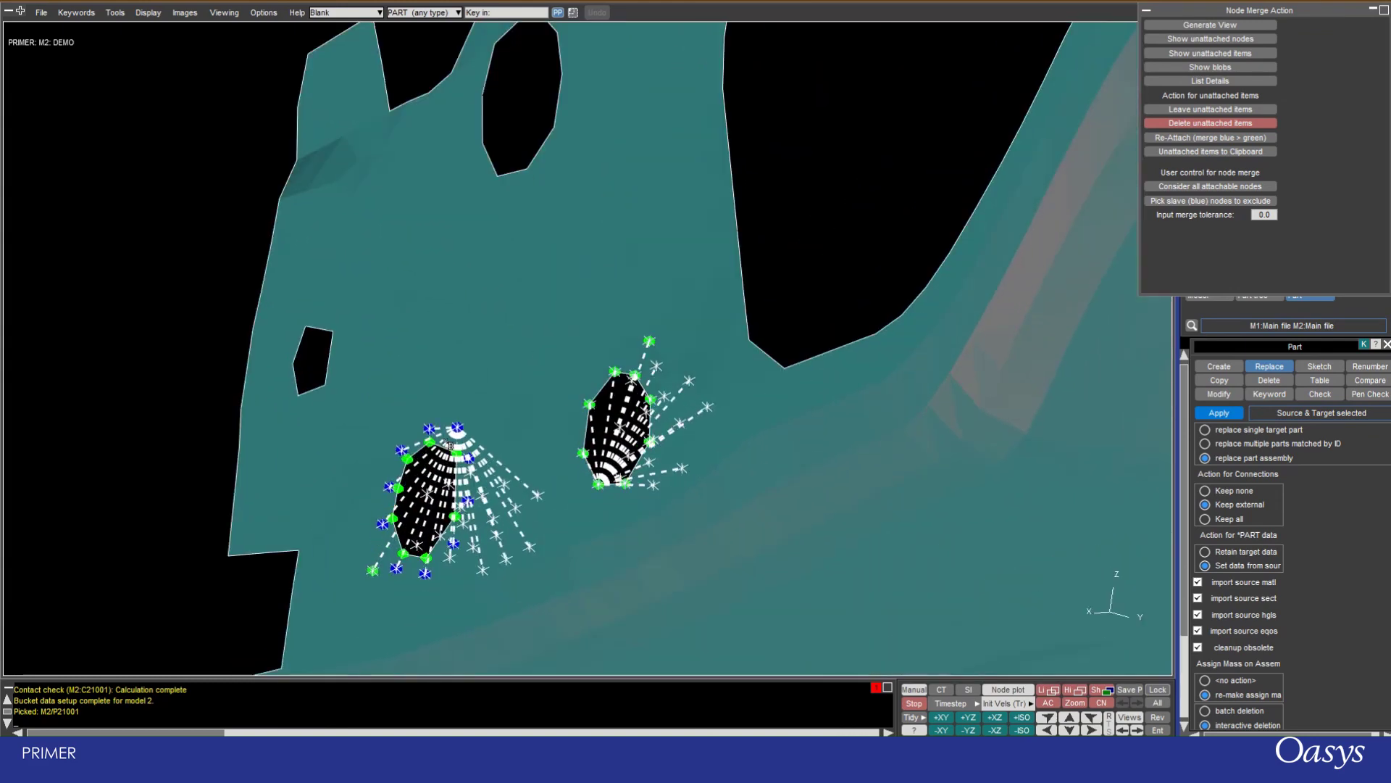
{"action": "middle_click_drag", "start_coordinate": [448, 444], "coordinate": [567, 423], "text": "shift"}
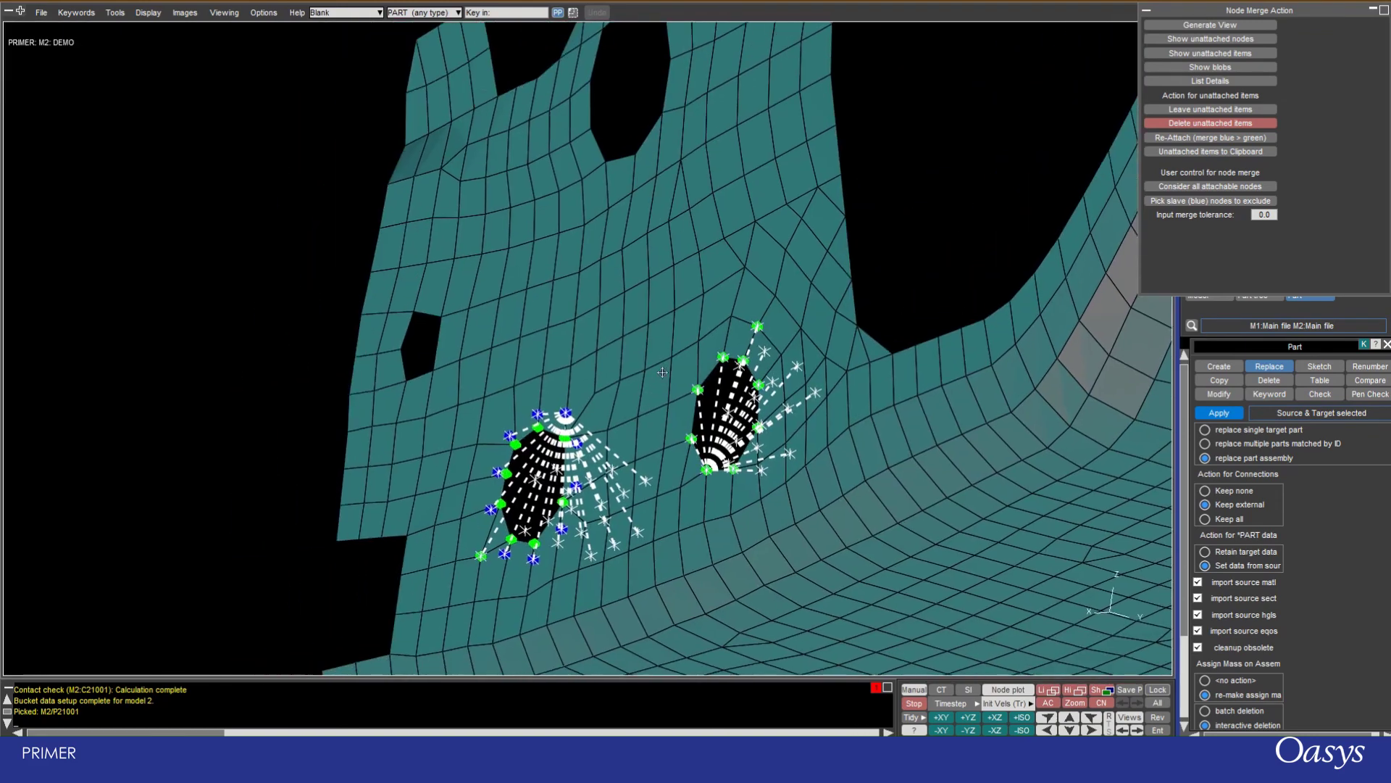
{"action": "mouse_move", "coordinate": [567, 422]}
{"action": "left_mouse_down", "text": "shift"}
{"action": "mouse_move", "coordinate": [504, 336]}
{"action": "mouse_move", "coordinate": [258, 447]}
{"action": "left_mouse_up", "text": "shift"}
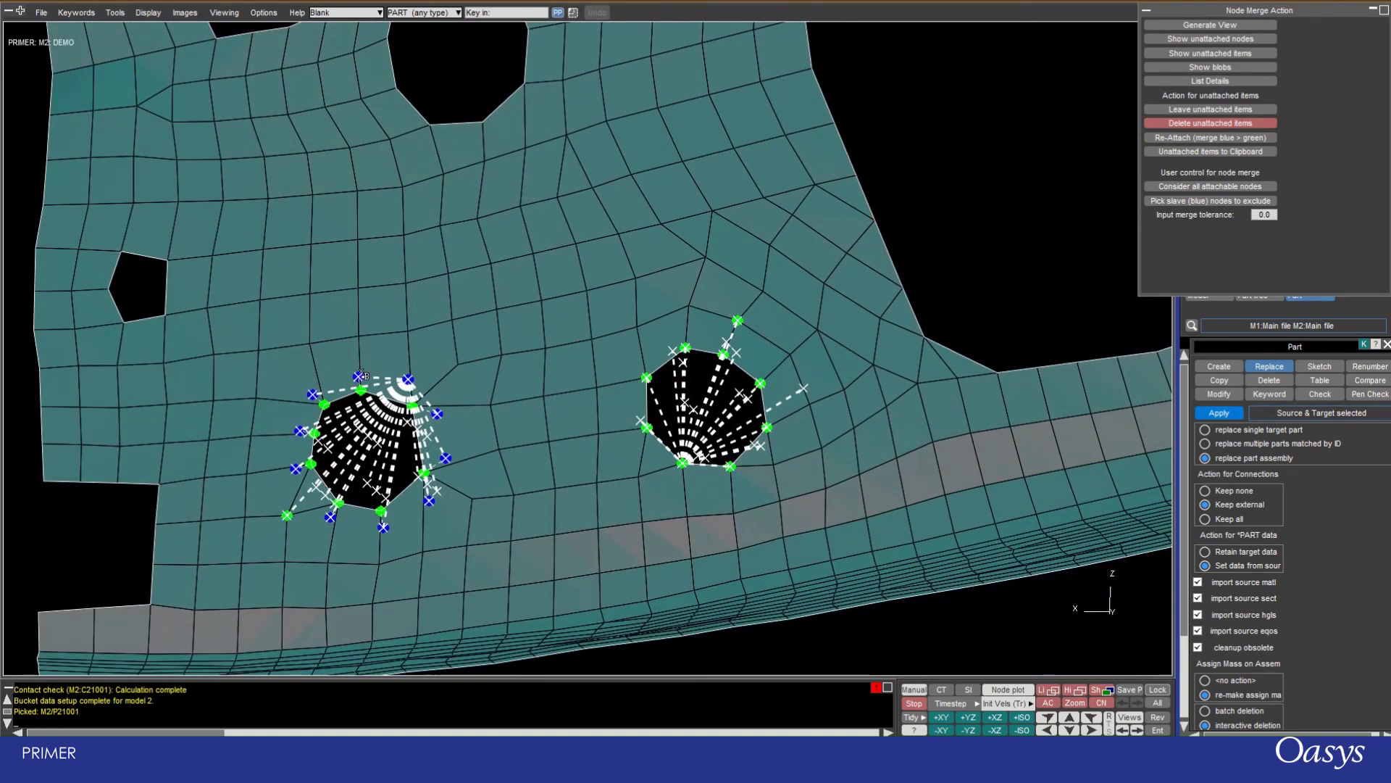
{"action": "scroll", "coordinate": [357, 375], "scroll_direction": "up", "scroll_amount": 3}
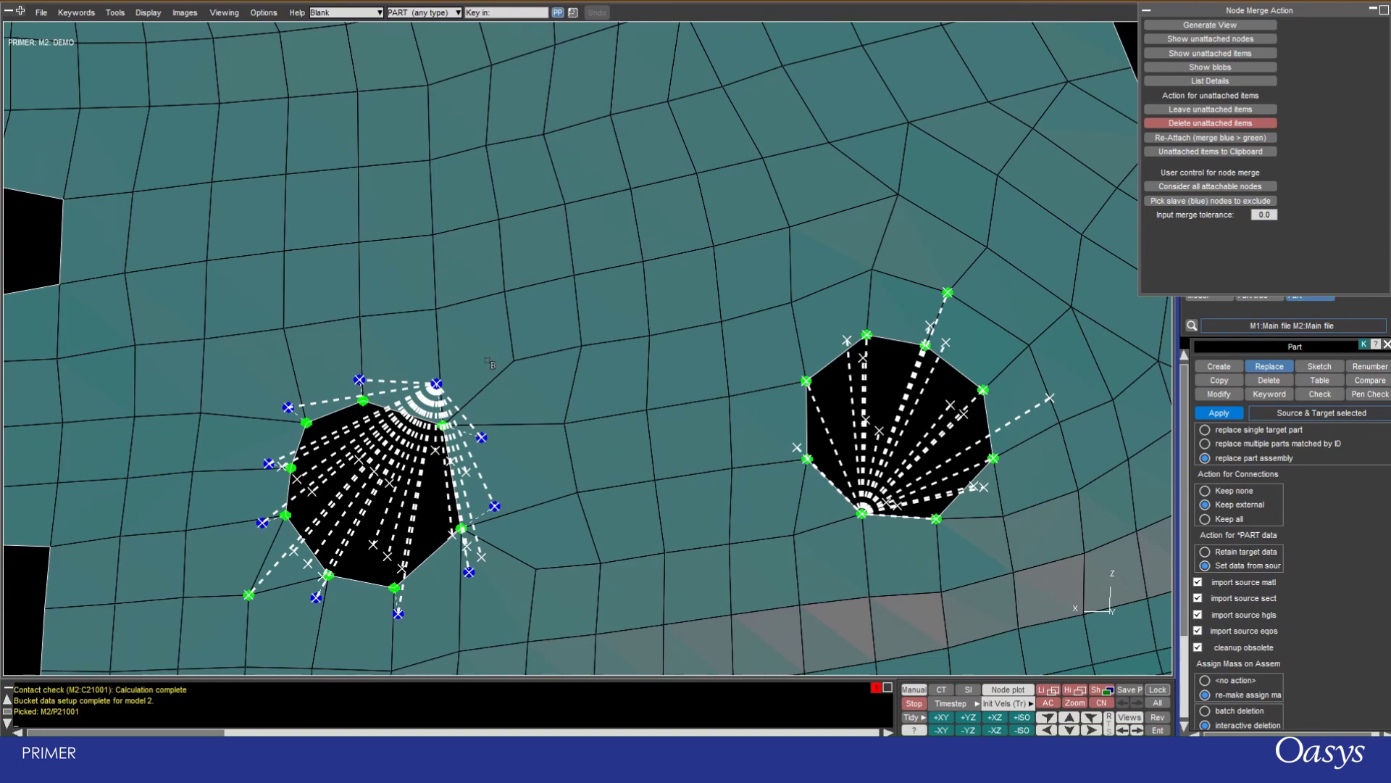
{"action": "scroll", "coordinate": [487, 360], "scroll_direction": "down", "scroll_amount": 3}
{"action": "left_click_drag", "start_coordinate": [464, 362], "coordinate": [505, 397], "text": "shift"}
{"action": "scroll", "coordinate": [509, 395], "scroll_direction": "down", "scroll_amount": 5}
{"action": "scroll", "coordinate": [508, 393], "scroll_direction": "up", "scroll_amount": 3}
{"action": "middle_click_drag", "start_coordinate": [555, 354], "coordinate": [480, 364], "text": "shift"}
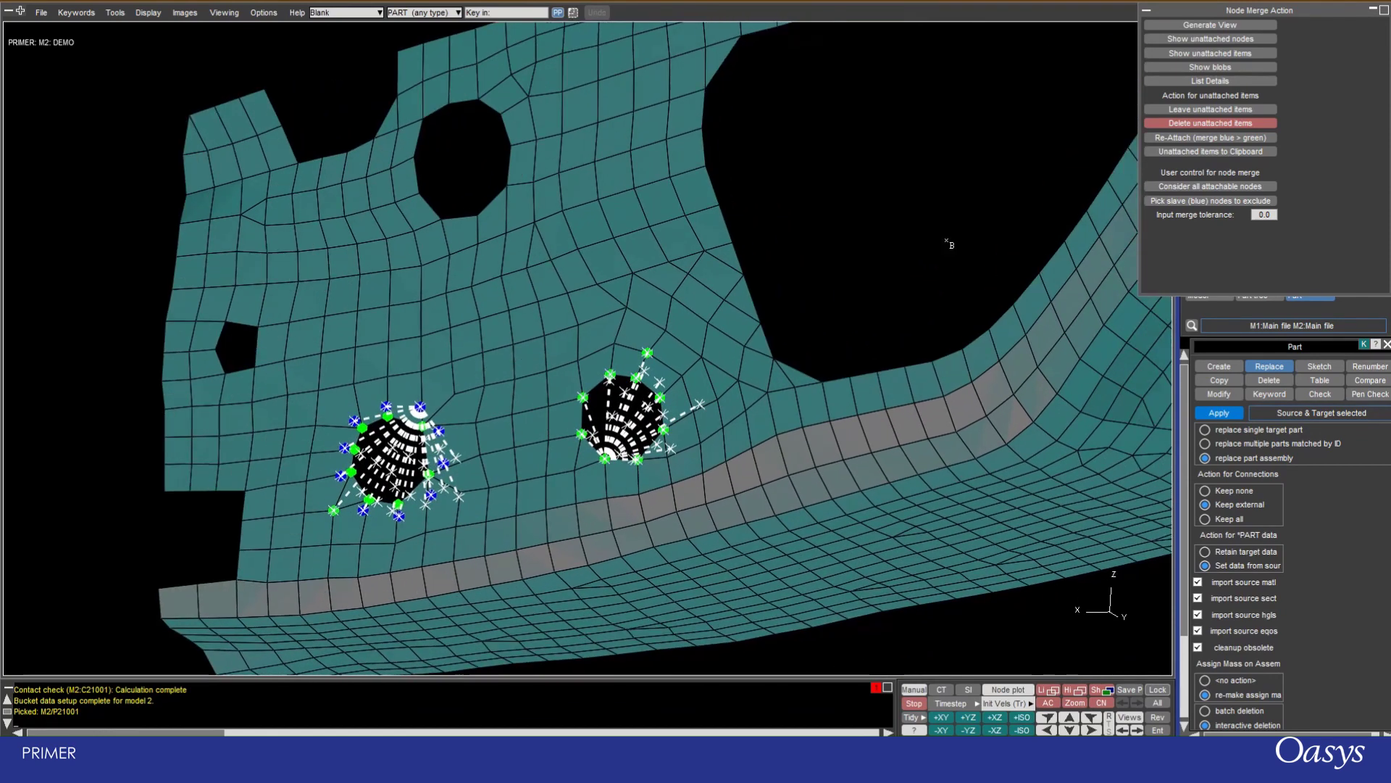
{"action": "left_click", "coordinate": [1177, 138]}
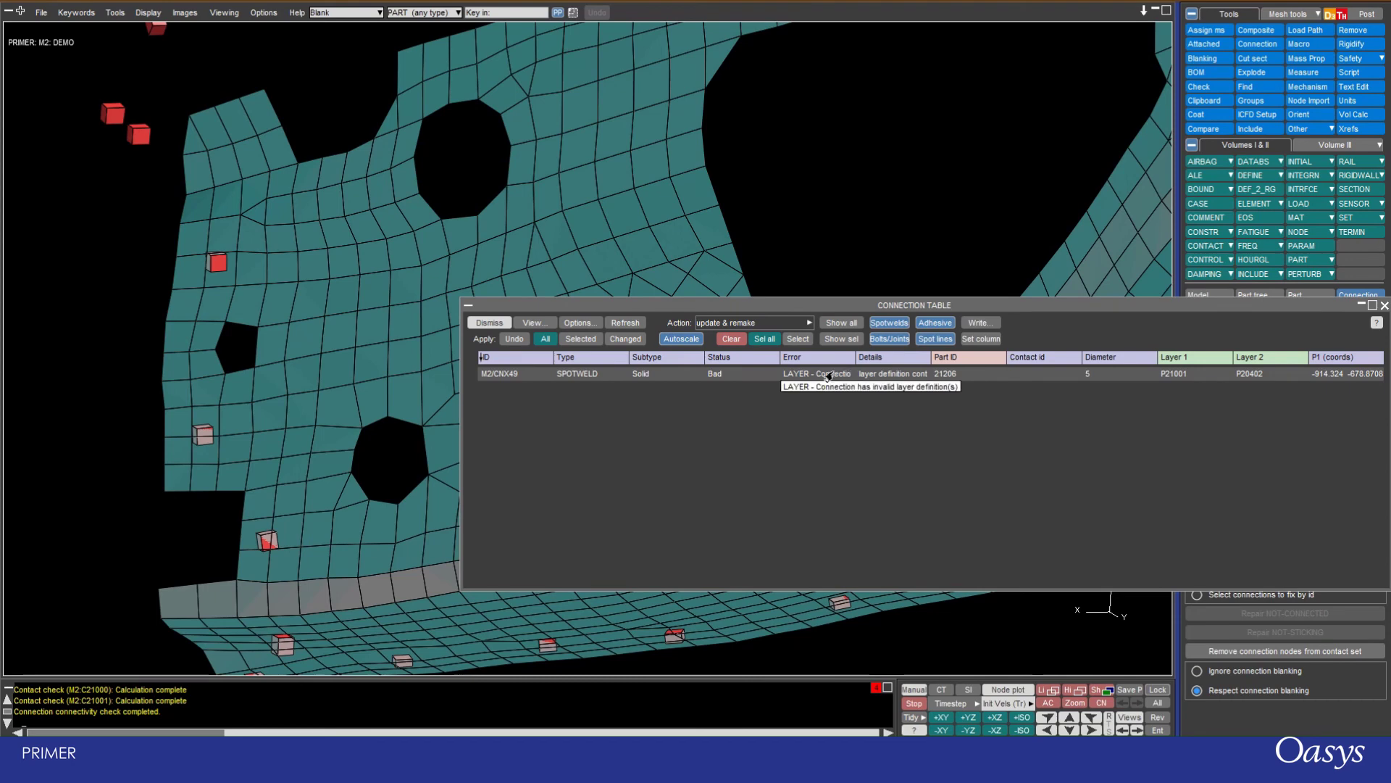
Sketch the bad spotweld connection from the connection table and locate it on the wheel well
{"action": "left_click", "coordinate": [717, 375]}
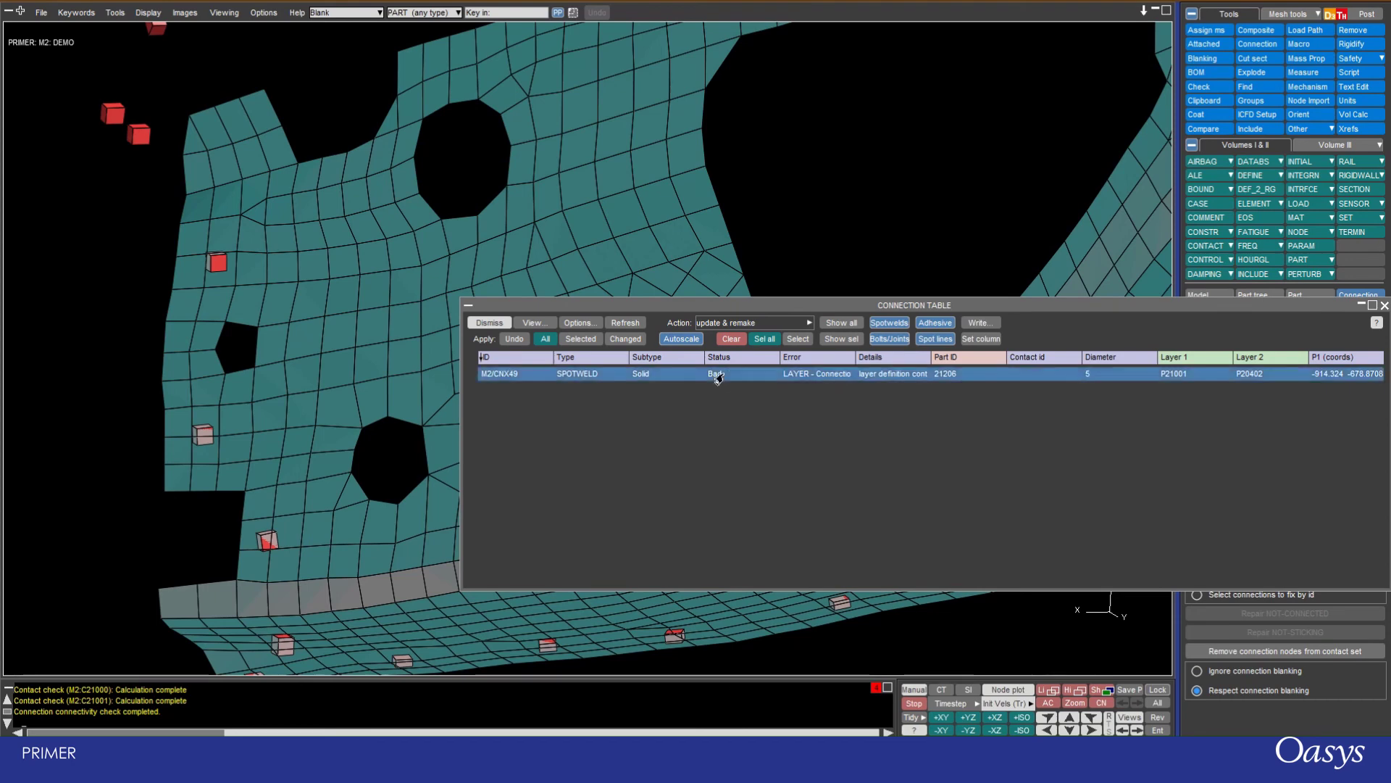
{"action": "right_click", "coordinate": [717, 377]}
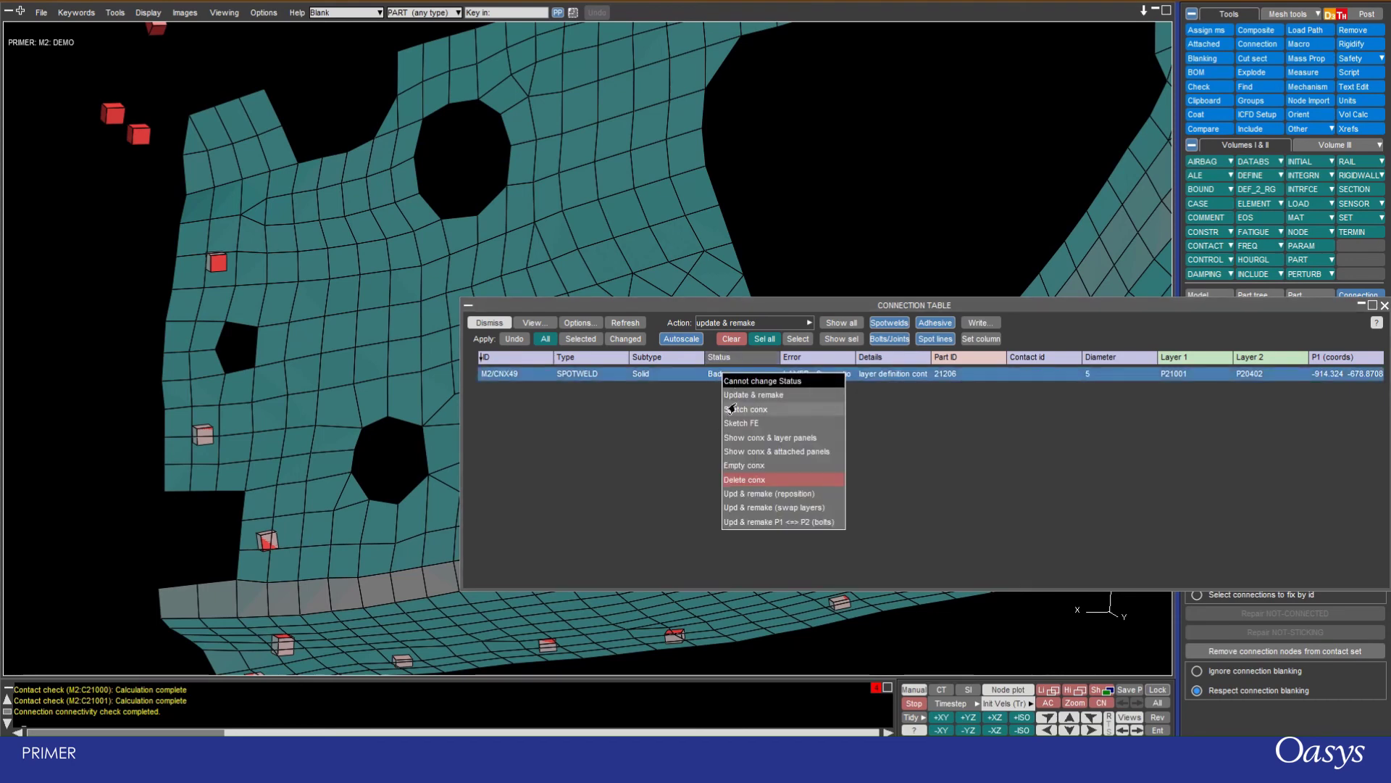
{"action": "left_click", "coordinate": [732, 410]}
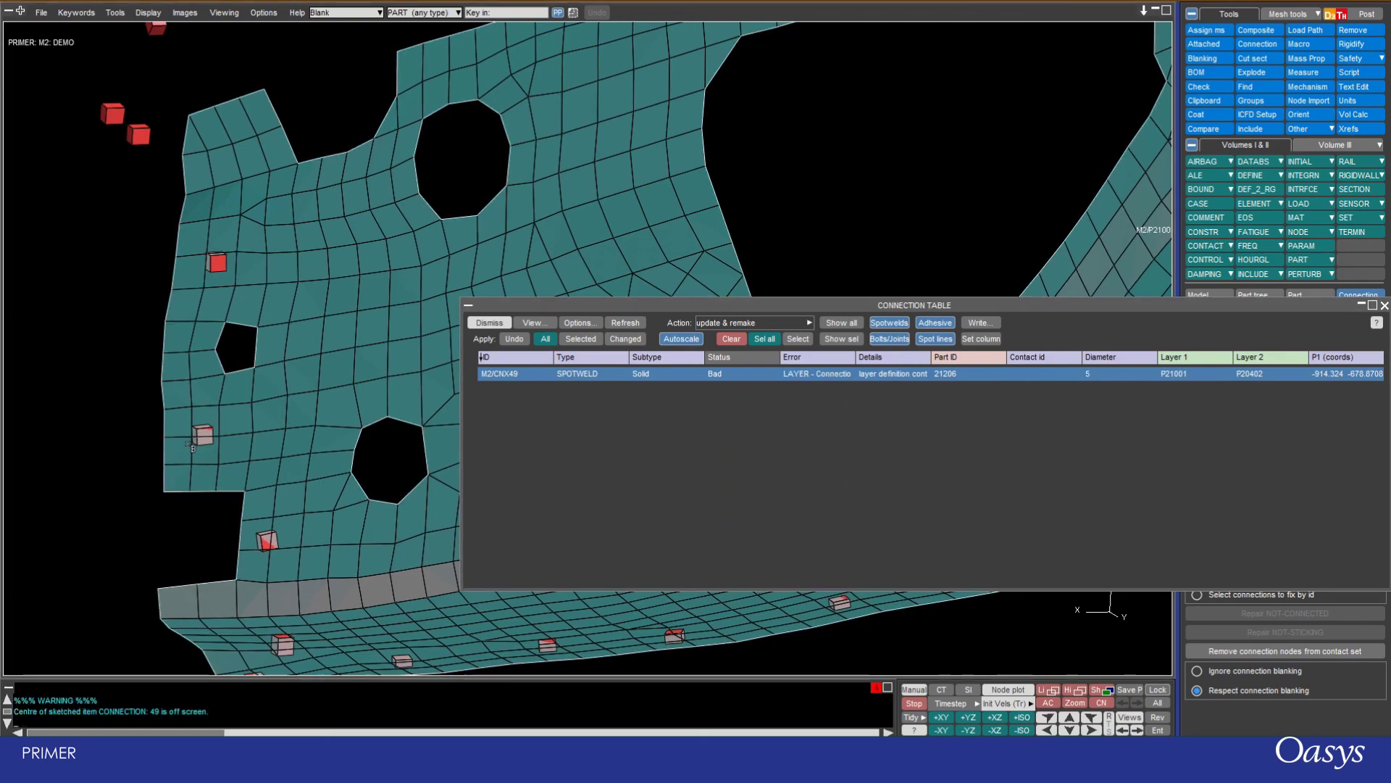
{"action": "middle_click_drag", "start_coordinate": [849, 182], "coordinate": [293, 316], "text": "shift"}
{"action": "left_click_drag", "start_coordinate": [580, 203], "coordinate": [334, 319], "text": "shift"}
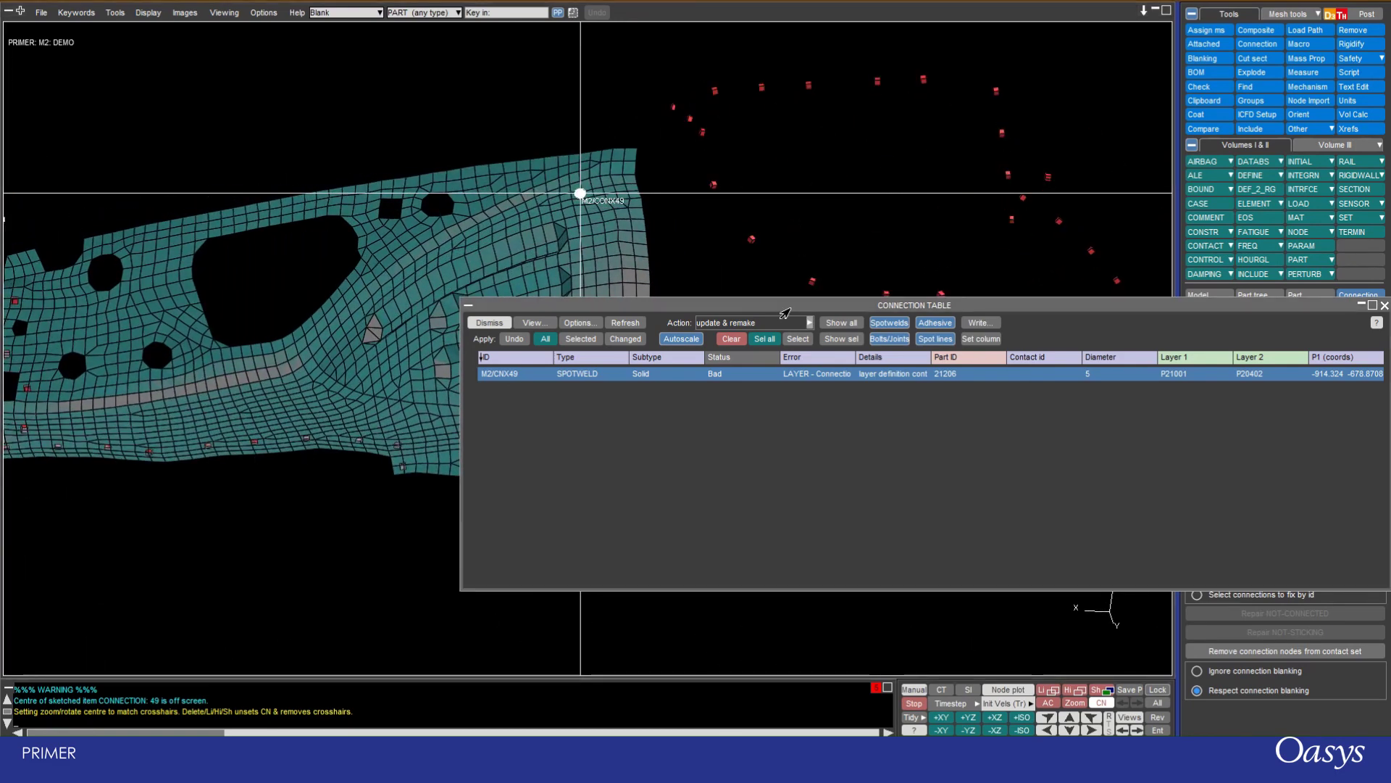
Review the update, remake, delete and include actions available for the bad connection in the connection table
{"action": "left_click_drag", "start_coordinate": [782, 308], "coordinate": [506, 266]}
{"action": "left_click", "coordinate": [528, 282]}
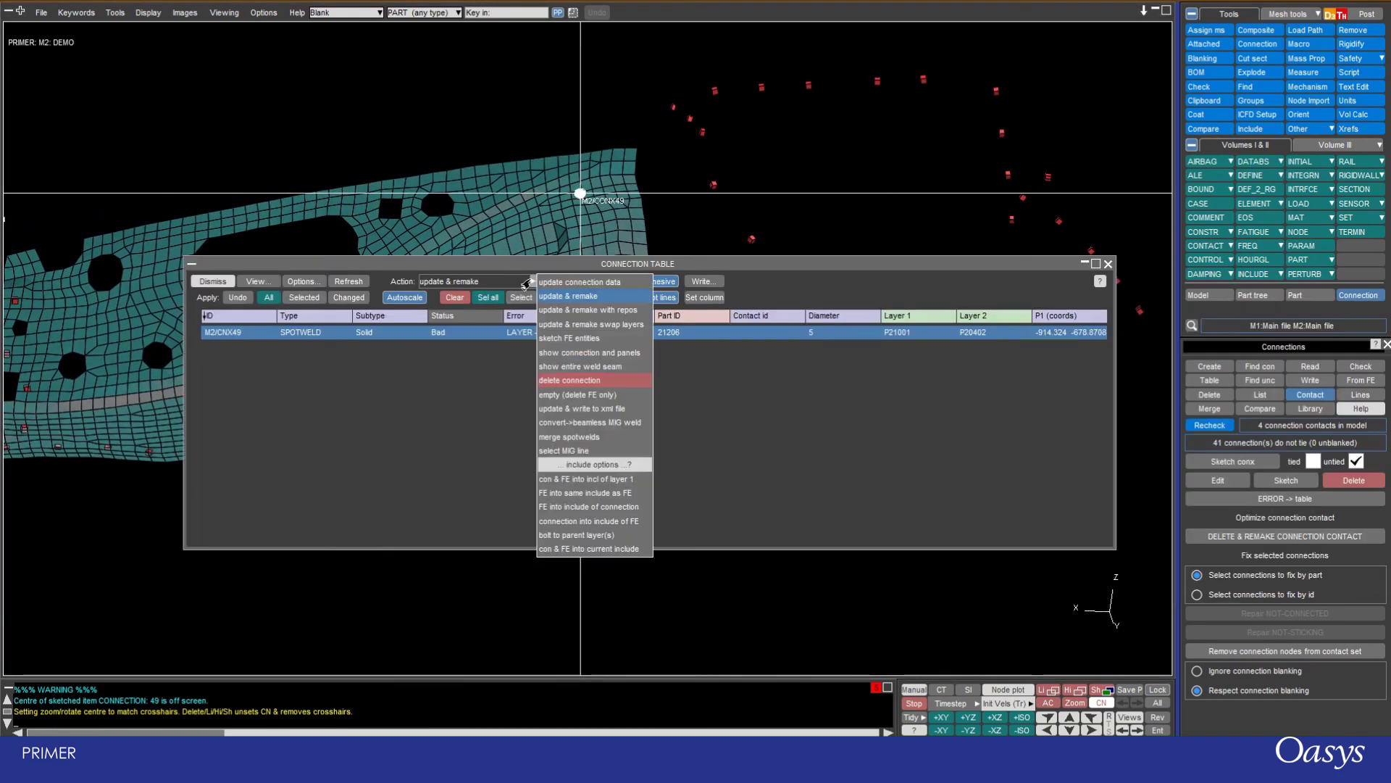
{"action": "left_click", "coordinate": [372, 414]}
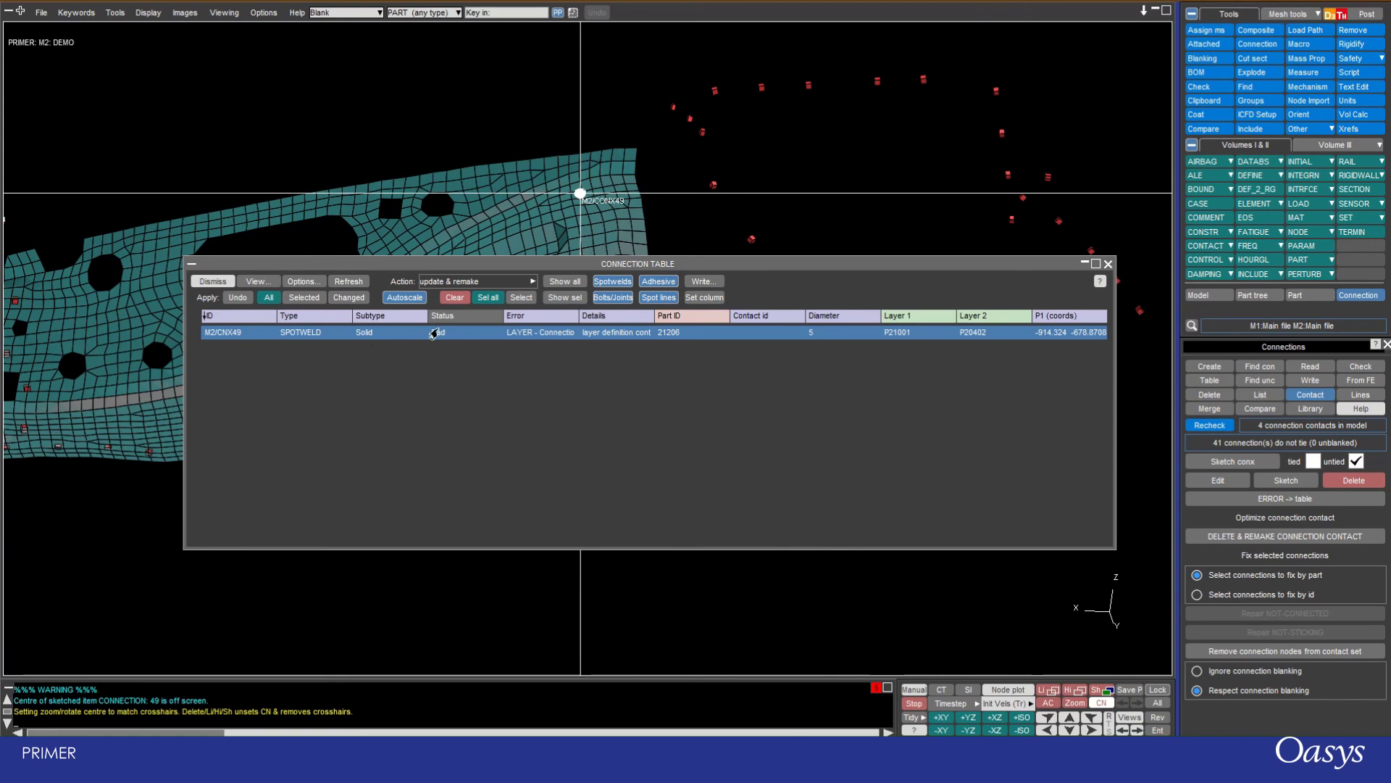
Dismiss the connection table, acknowledge the notice about untied connections, and continue past the replaced-parts summary to complete the assembly replacement
{"action": "left_click", "coordinate": [207, 283]}
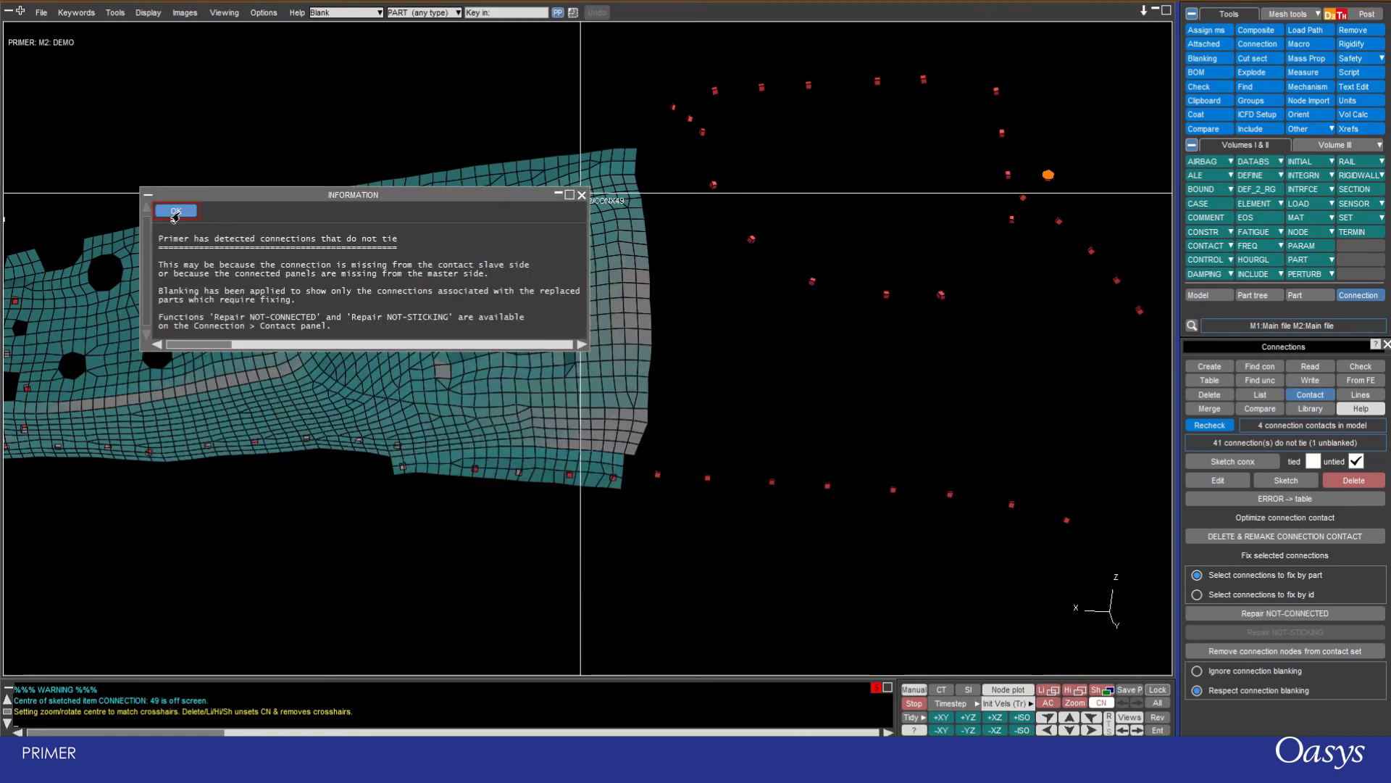
{"action": "left_click", "coordinate": [173, 213]}
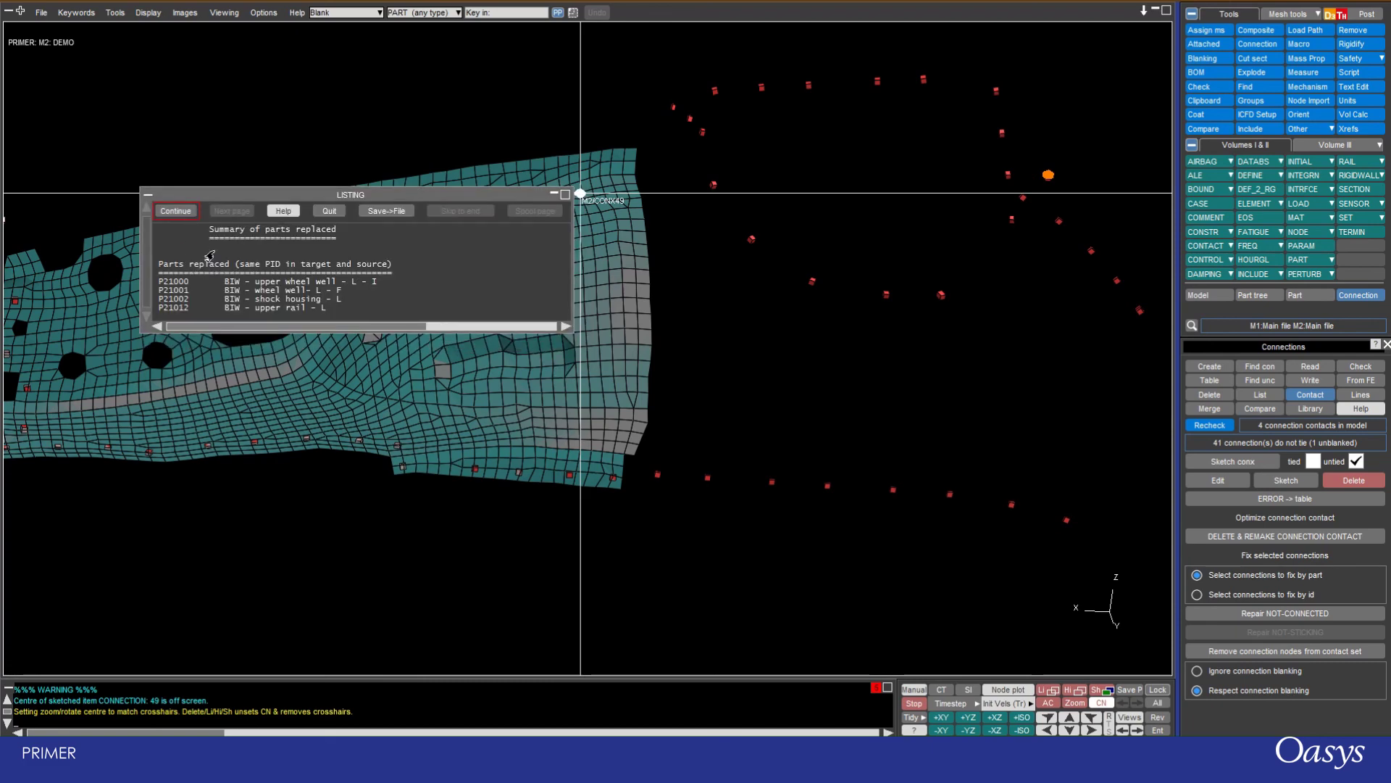
{"action": "left_click", "coordinate": [176, 210]}
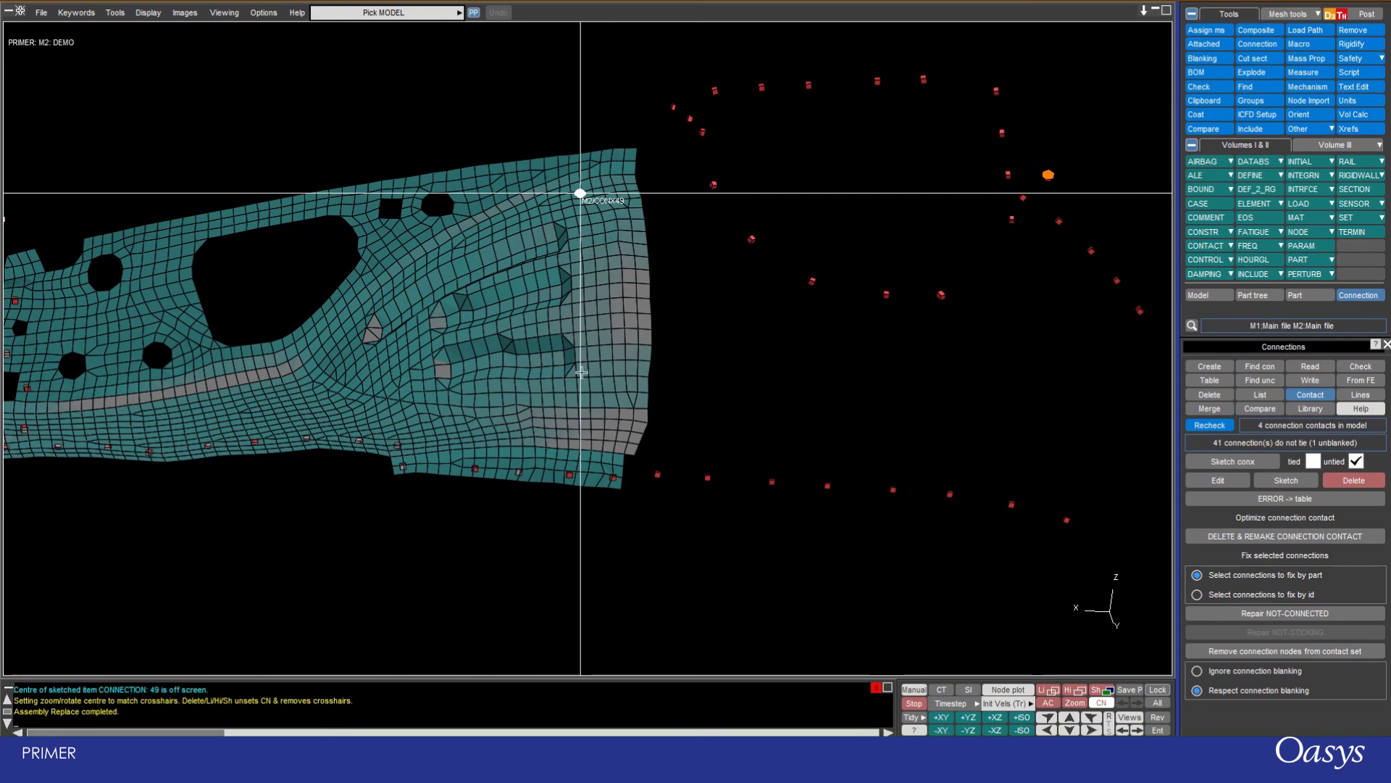
{"action": "scroll", "coordinate": [814, 383], "scroll_direction": "down", "scroll_amount": 4}
{"action": "middle_click_drag", "start_coordinate": [533, 294], "coordinate": [623, 366], "text": "shift"}
{"action": "left_click_drag", "start_coordinate": [623, 366], "coordinate": [579, 388], "text": "shift"}
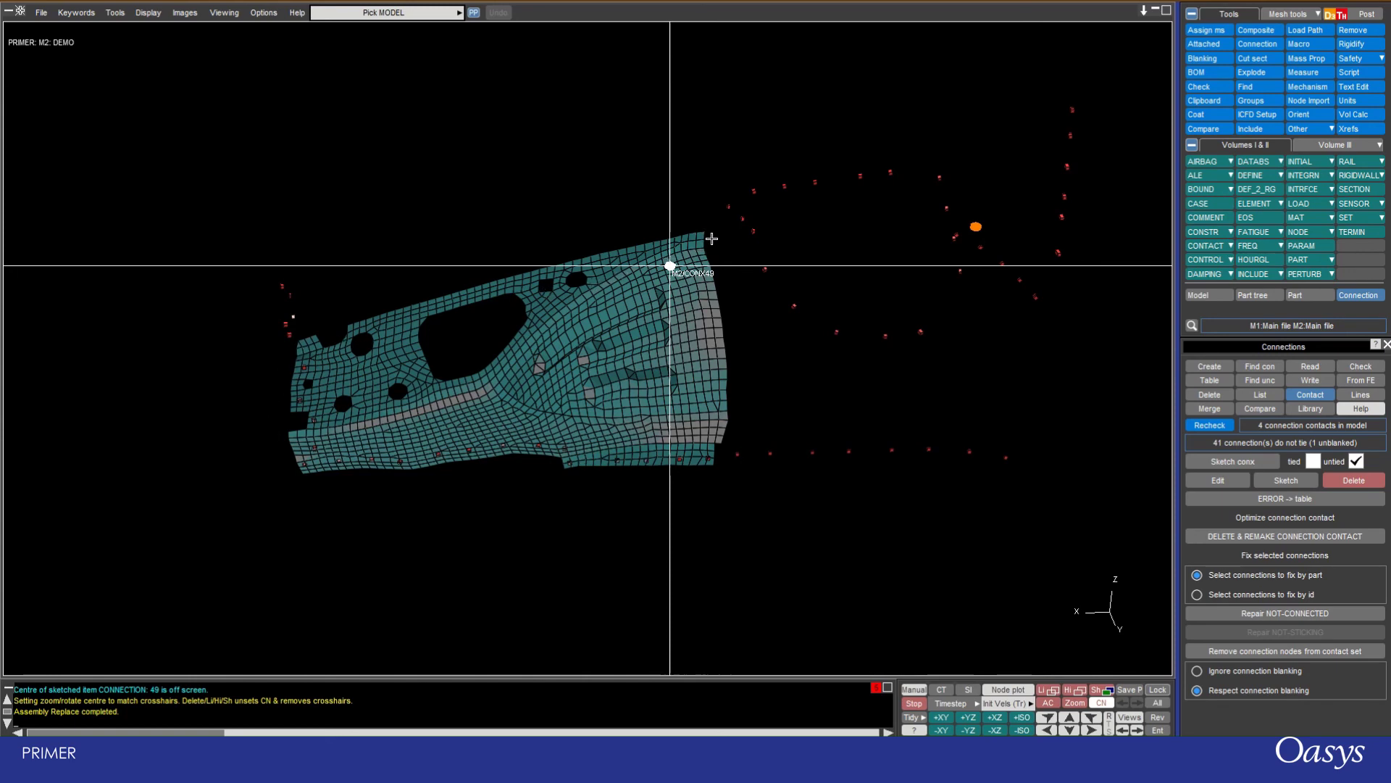
{"action": "left_click_drag", "start_coordinate": [550, 369], "coordinate": [771, 399]}
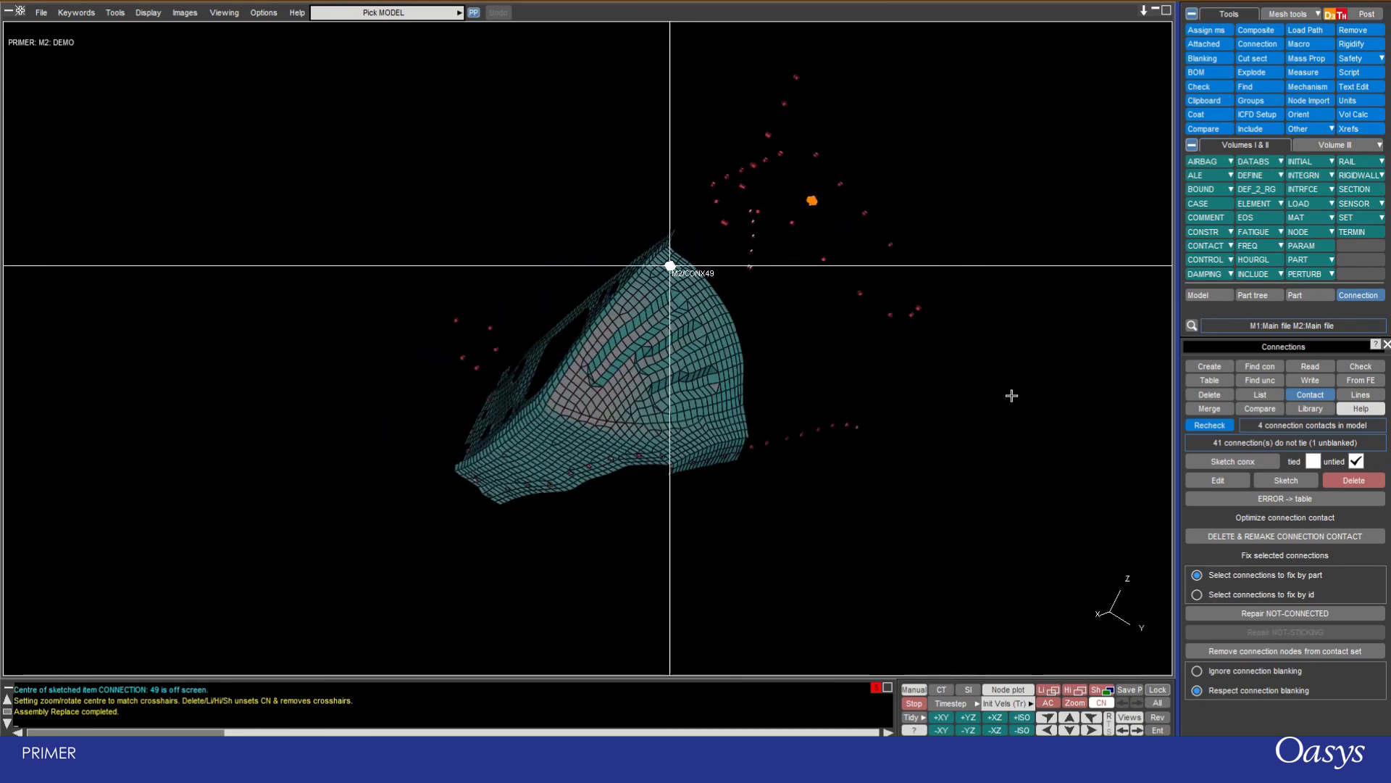